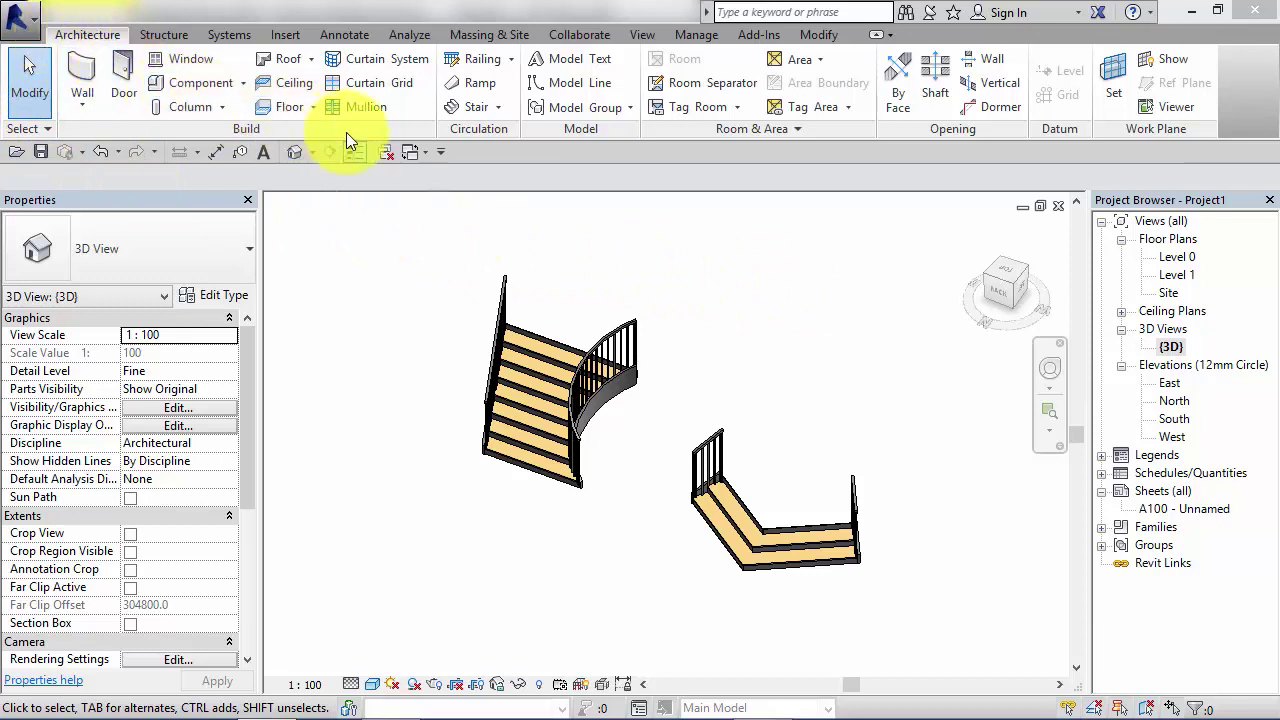
# Step: Expand the Architecture tab's Stair dropdown to show Stair by Component and Stair by Sketch
pyautogui.click(498, 106)
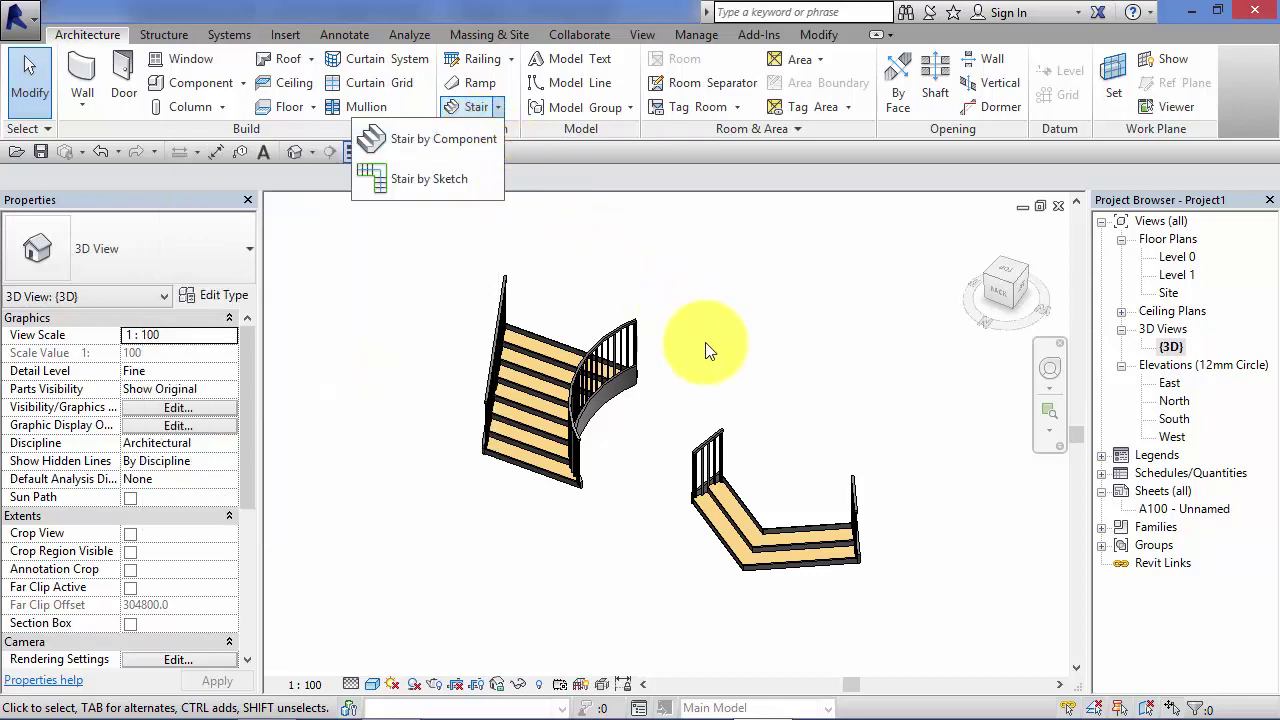
# Step: Close the Stair dropdown and zoom in and out over the curved and L-shaped stairs
pyautogui.click(716, 392)
pyautogui.scroll(3, 719, 418)
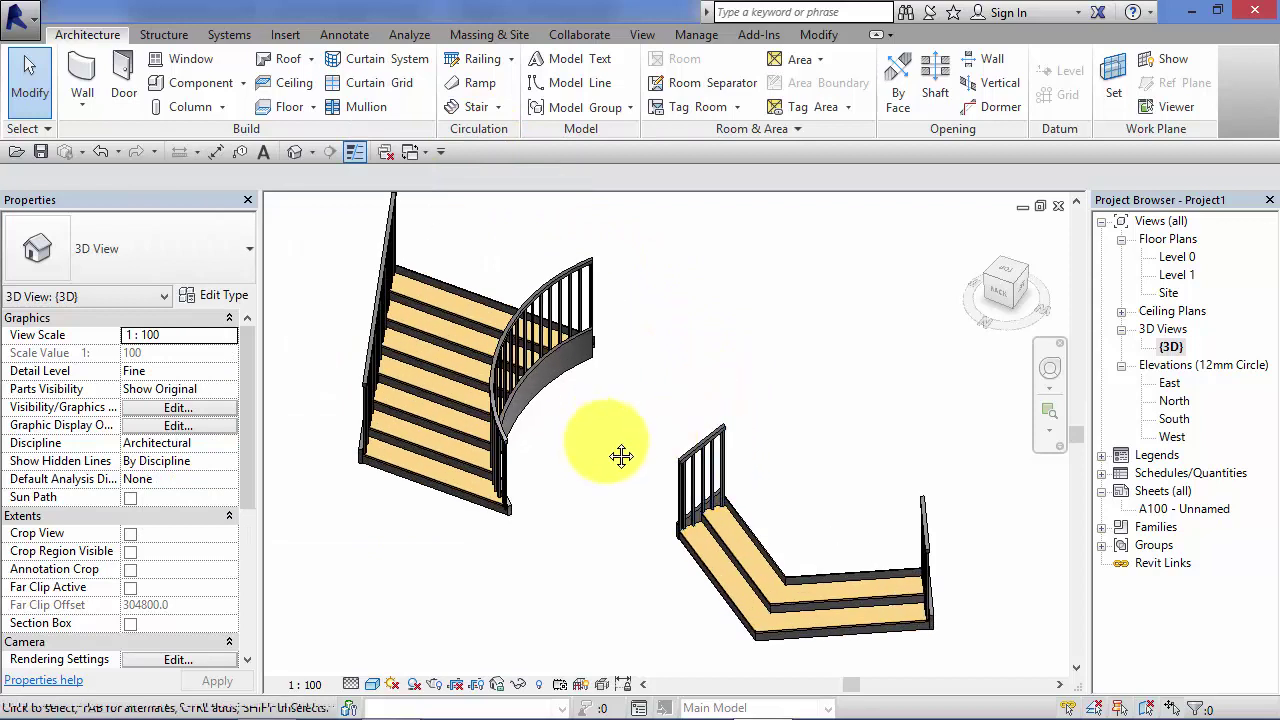
pyautogui.scroll(-1, 616, 454)
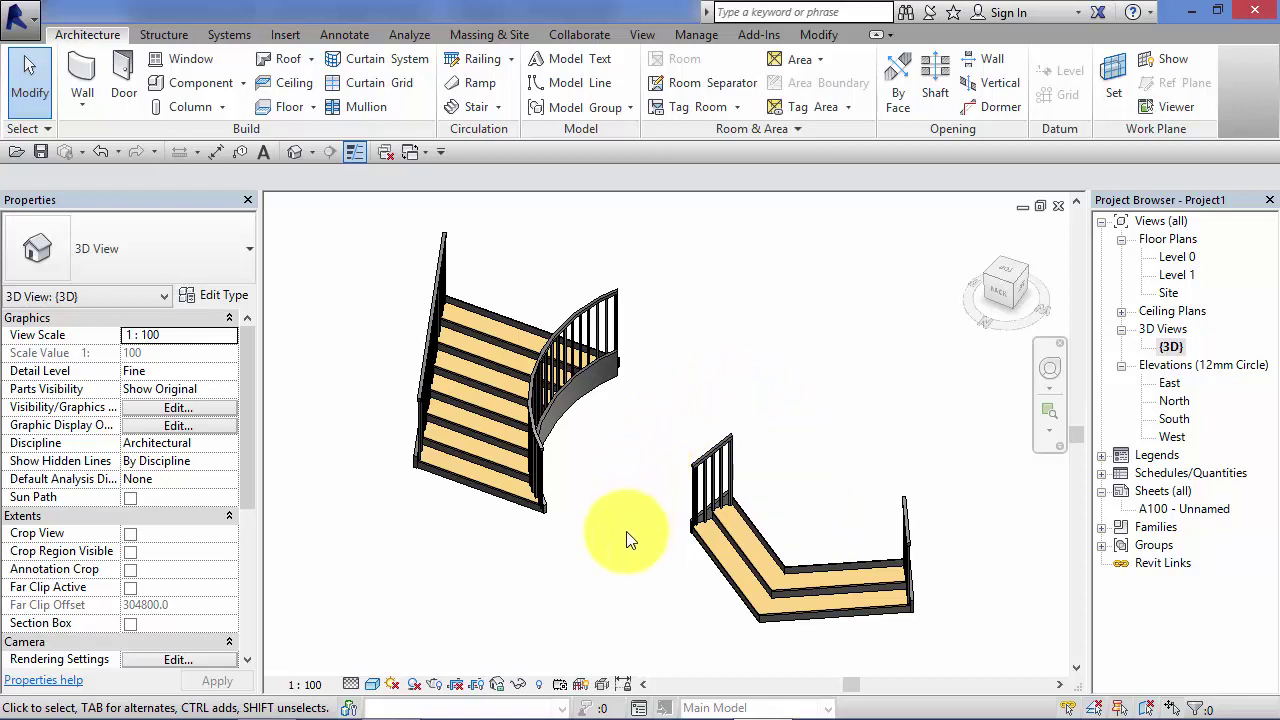
# Step: Open the Level 0 floor plan and pan to centre both stairs
pyautogui.doubleClick(1188, 256)
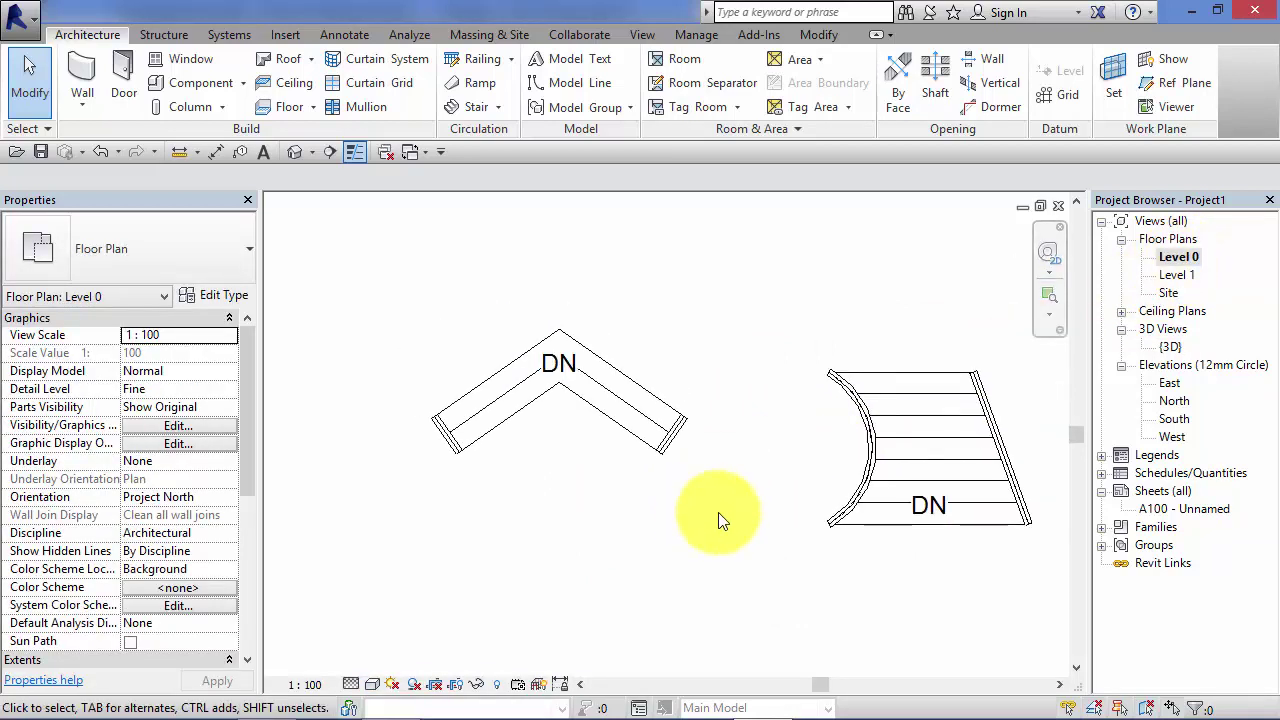
pyautogui.moveTo(718, 512); pyautogui.dragTo(674, 462, button='middle')
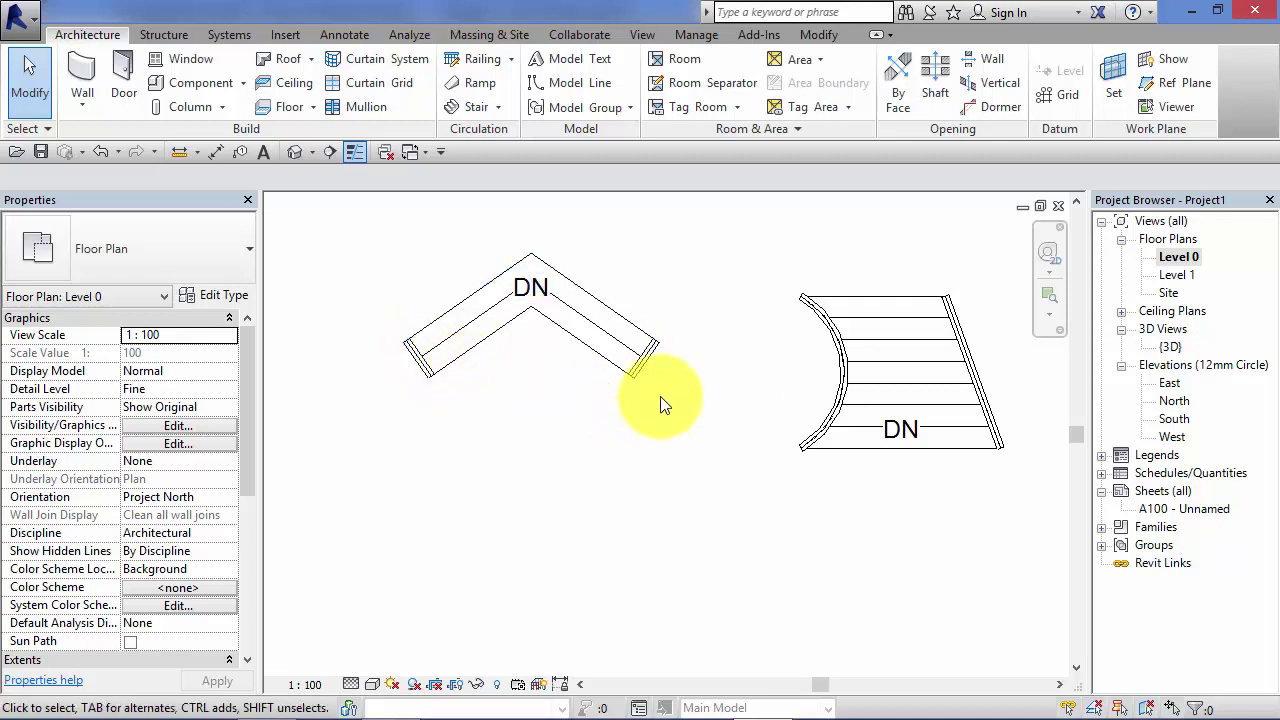
pyautogui.moveTo(757, 391); pyautogui.dragTo(690, 397, button='middle')
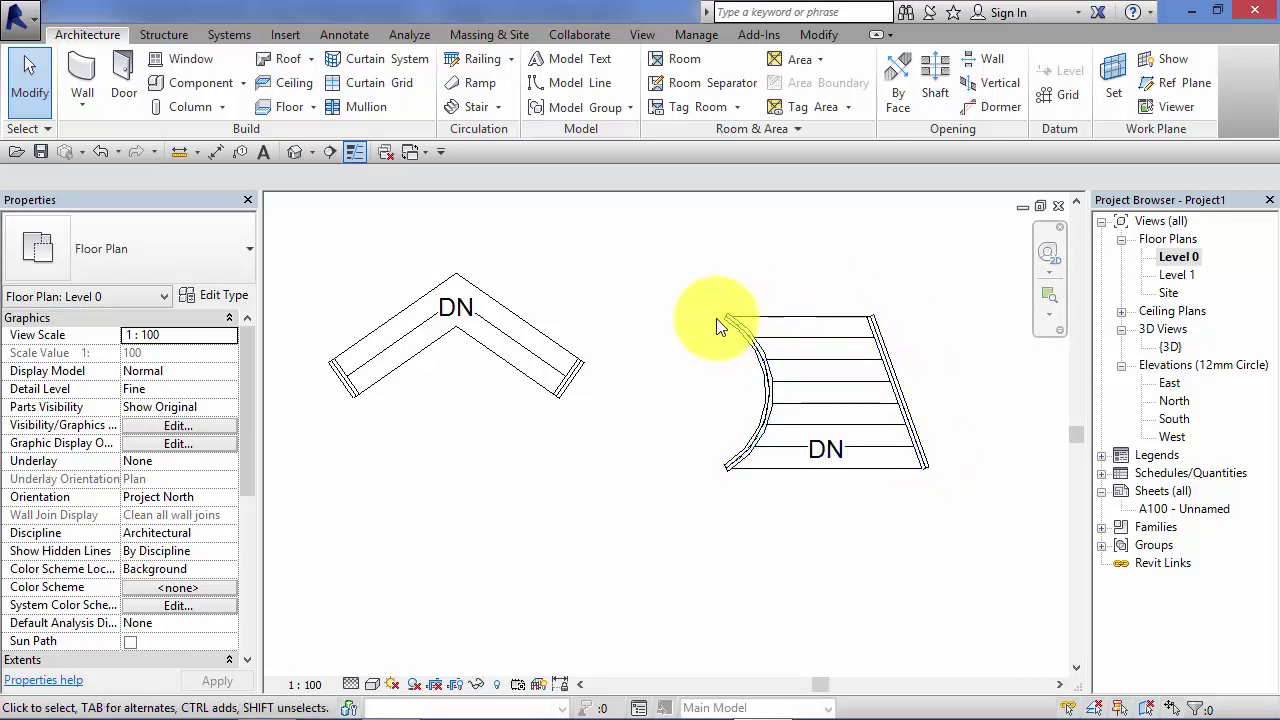
# Step: Zoom and pan around the curved and L-shaped stairs in the plan view
pyautogui.scroll(3, 922, 342)
pyautogui.moveTo(900, 360); pyautogui.dragTo(900, 389, button='middle')
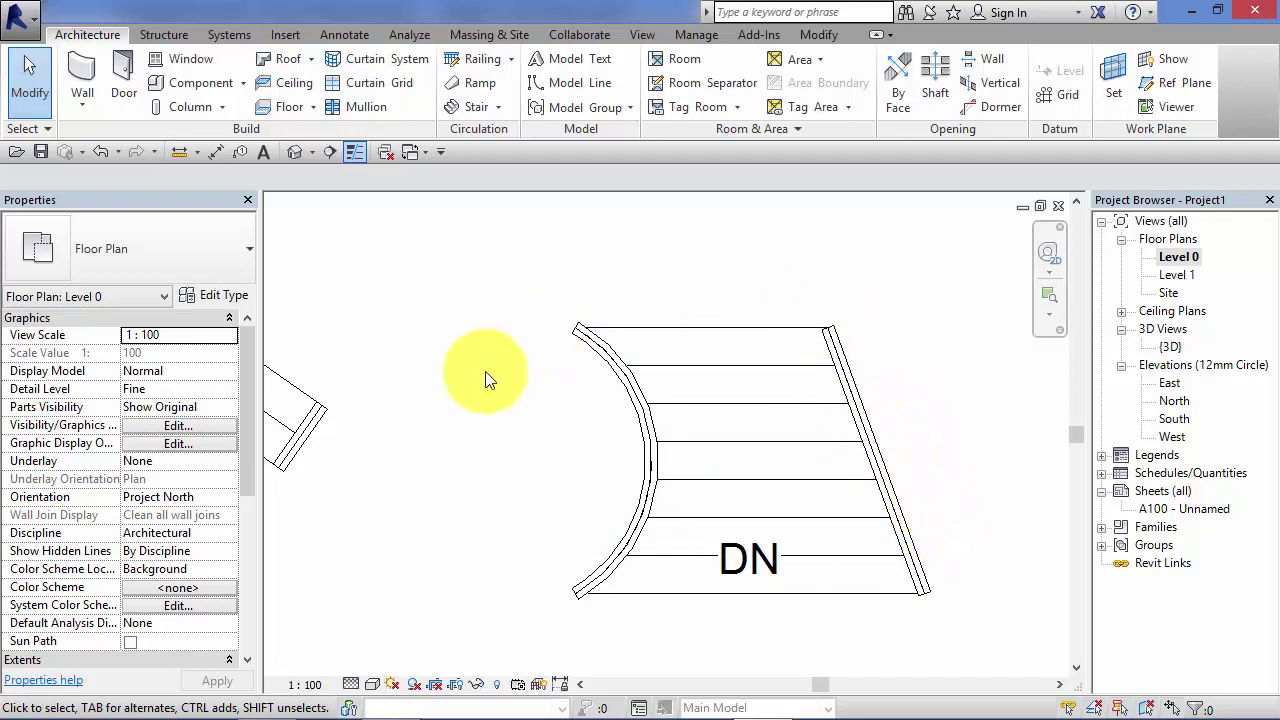
pyautogui.moveTo(534, 414); pyautogui.dragTo(823, 400, button='middle')
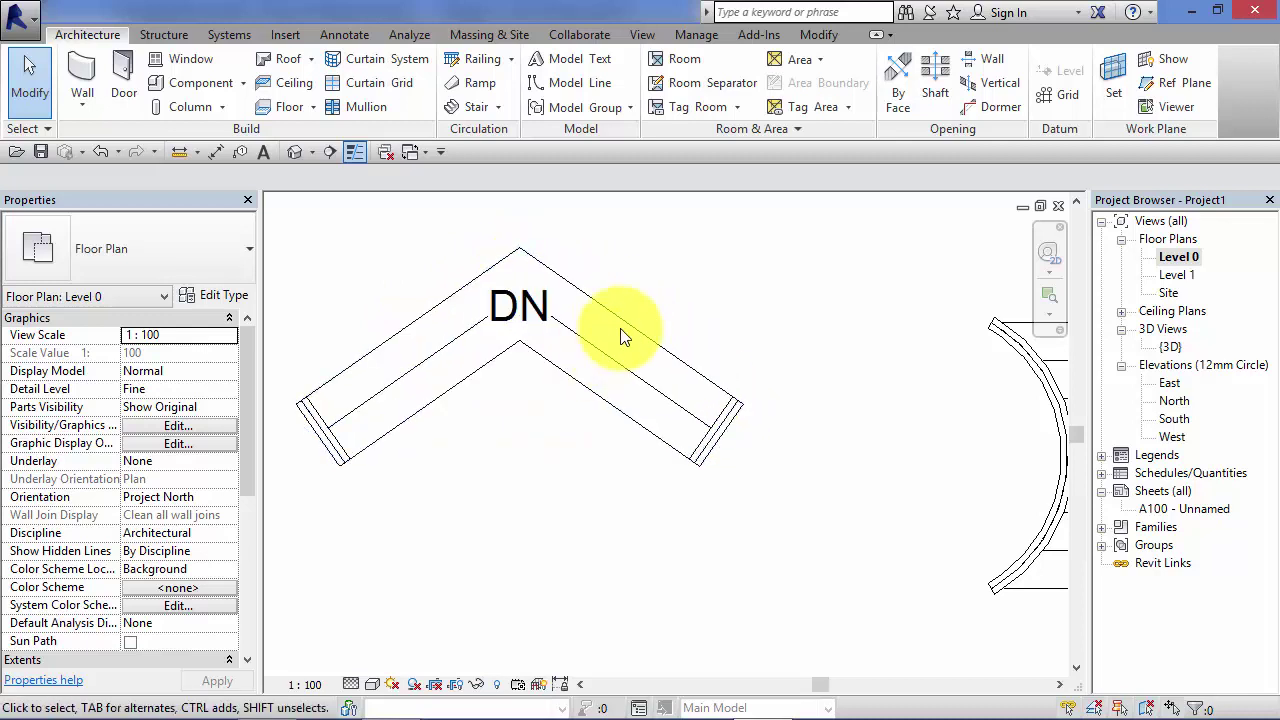
pyautogui.scroll(2, 620, 335)
pyautogui.scroll(-2, 771, 400)
pyautogui.moveTo(851, 474); pyautogui.dragTo(695, 471, button='middle')
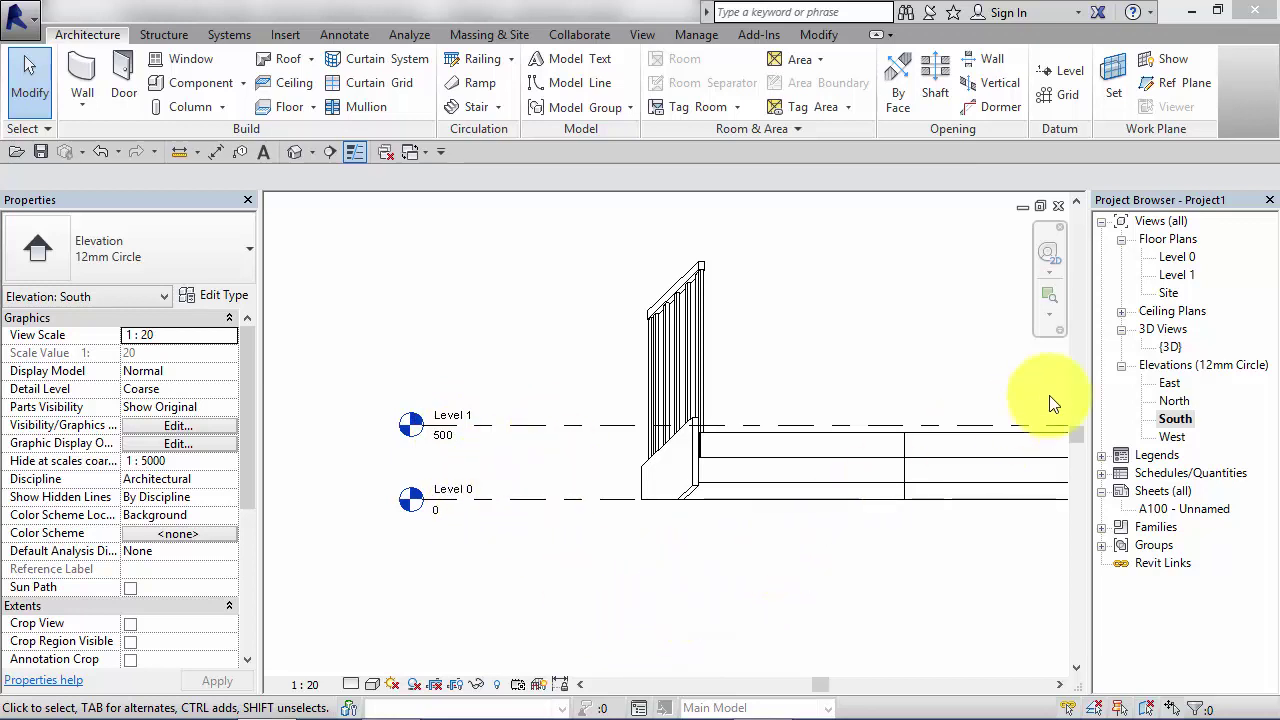
# Step: Reopen the Level 0 floor plan from the Project Browser
pyautogui.doubleClick(1177, 257)
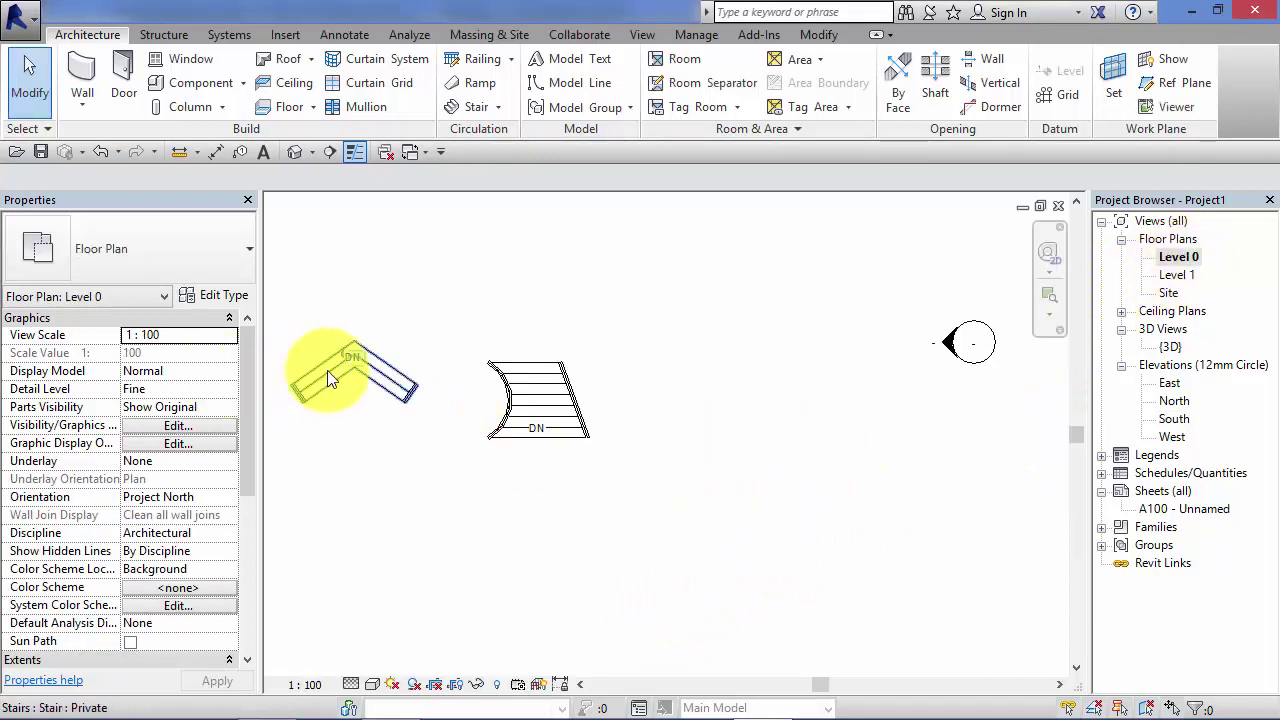
# Step: Beside the curved stair, start a Stair by Sketch, cancelling the Project Not Saved Recently reminder
pyautogui.click(434, 393)
pyautogui.moveTo(647, 487); pyautogui.dragTo(649, 505, button='middle')
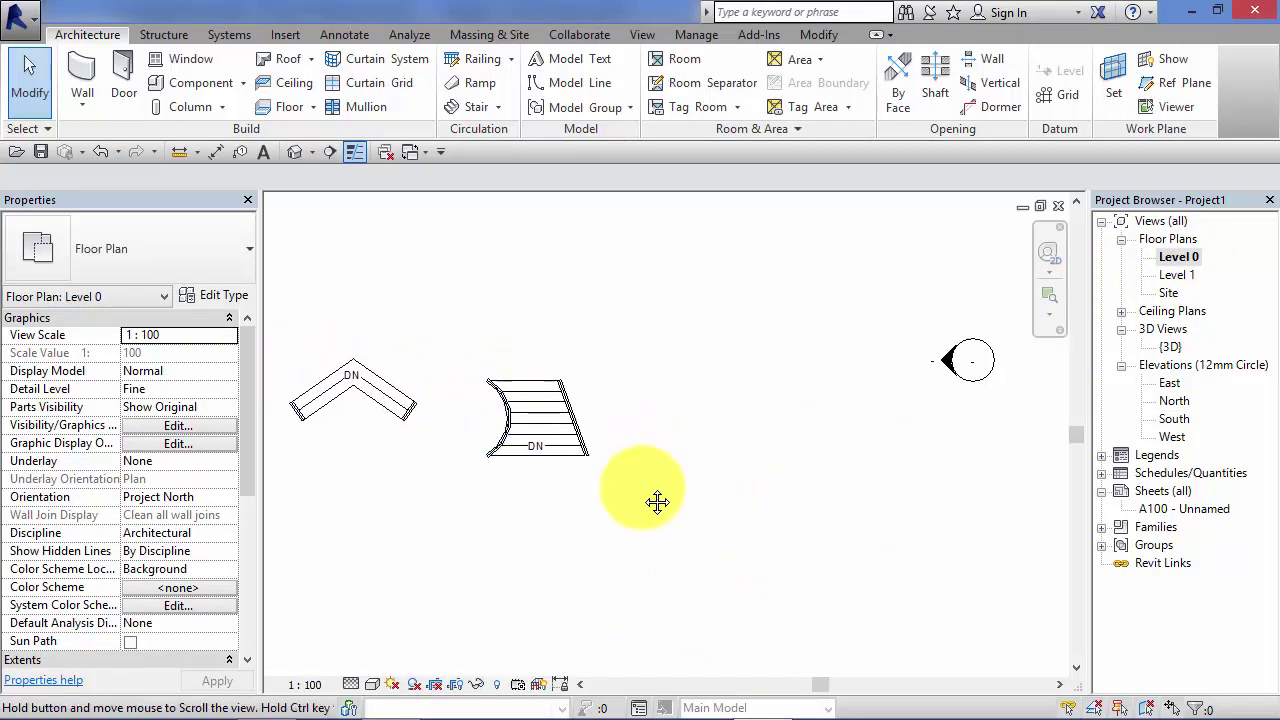
pyautogui.scroll(3, 640, 495)
pyautogui.moveTo(729, 457)
pyautogui.mouseDown(button='middle')
pyautogui.moveTo(619, 495)
pyautogui.moveTo(583, 434)
pyautogui.moveTo(646, 437)
pyautogui.mouseUp(button='middle')
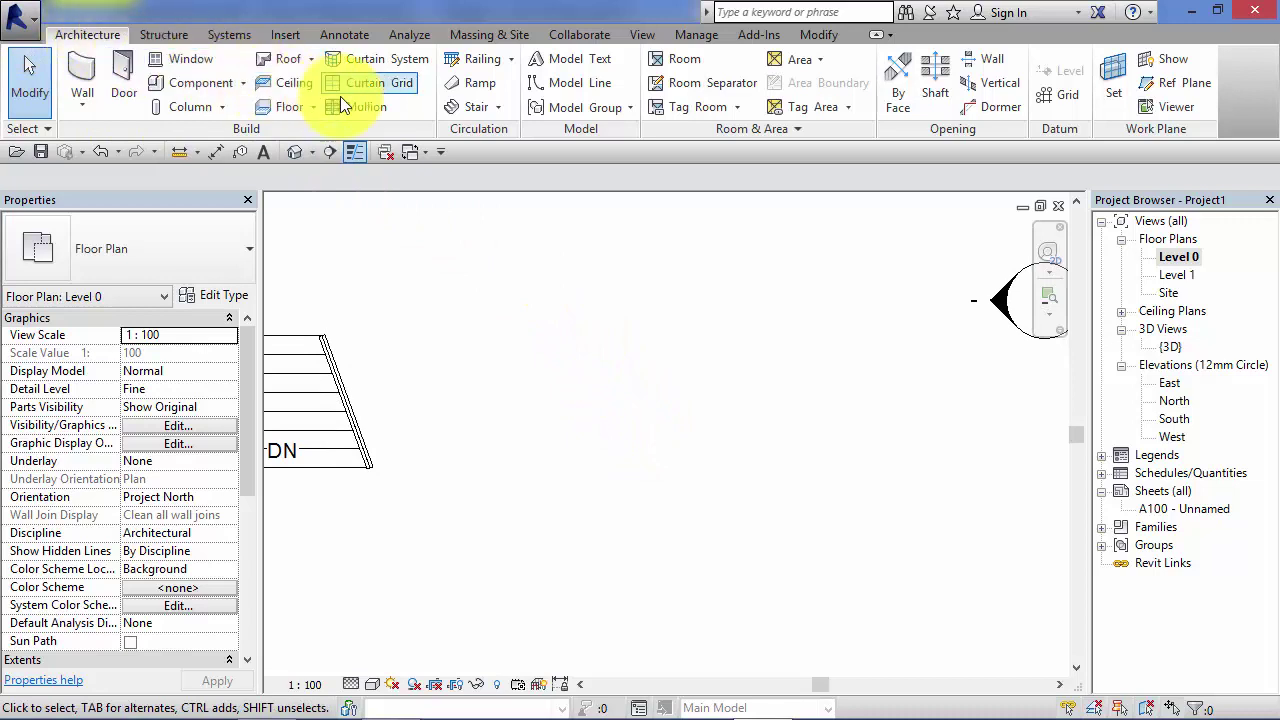
pyautogui.click(498, 105)
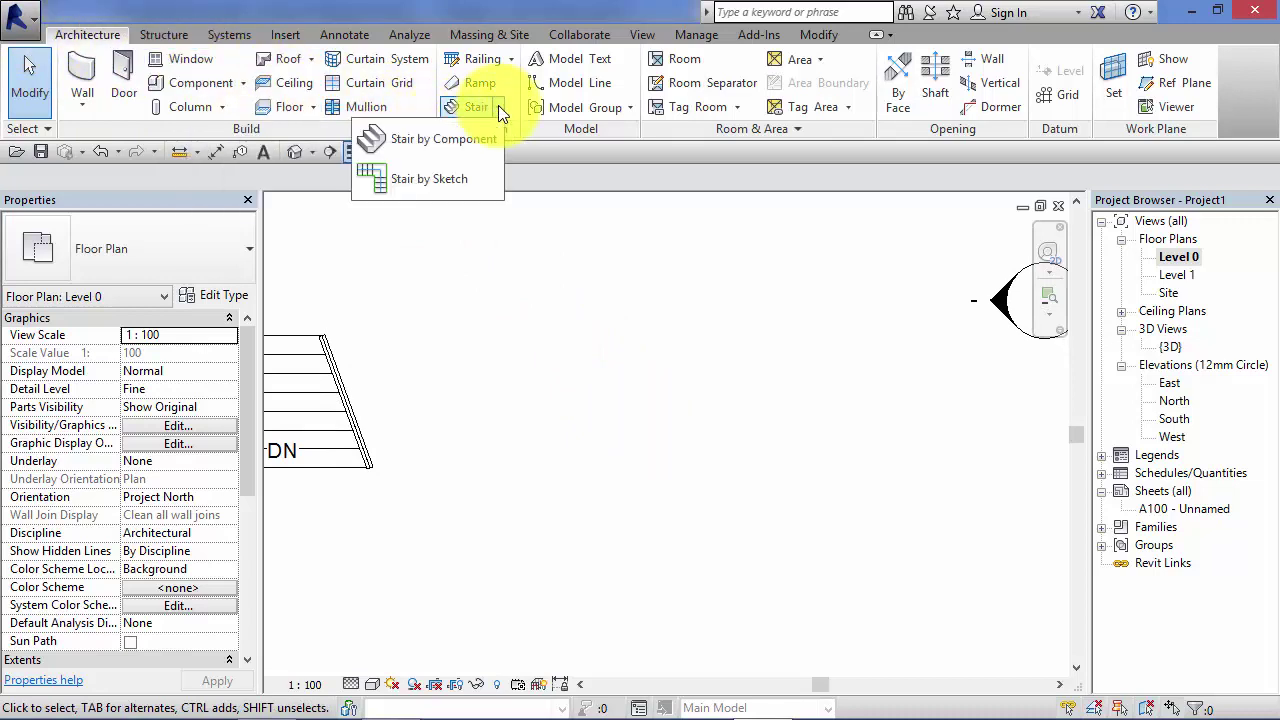
pyautogui.click(446, 177)
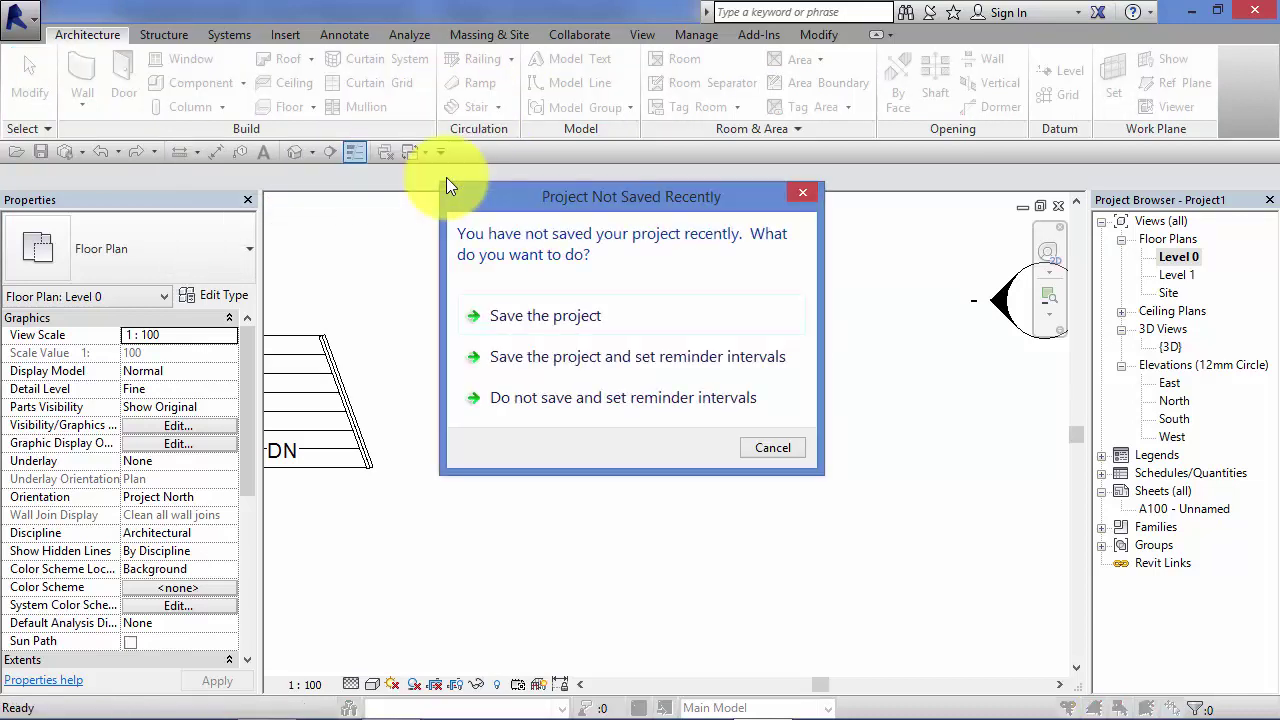
pyautogui.click(760, 449)
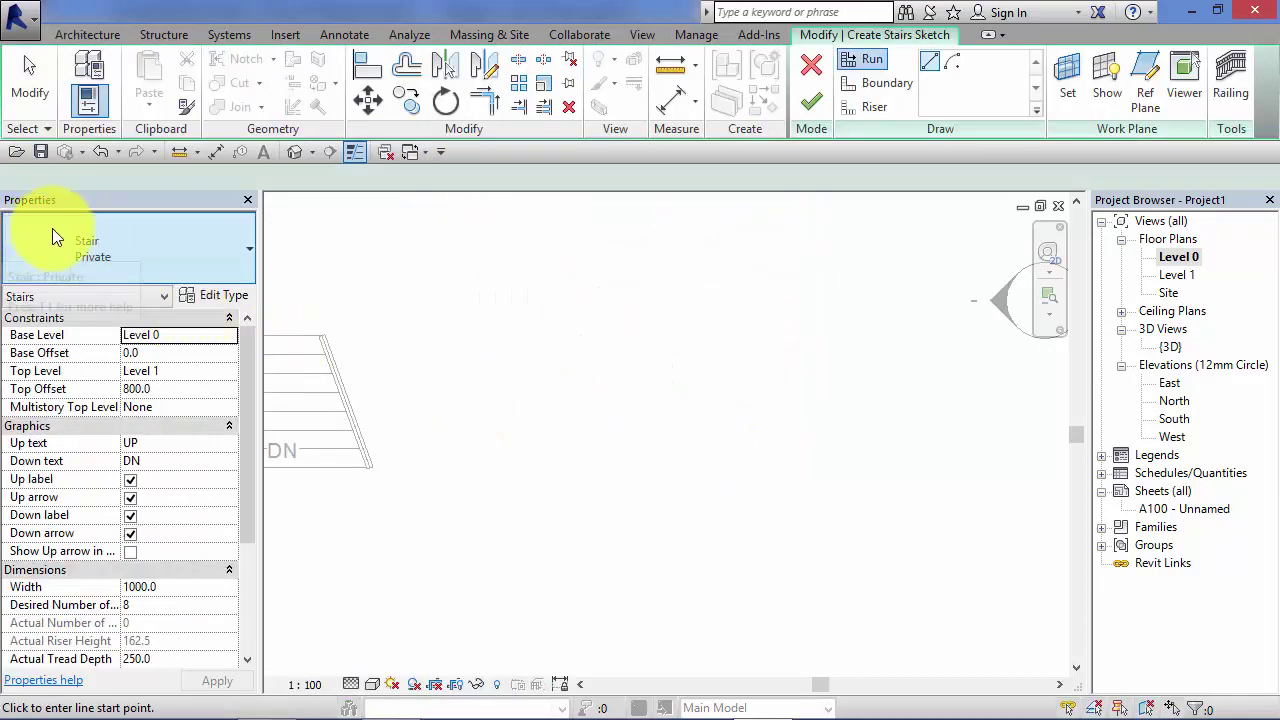
# Step: Keep the Private stair type and clear the 800.0 Top Offset to 0.0
pyautogui.click(246, 255)
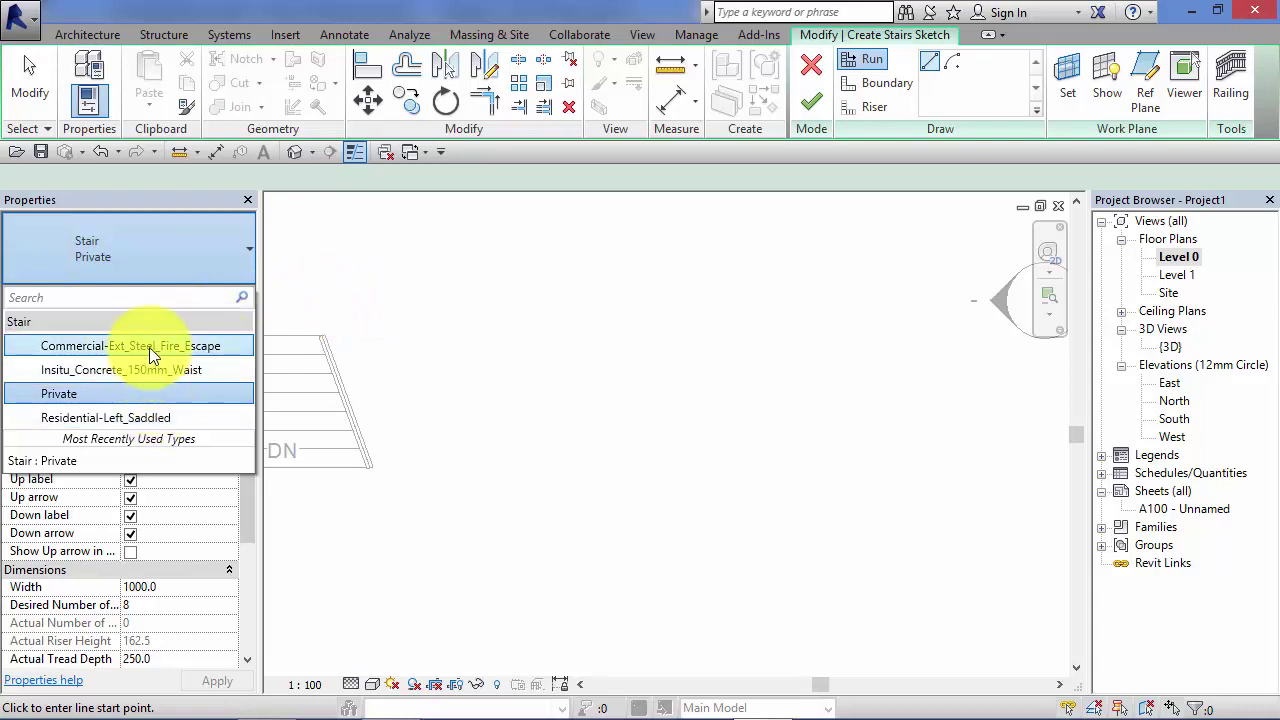
pyautogui.click(345, 316)
pyautogui.click(320, 320)
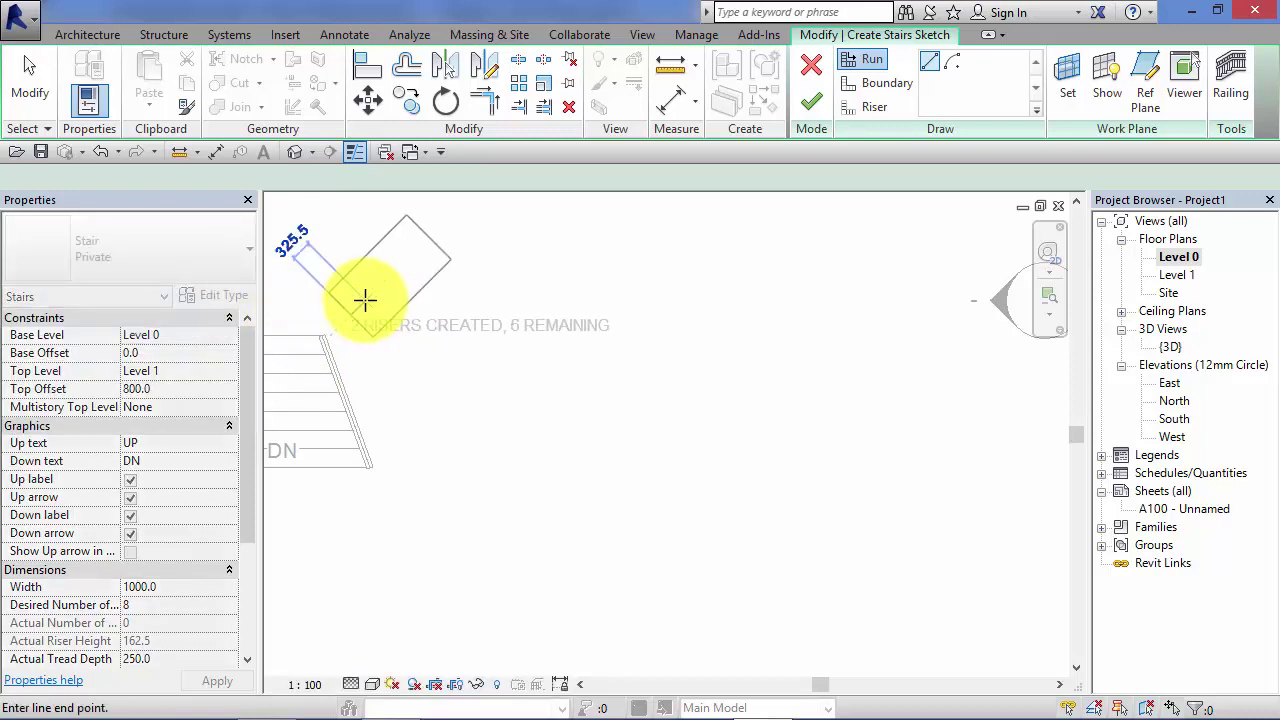
pyautogui.press('Escape')
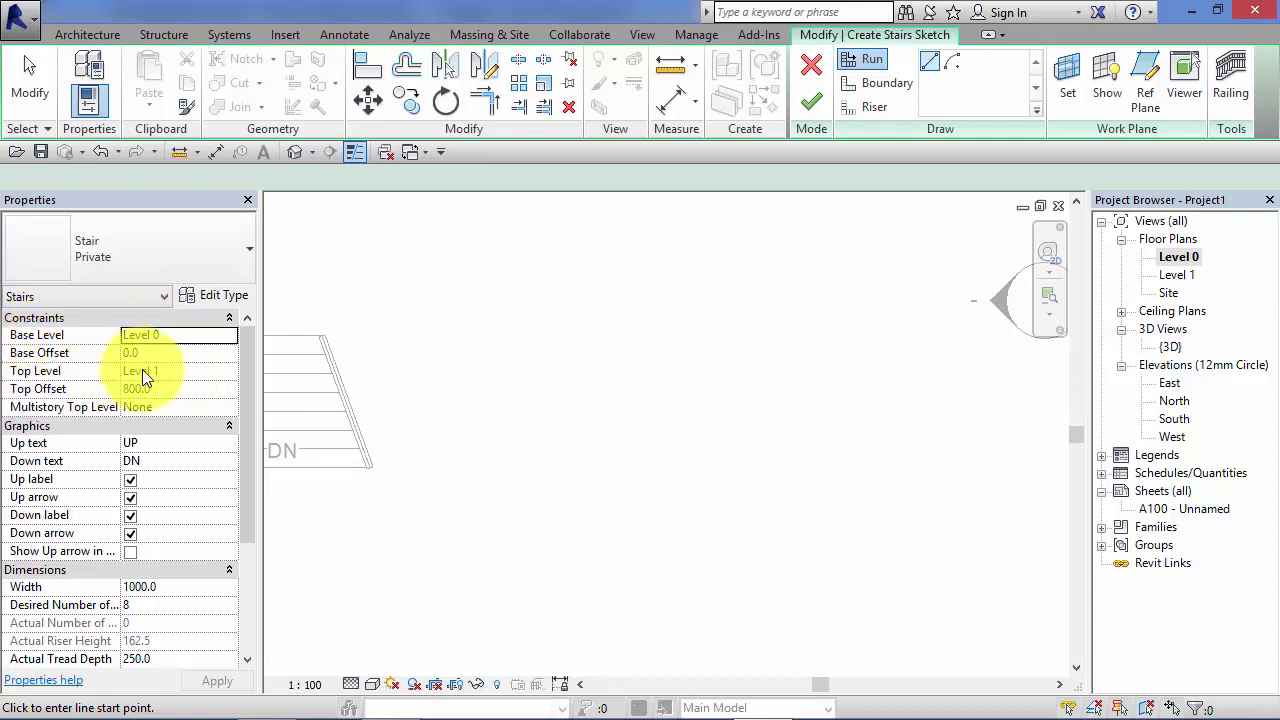
pyautogui.click(172, 388)
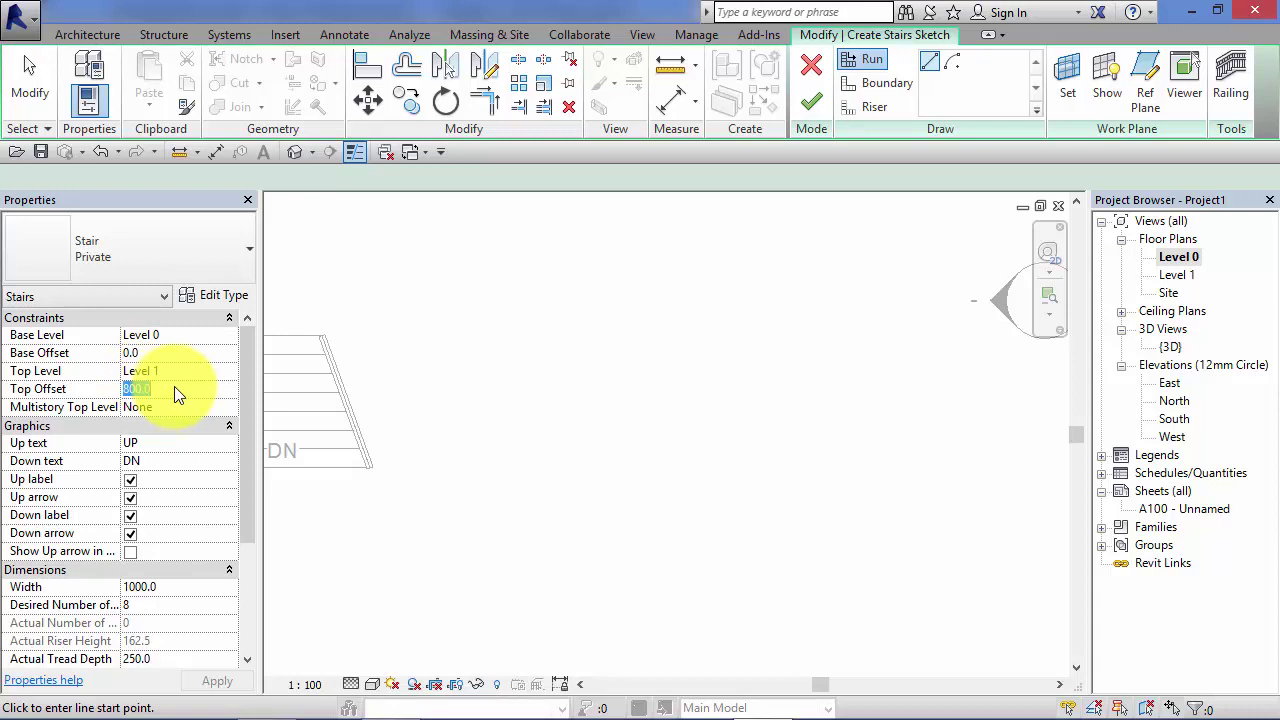
pyautogui.press('BackSpace')
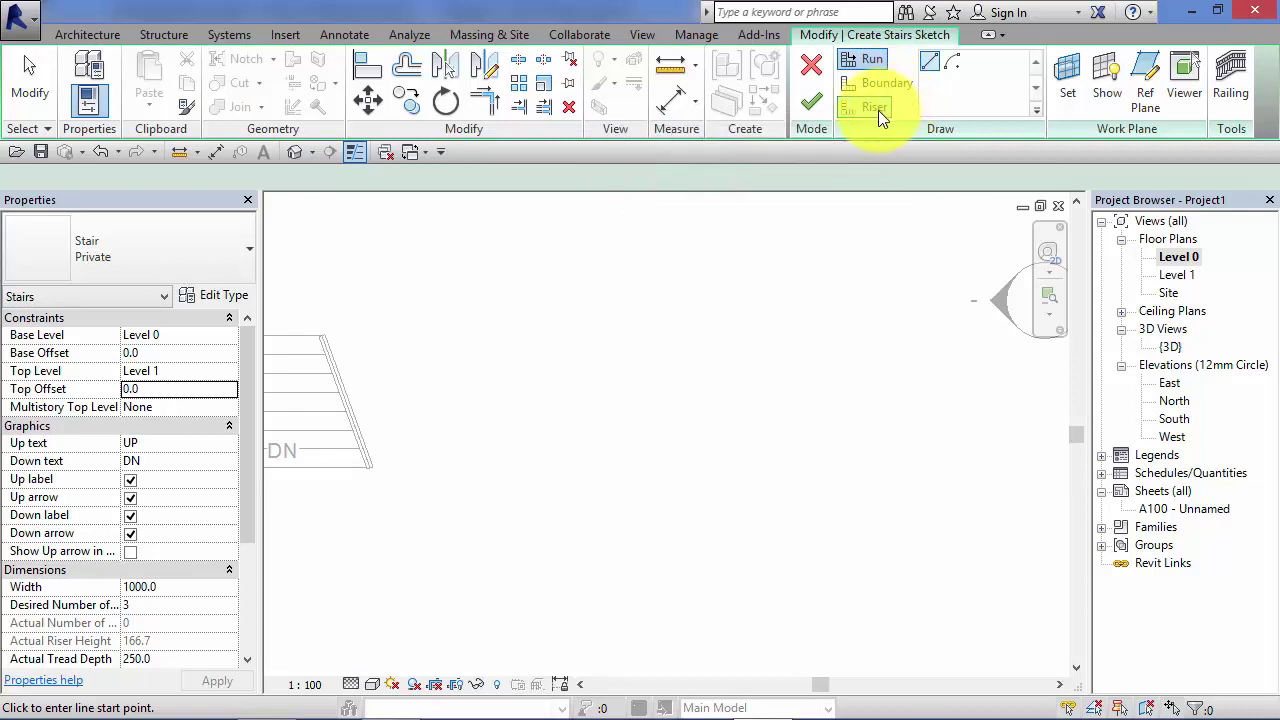
# Step: Draw the first straight riser line with Riser > Line, leaving 2 risers remaining
pyautogui.click(872, 107)
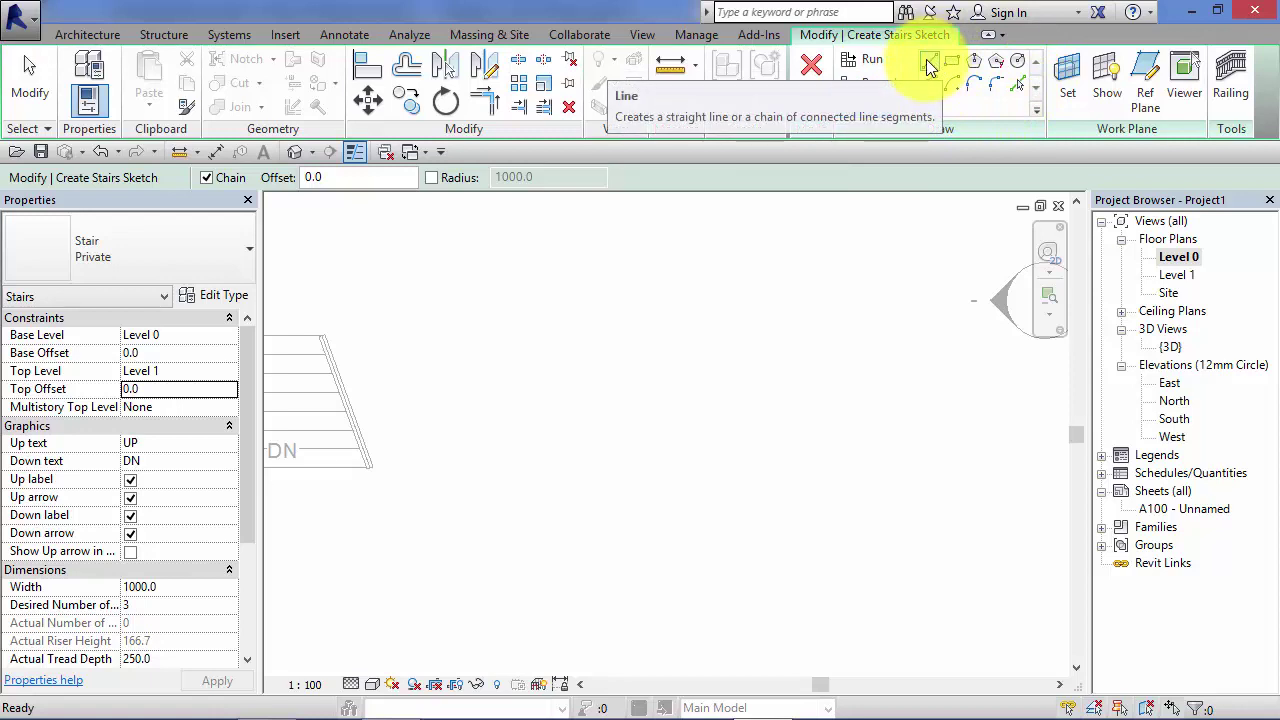
pyautogui.click(929, 63)
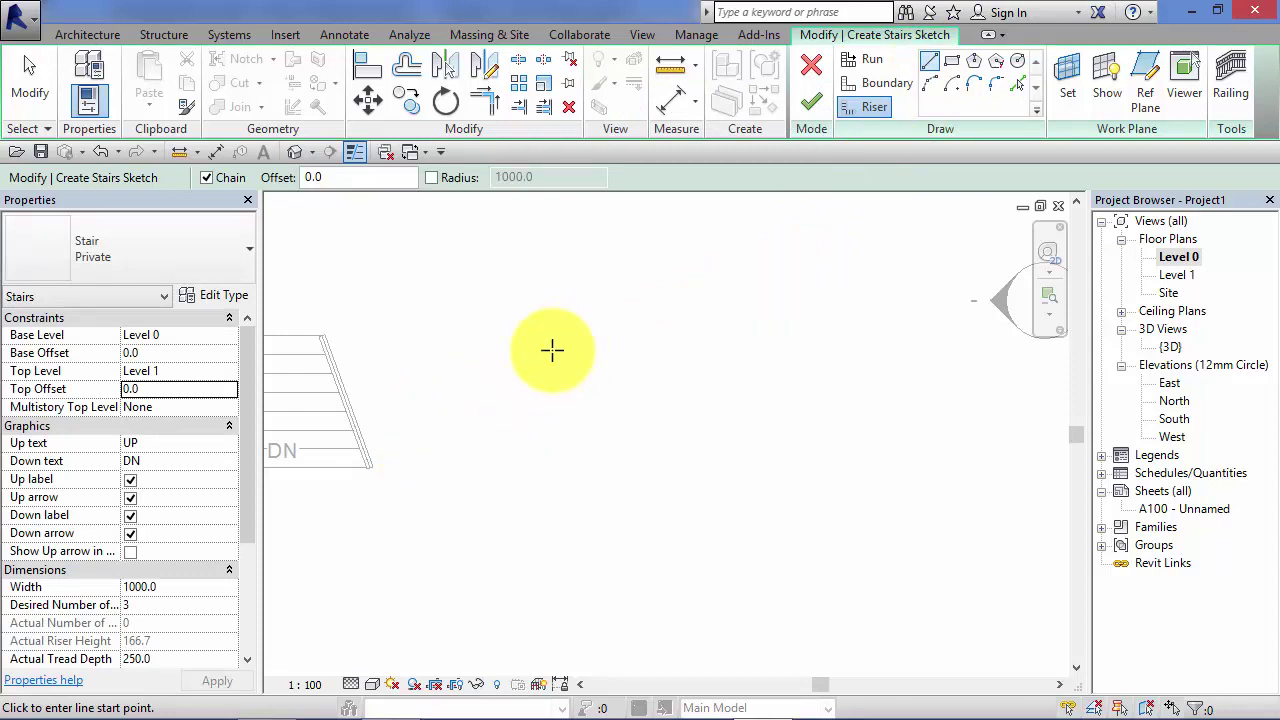
pyautogui.click(555, 330)
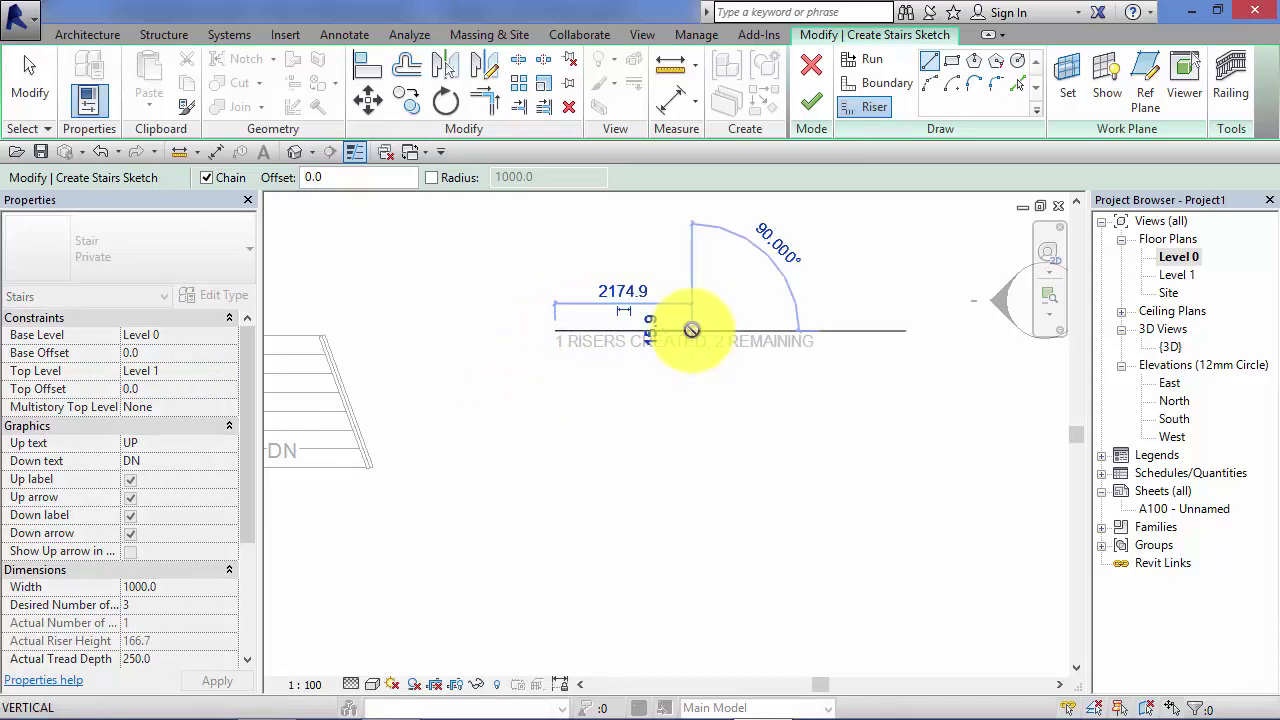
pyautogui.click(580, 335)
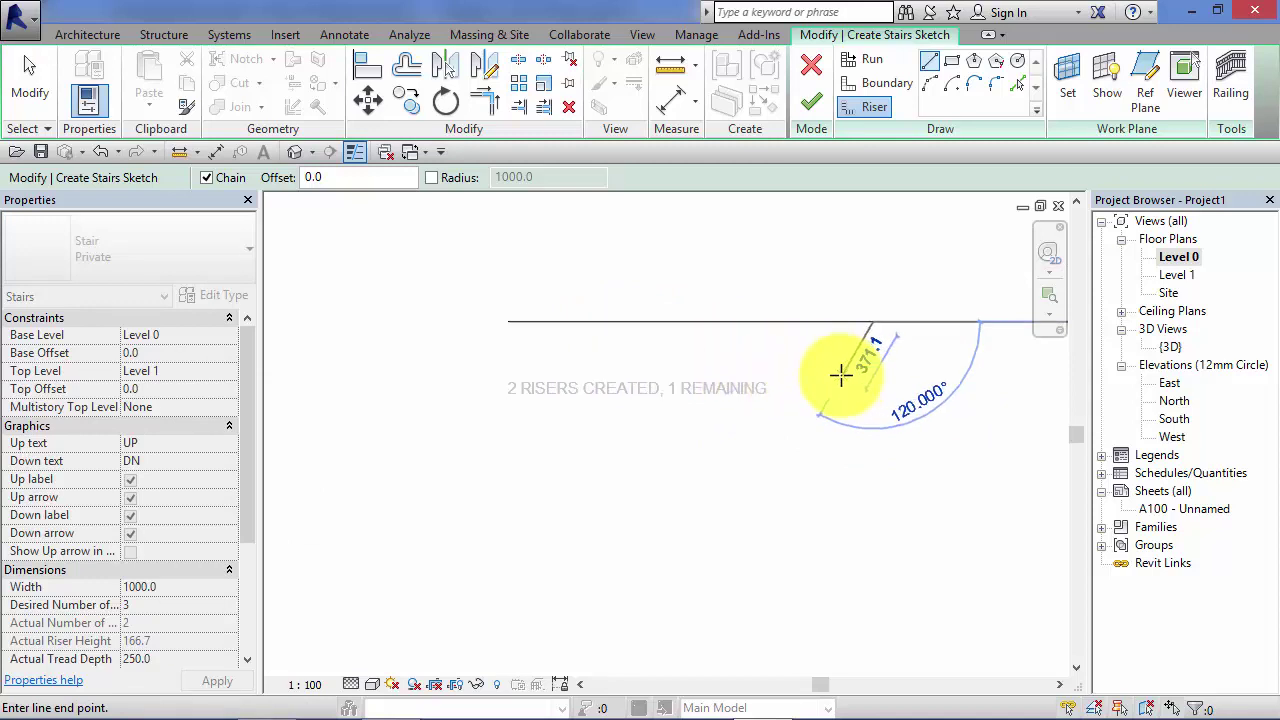
pyautogui.hotkey('ctrl', 'z')
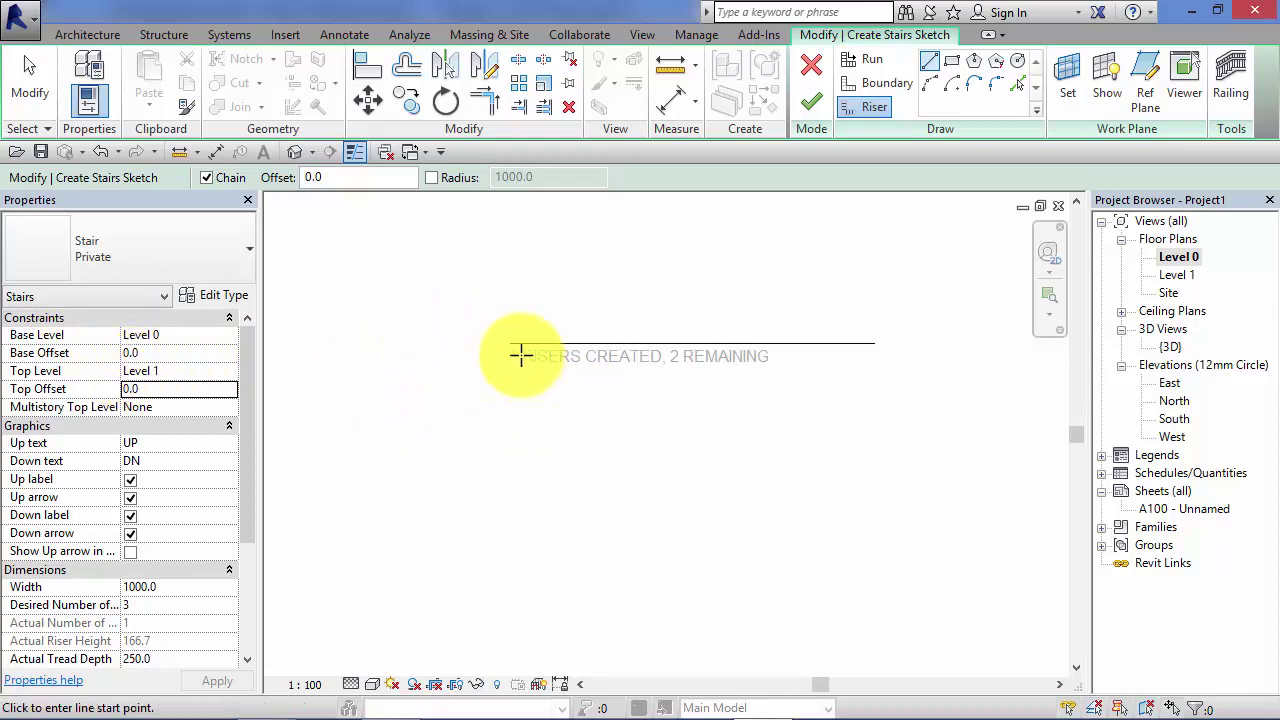
# Step: Draw a second horizontal riser line below the first, leaving 1 riser remaining
pyautogui.click(511, 407)
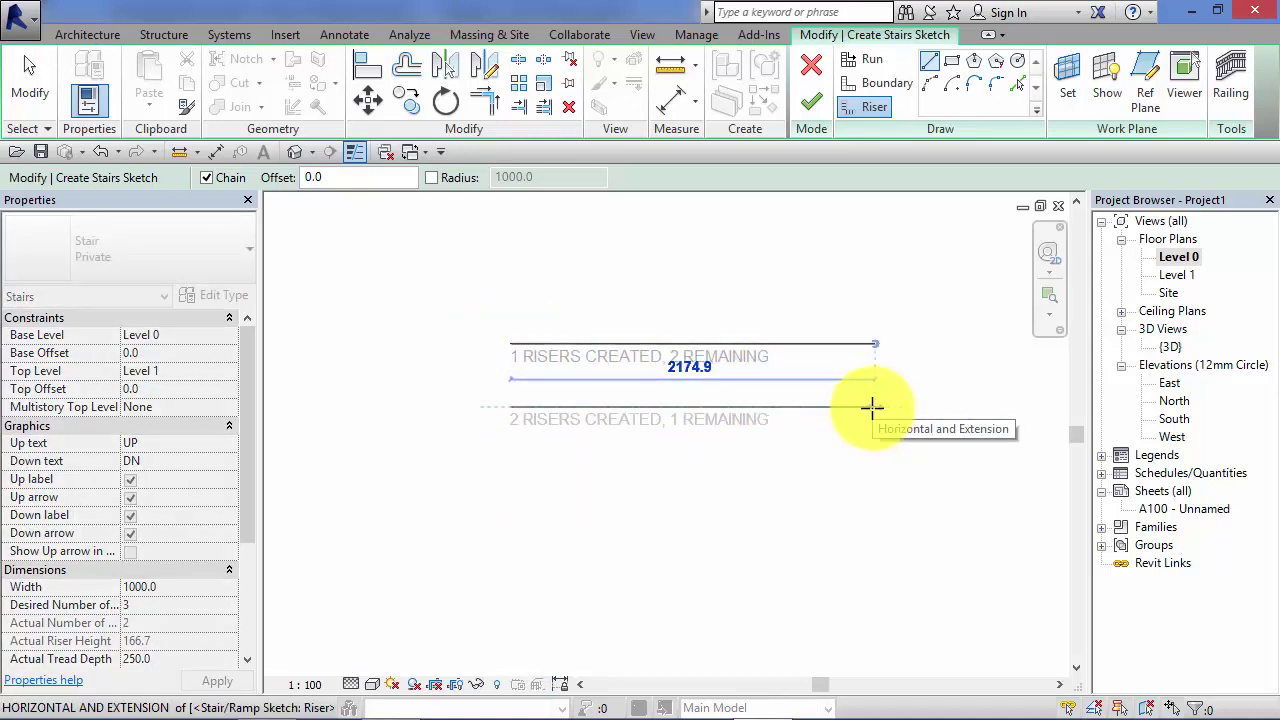
pyautogui.click(876, 408)
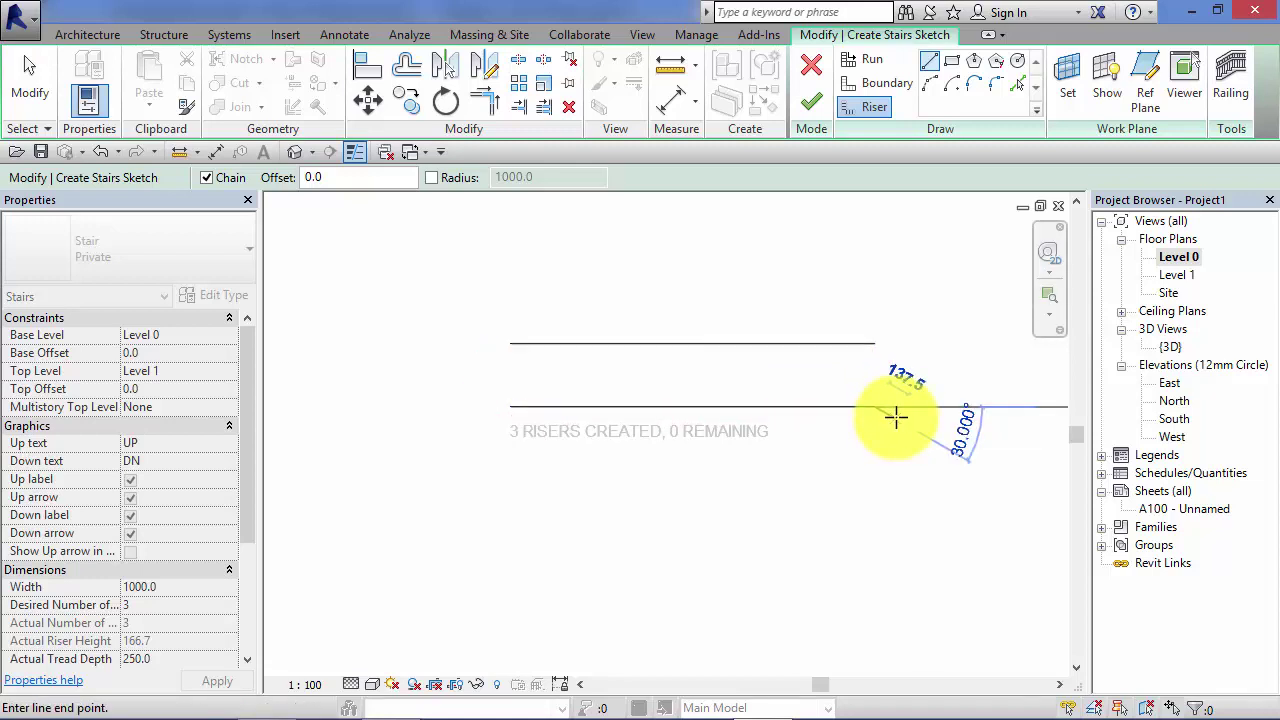
pyautogui.press('Escape')
pyautogui.moveTo(737, 526); pyautogui.dragTo(700, 494, button='middle')
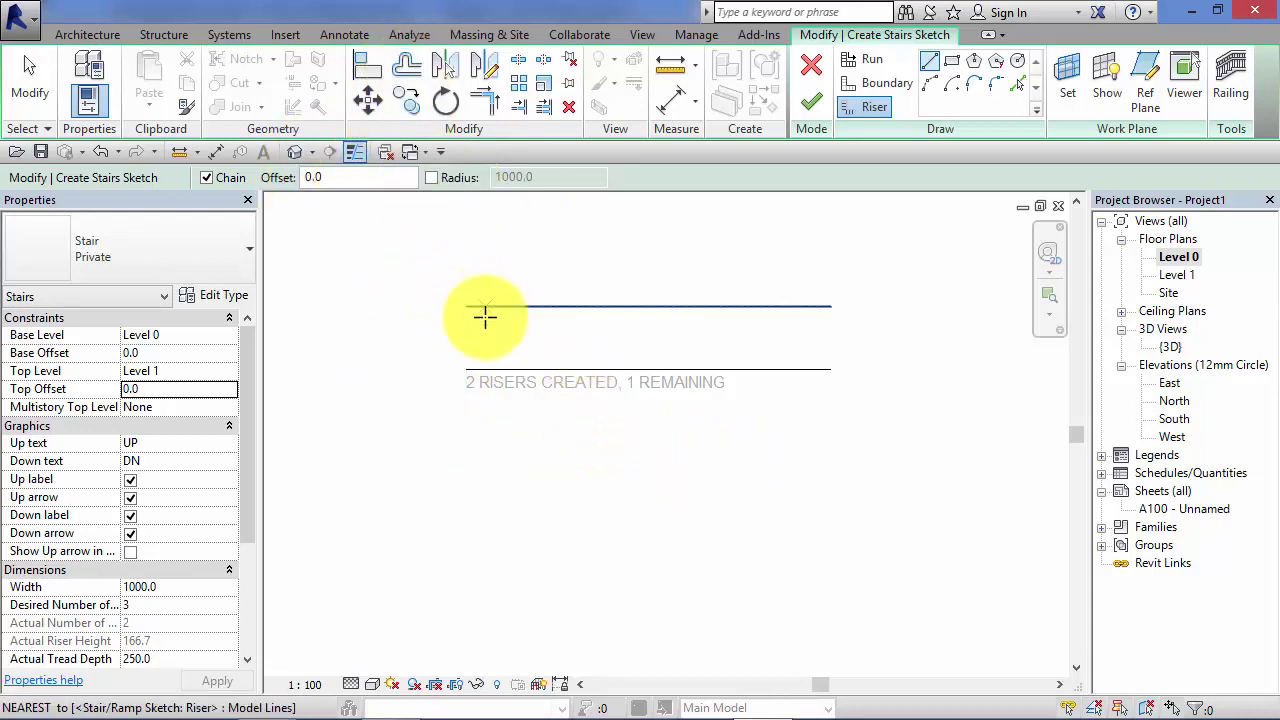
# Step: Copy the lower riser line below it as the third riser, leaving 0 remaining
pyautogui.press('Escape')
pyautogui.click(511, 370)
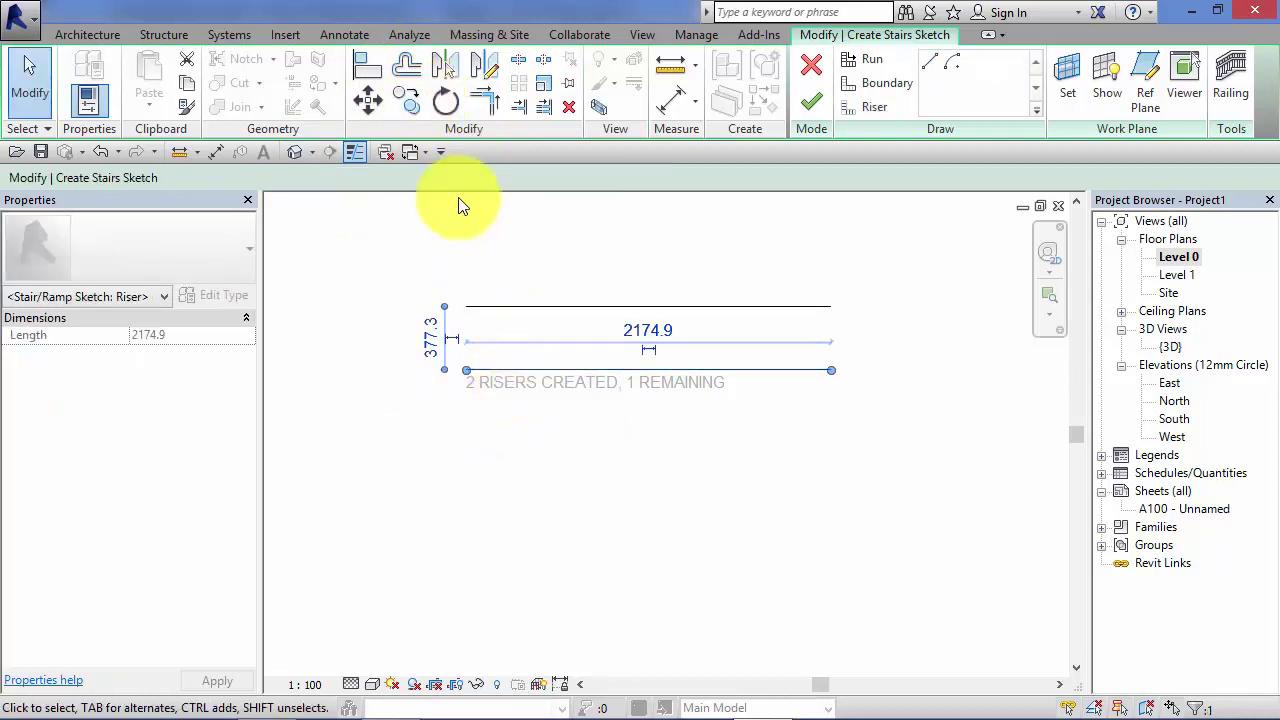
pyautogui.click(412, 106)
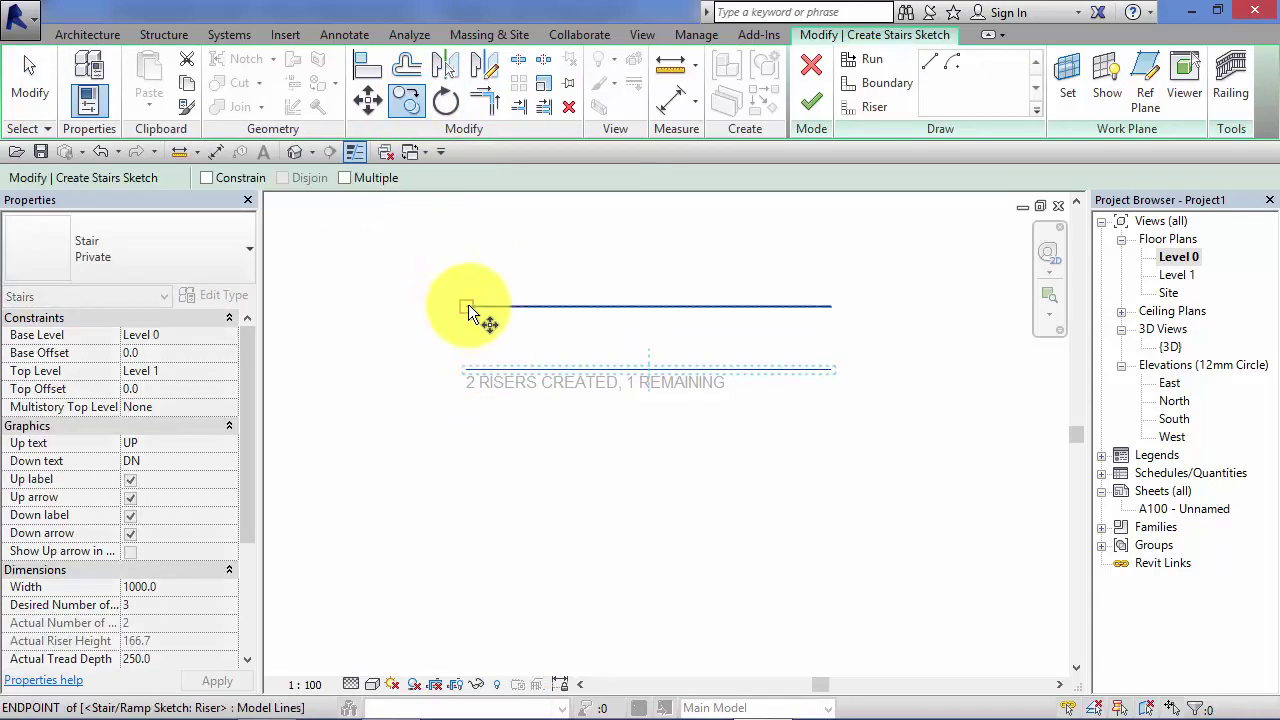
pyautogui.click(468, 308)
pyautogui.click(471, 370)
pyautogui.click(545, 495)
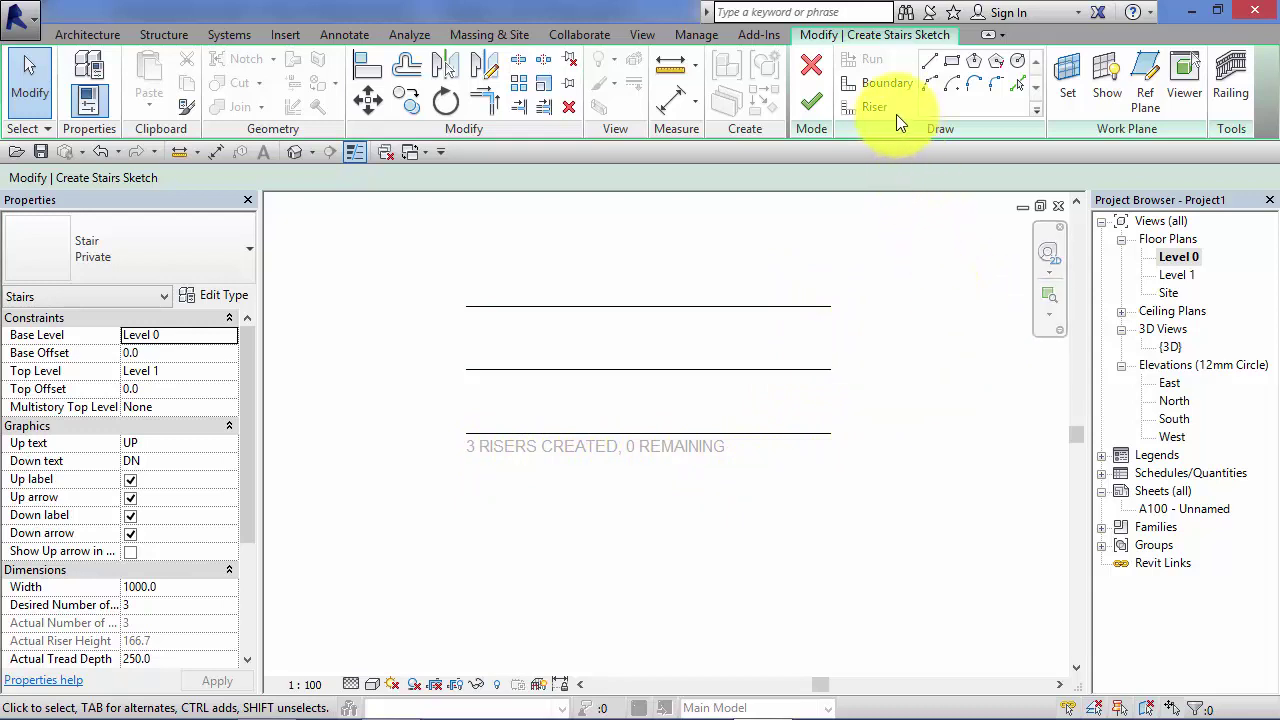
# Step: Draw straight boundary lines joining the left ends, then the right ends, of the top and bottom risers
pyautogui.click(872, 86)
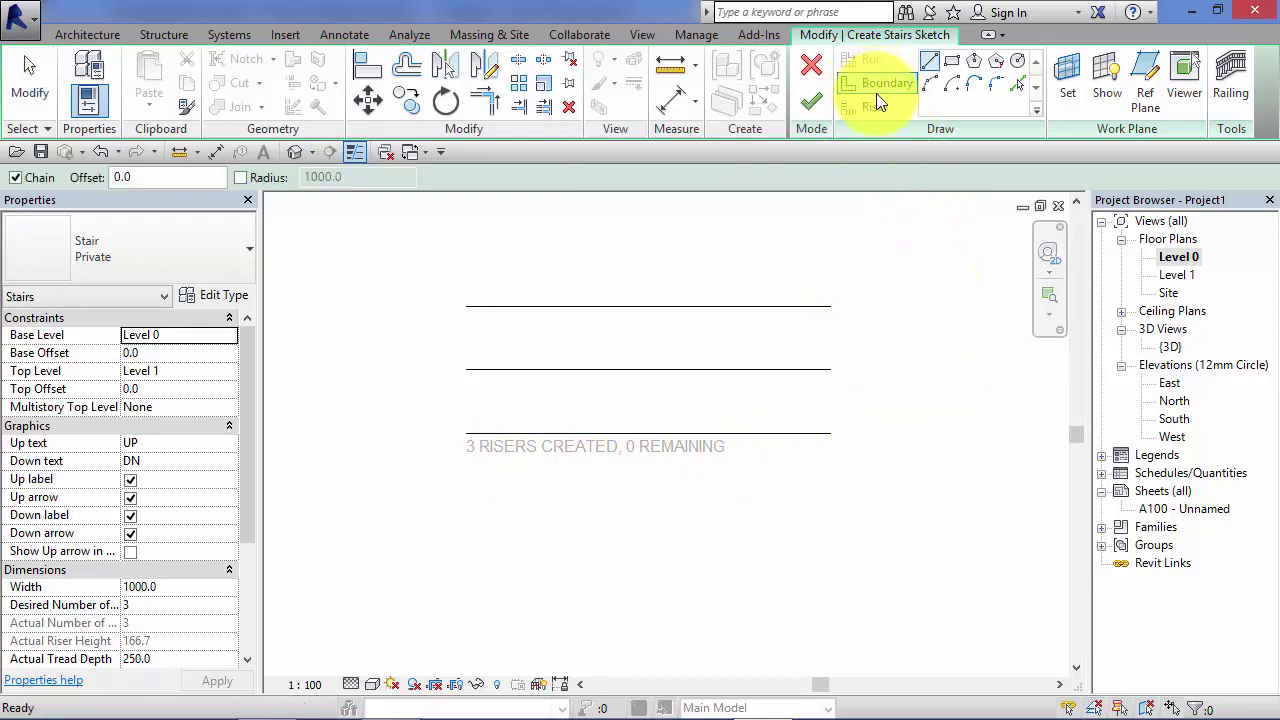
pyautogui.click(931, 61)
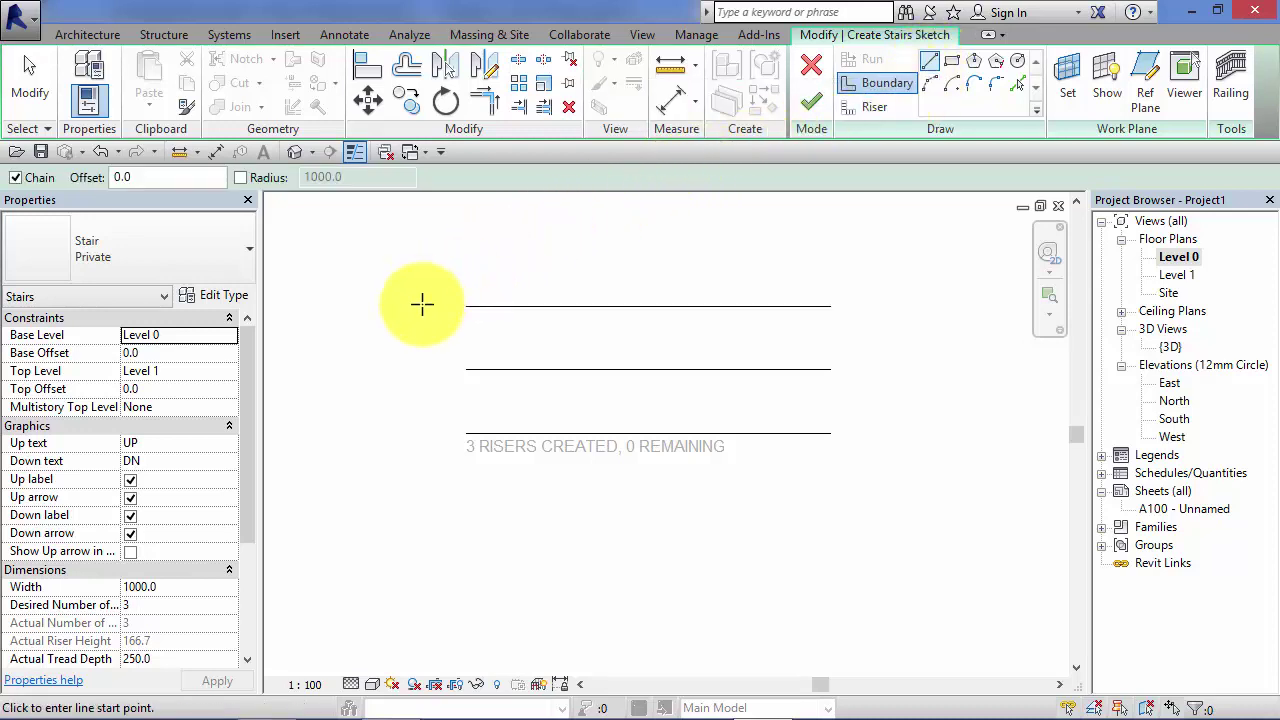
pyautogui.scroll(2, 423, 303)
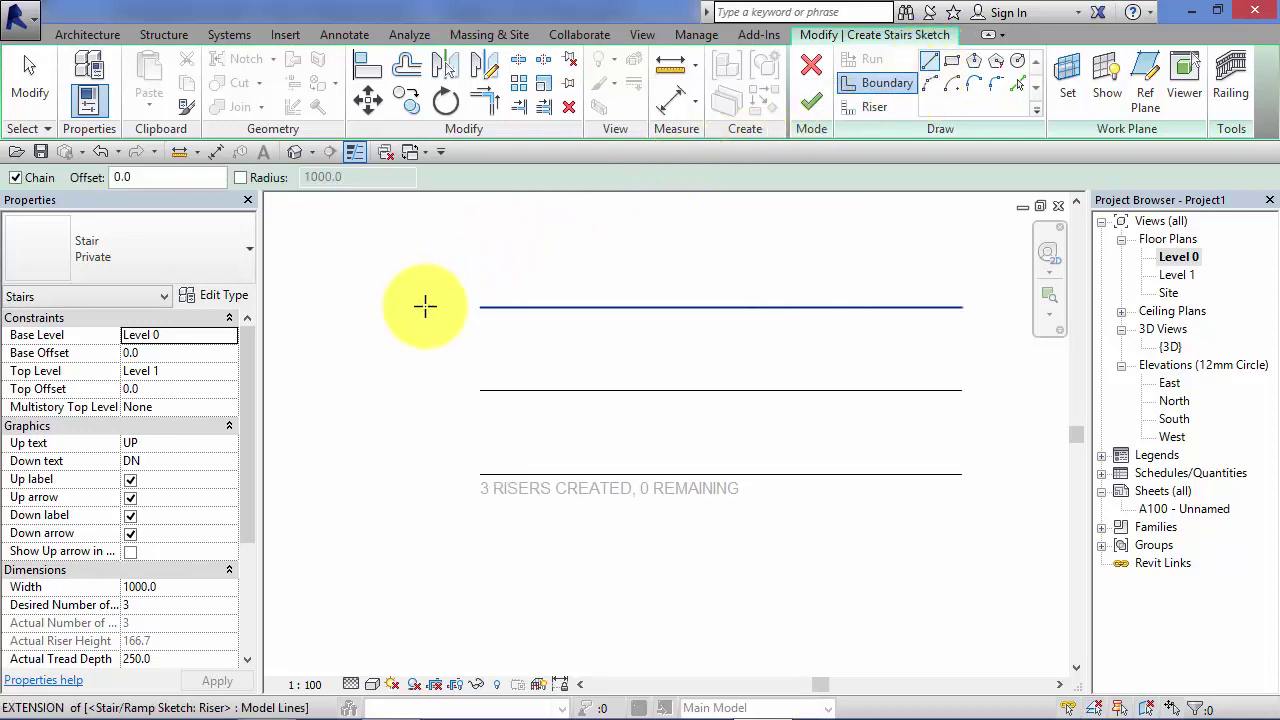
pyautogui.click(481, 308)
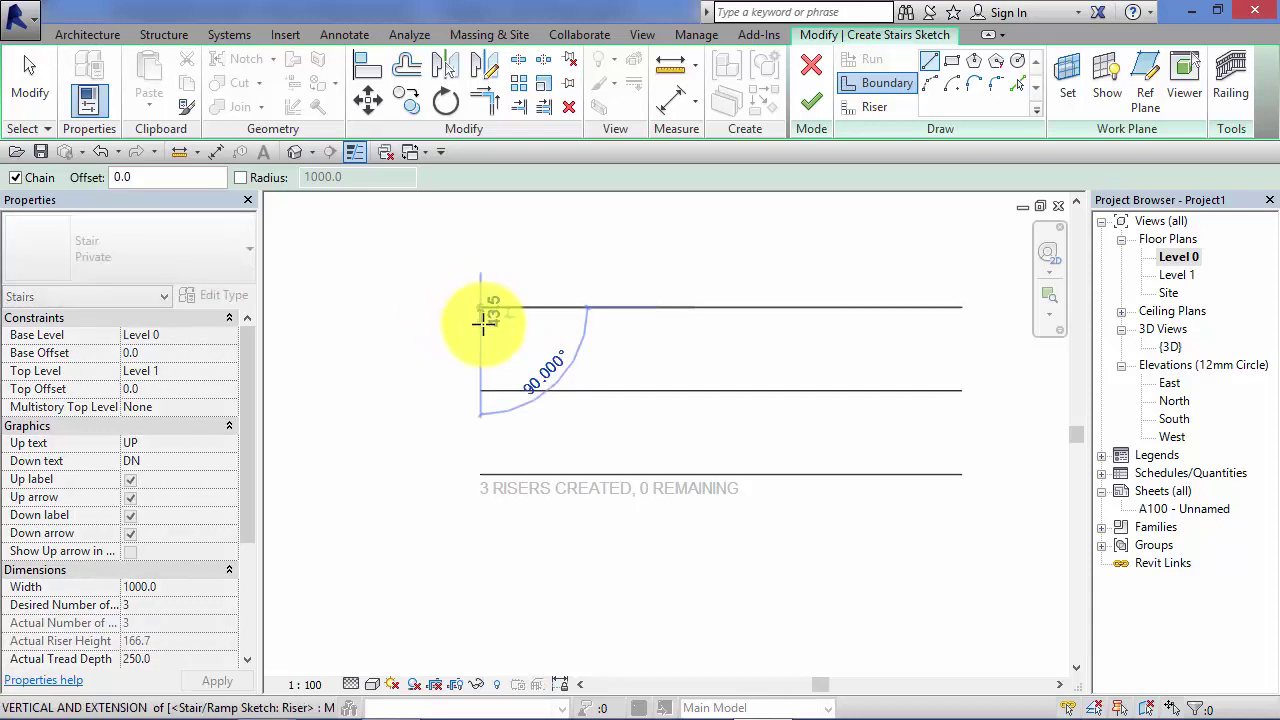
pyautogui.click(481, 474)
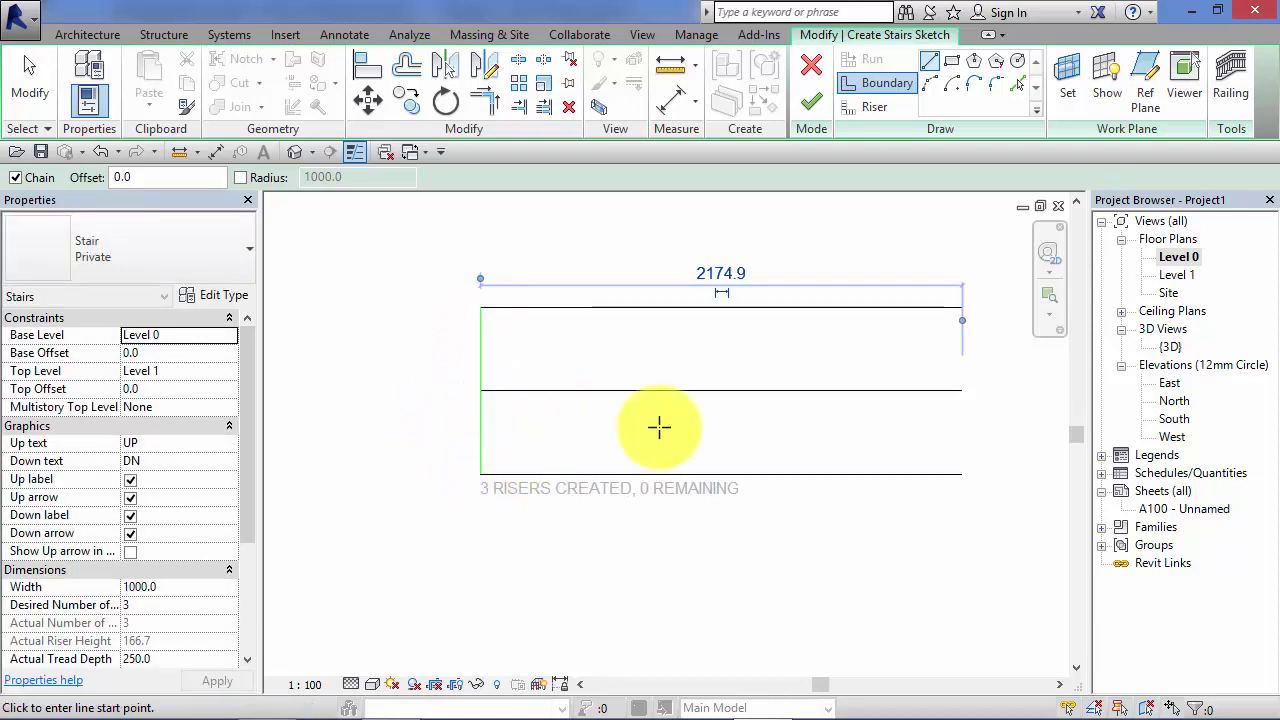
pyautogui.click(962, 308)
pyautogui.click(961, 474)
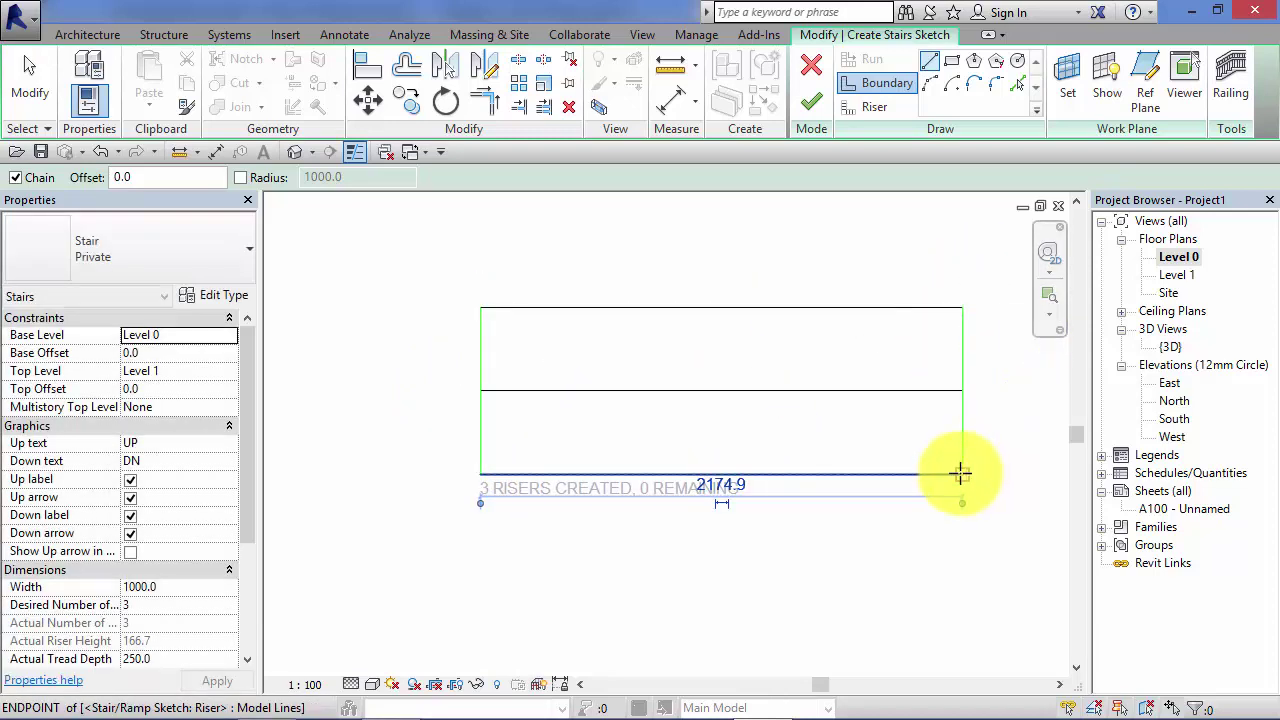
pyautogui.press('Escape')
pyautogui.press('Escape')
pyautogui.scroll(-1, 871, 591)
pyautogui.moveTo(871, 591)
pyautogui.mouseDown(button='middle')
pyautogui.moveTo(829, 563)
pyautogui.moveTo(762, 556)
pyautogui.mouseUp(button='middle')
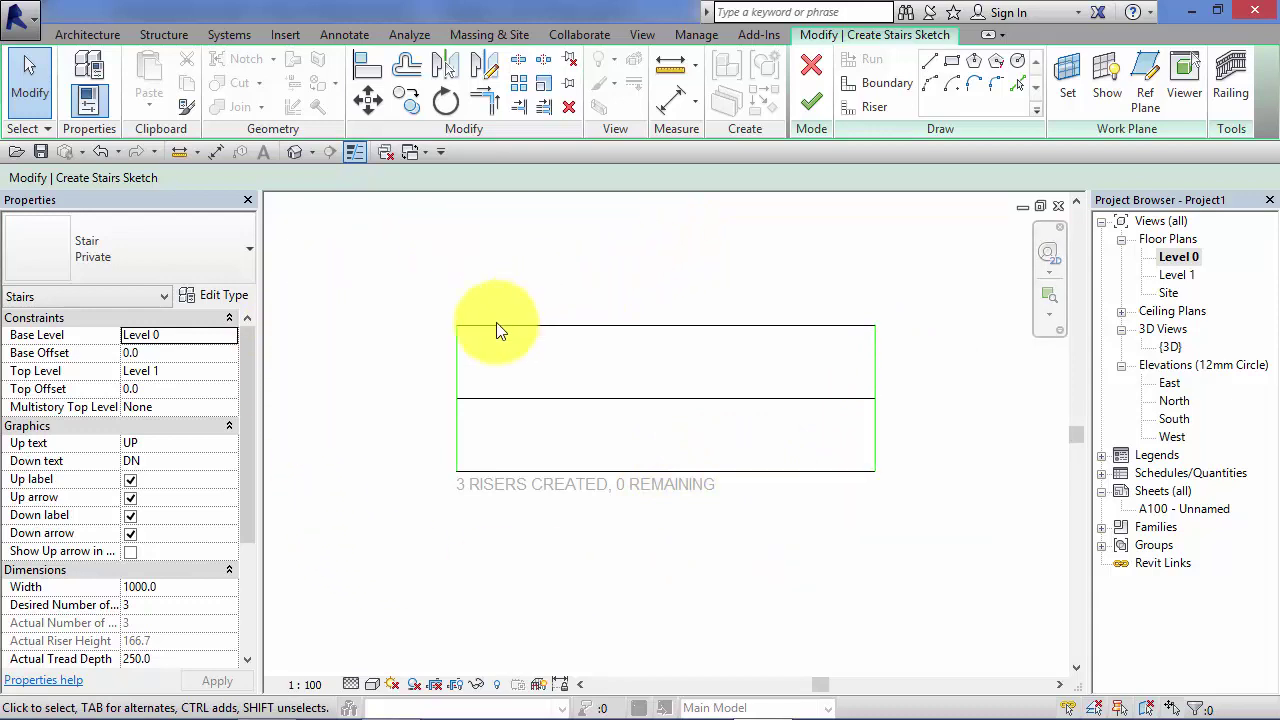
pyautogui.click(489, 399)
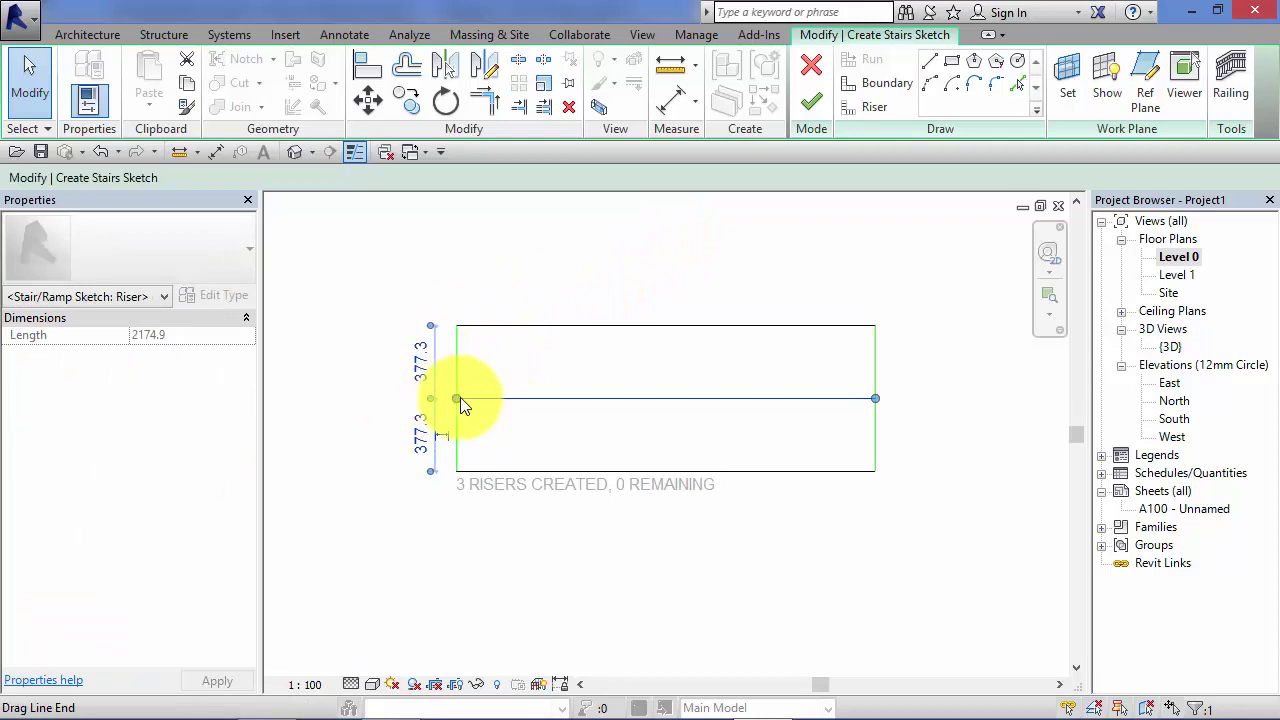
pyautogui.moveTo(460, 398)
pyautogui.mouseDown()
pyautogui.moveTo(502, 402)
pyautogui.moveTo(486, 404)
pyautogui.mouseUp()
pyautogui.scroll(3, 460, 406)
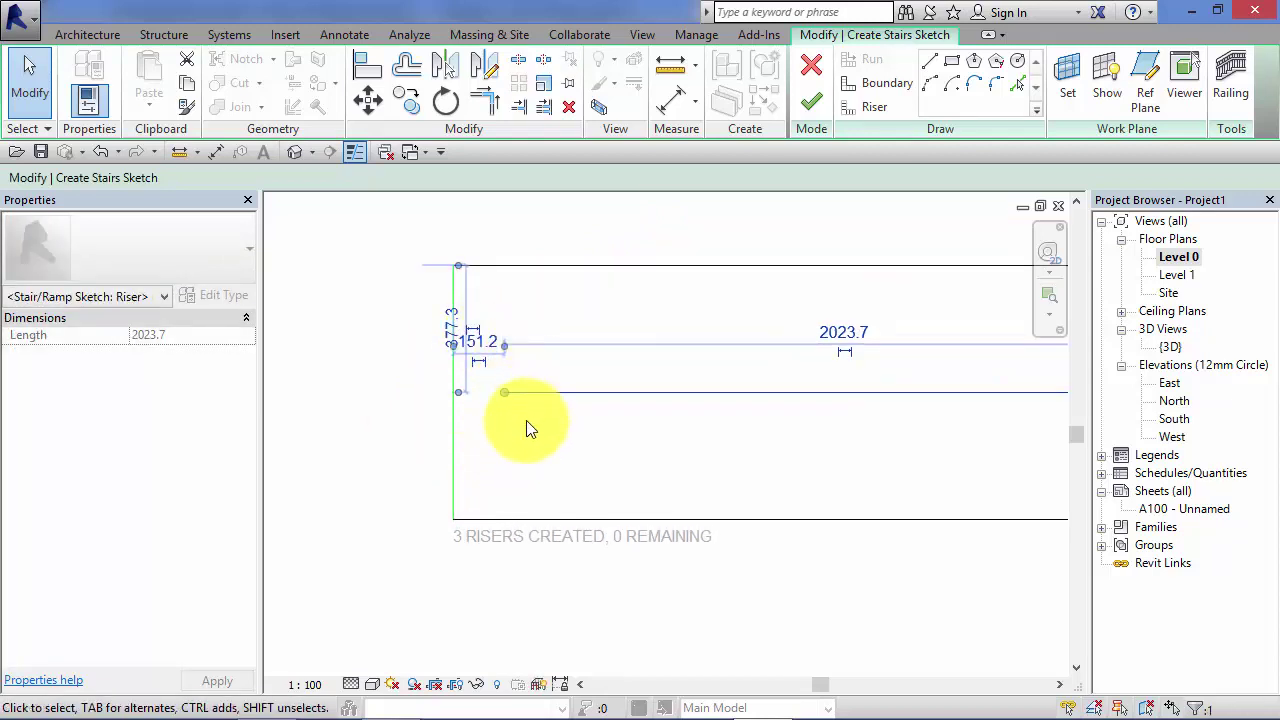
pyautogui.click(497, 425)
pyautogui.moveTo(820, 416); pyautogui.dragTo(689, 436, button='middle')
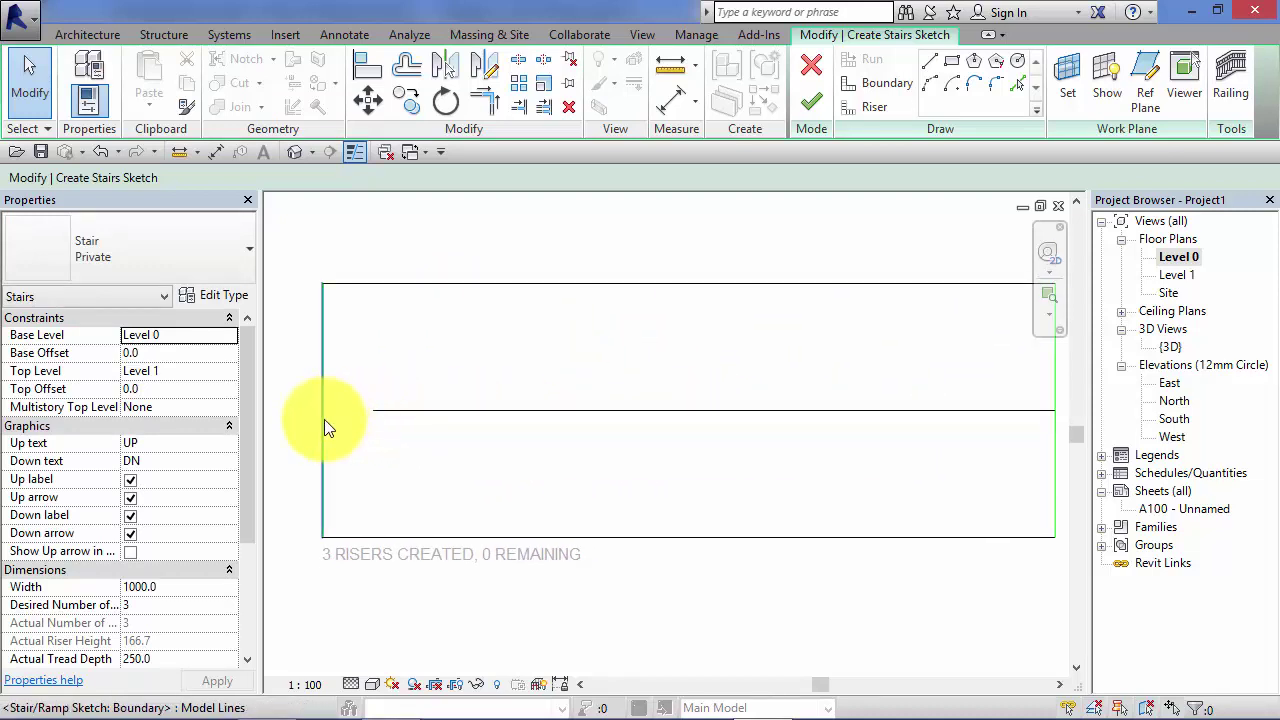
pyautogui.click(391, 412)
pyautogui.moveTo(373, 410); pyautogui.dragTo(325, 417)
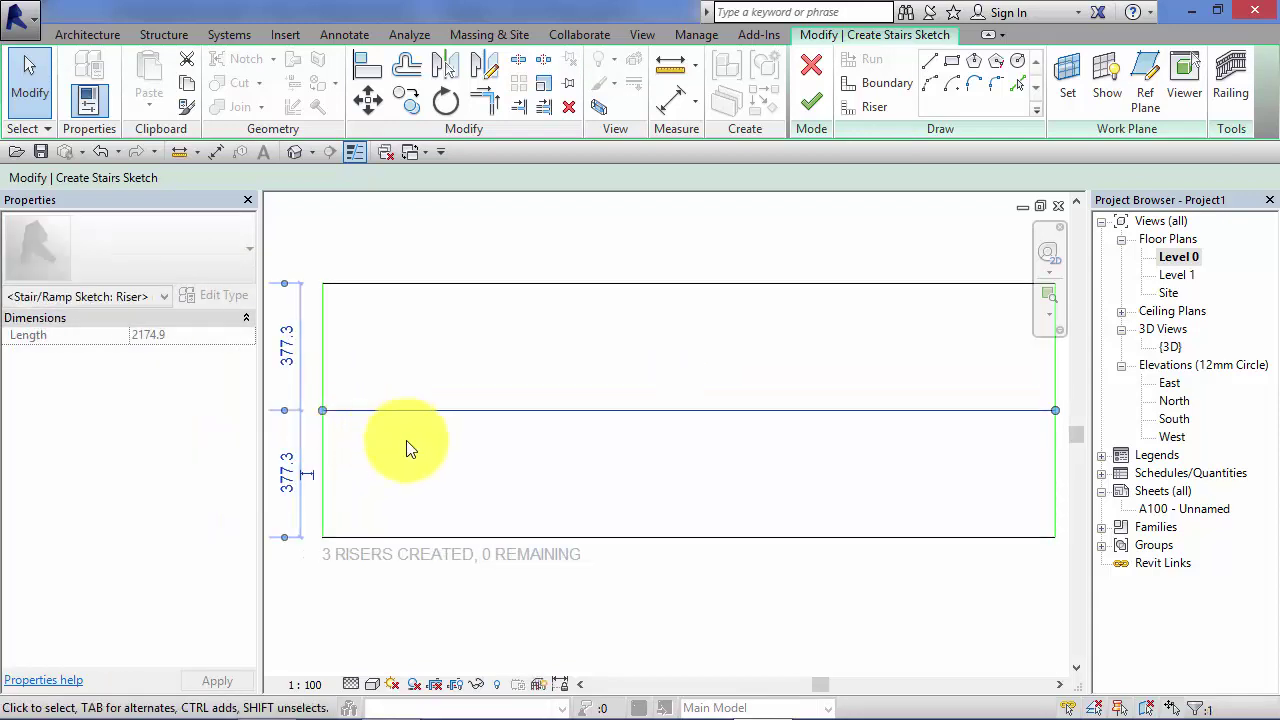
pyautogui.click(412, 448)
pyautogui.scroll(-4, 457, 470)
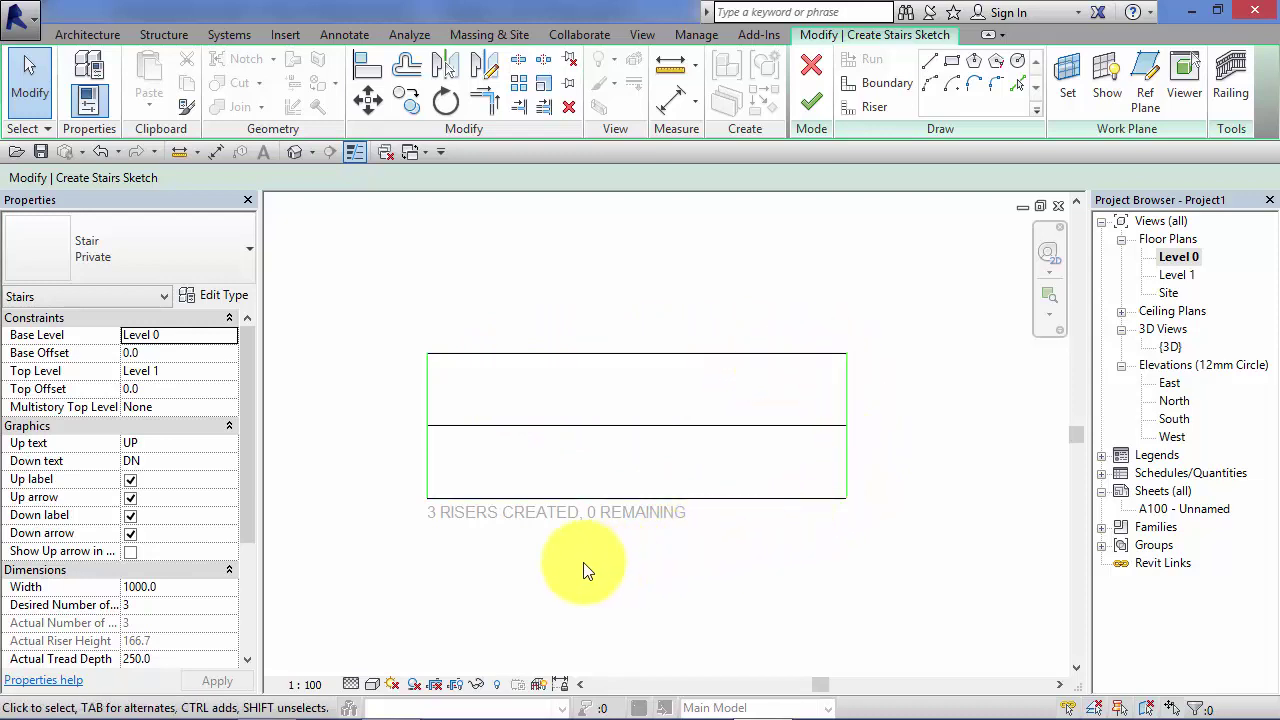
pyautogui.moveTo(583, 569)
pyautogui.mouseDown(button='middle')
pyautogui.moveTo(631, 563)
pyautogui.moveTo(645, 543)
pyautogui.mouseUp(button='middle')
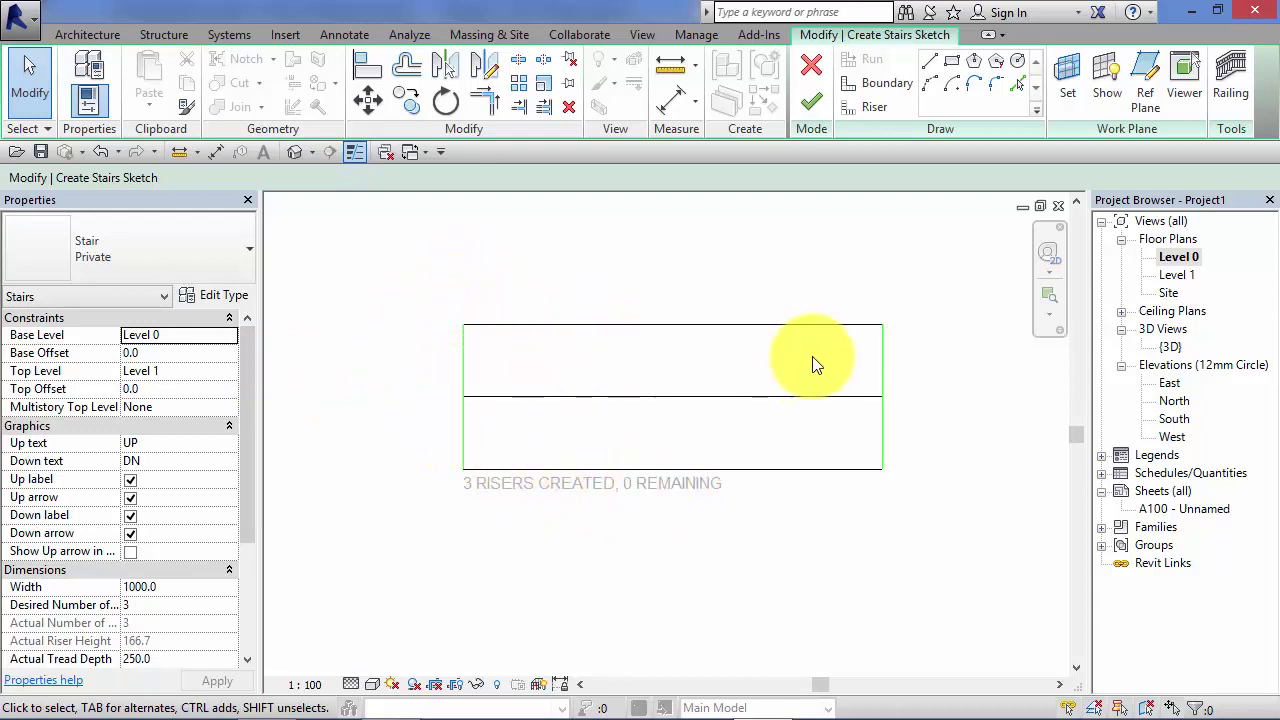
pyautogui.moveTo(944, 387); pyautogui.dragTo(931, 389, button='middle')
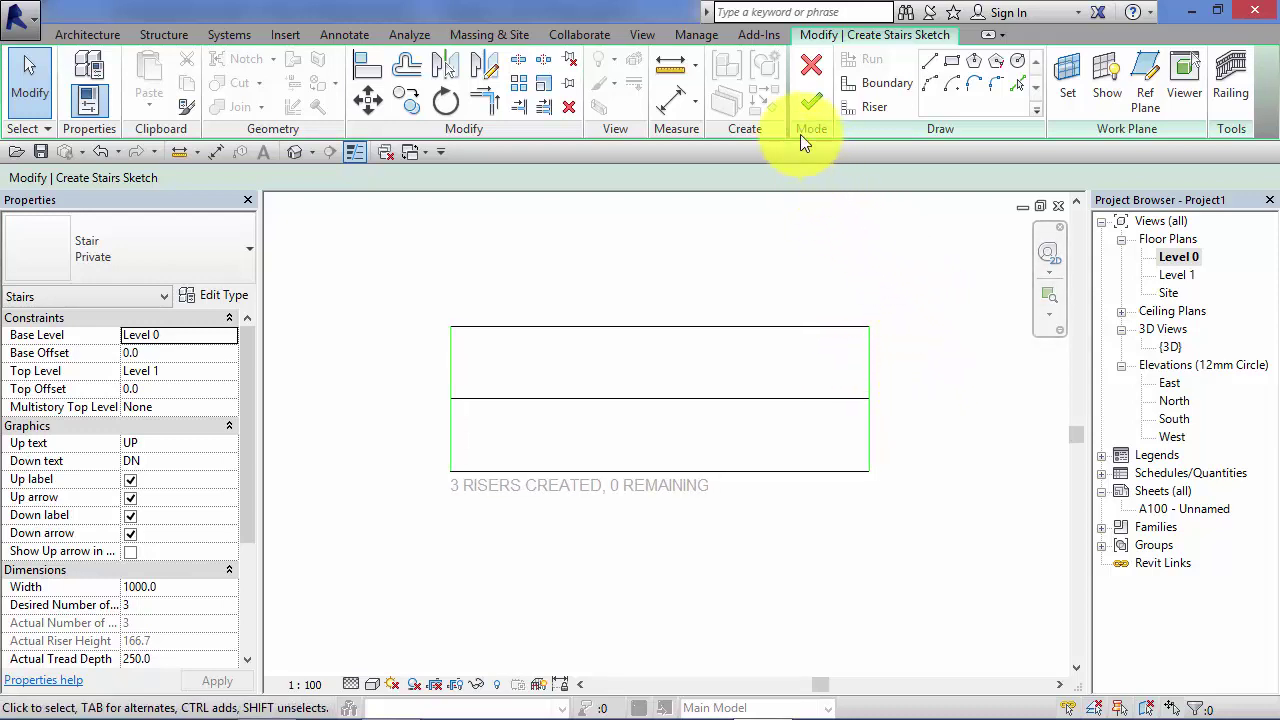
# Step: Finish the sketch to build the three-riser stair and orbit around it in the {3D} view
pyautogui.click(809, 100)
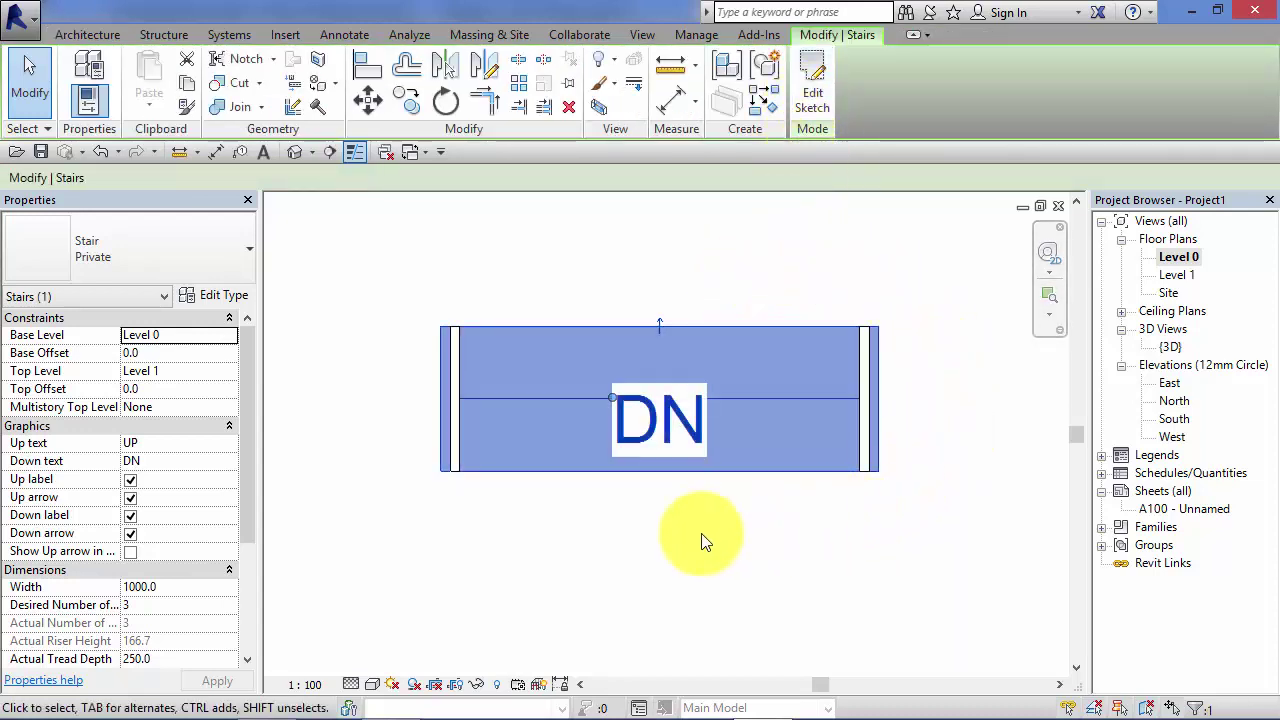
pyautogui.doubleClick(1170, 347)
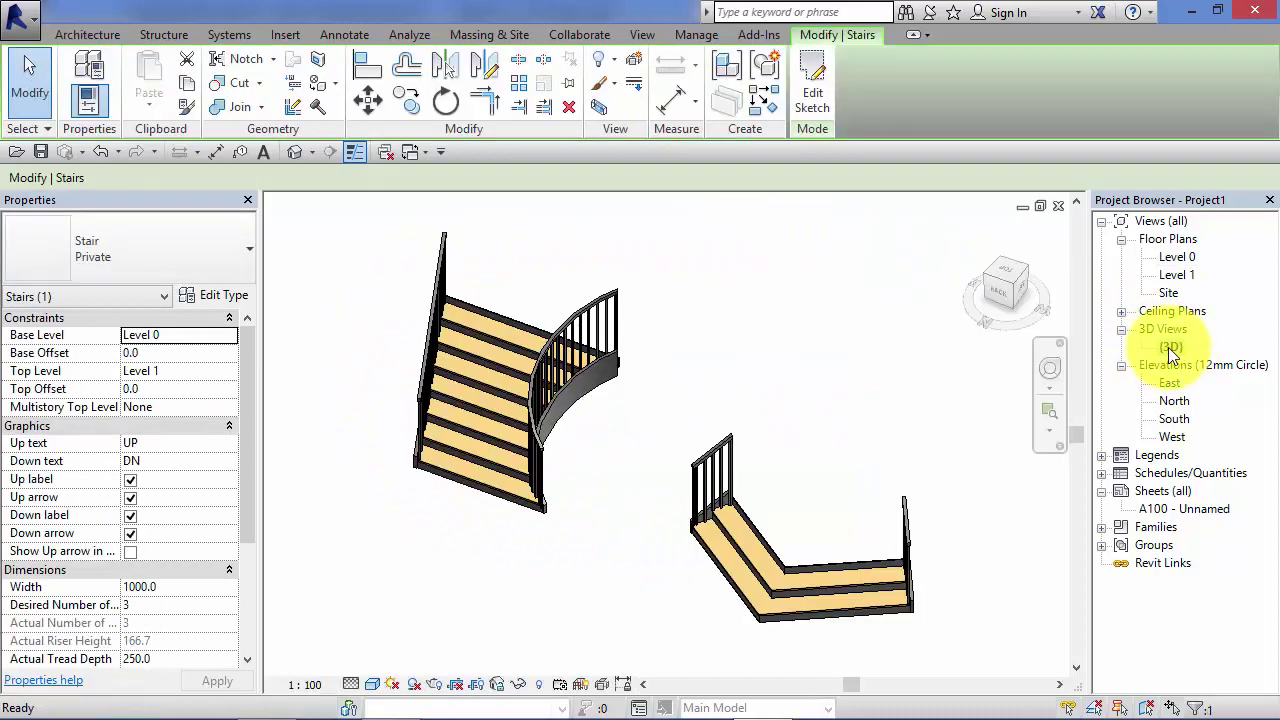
pyautogui.moveTo(368, 469); pyautogui.dragTo(526, 514, button='middle')
pyautogui.scroll(1, 470, 487)
pyautogui.click(496, 474)
pyautogui.scroll(3, 480, 459)
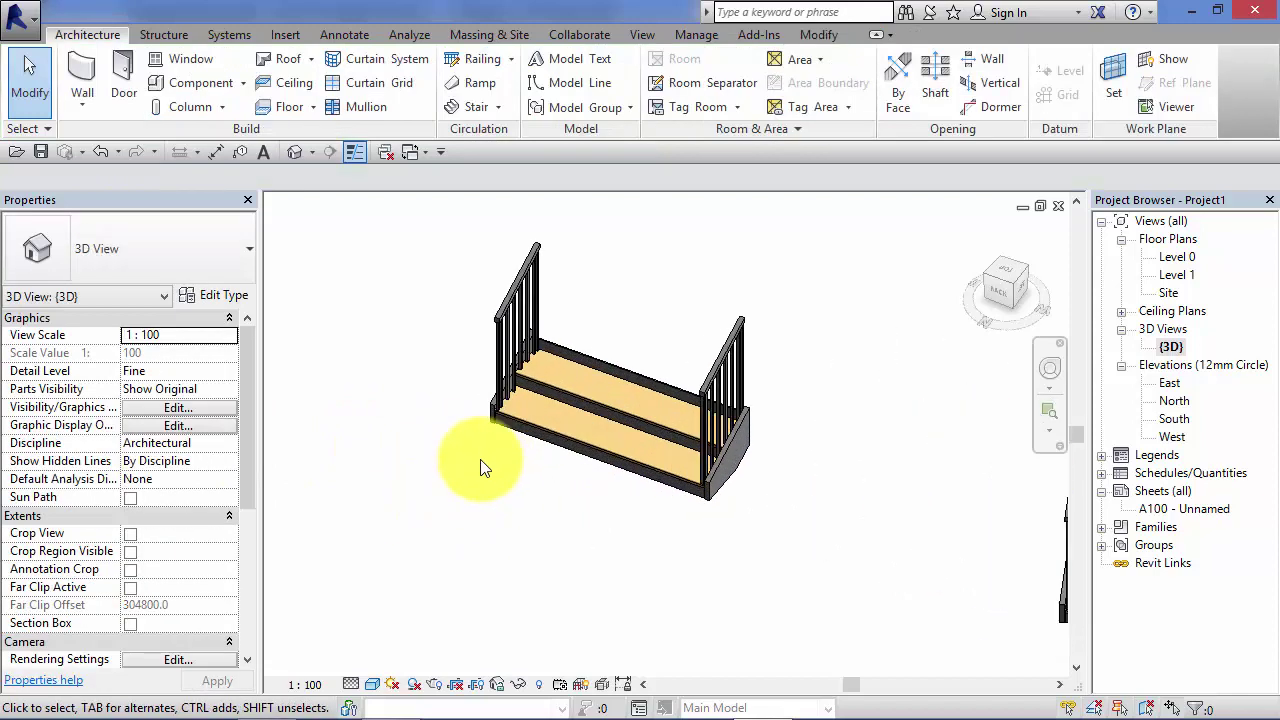
pyautogui.keyDown('shift'); pyautogui.moveTo(480, 459); pyautogui.dragTo(863, 617, button='middle'); pyautogui.keyUp('shift')
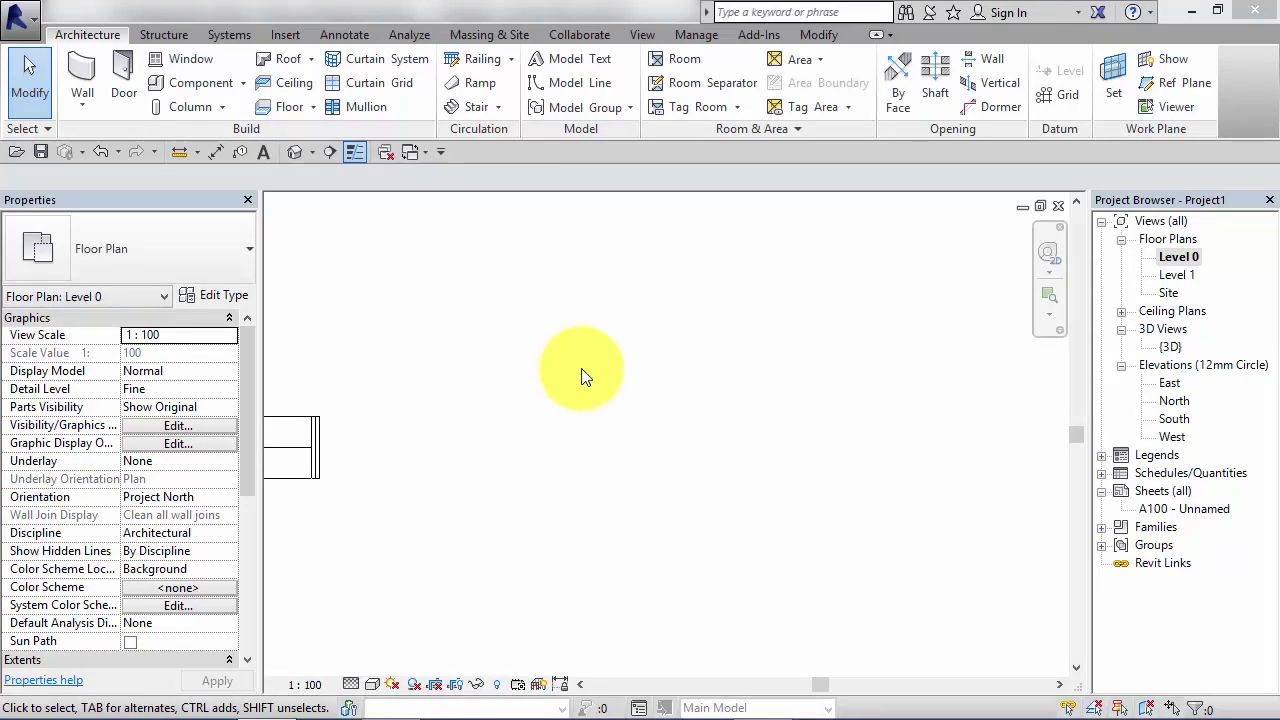
# Step: Start a new Stair by Sketch from the Architecture tab's Stair dropdown
pyautogui.click(89, 33)
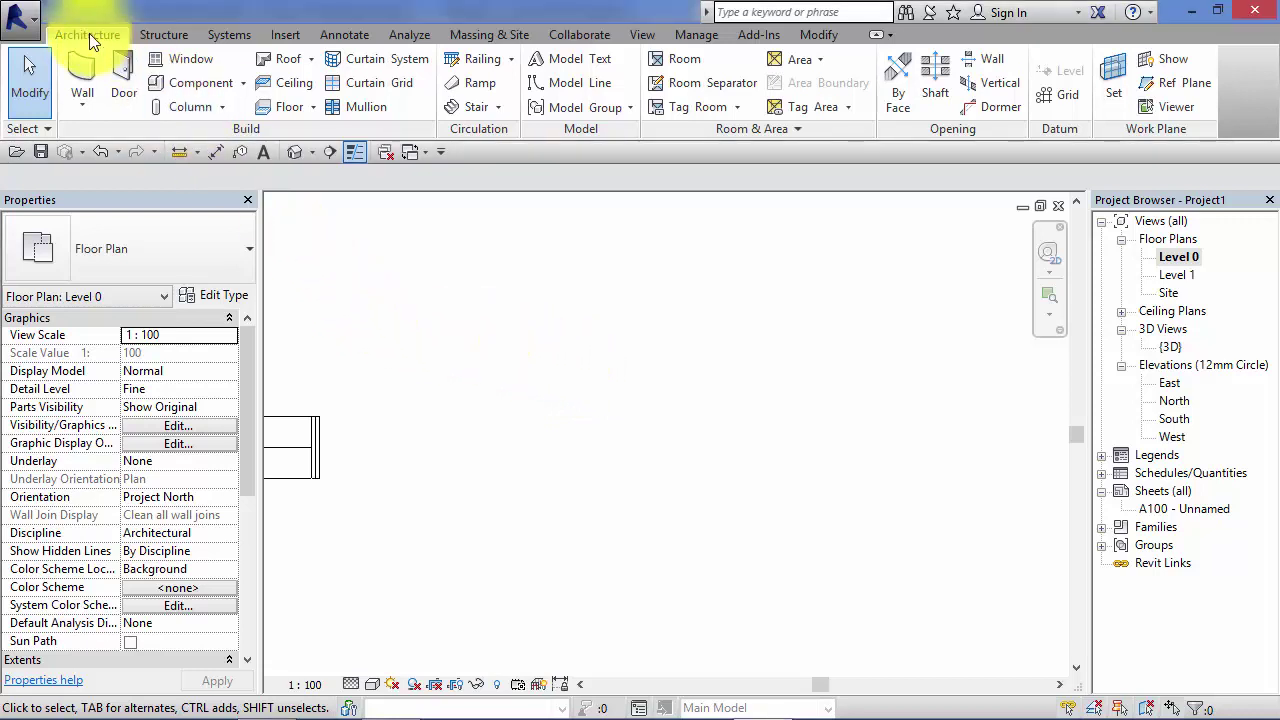
pyautogui.click(500, 107)
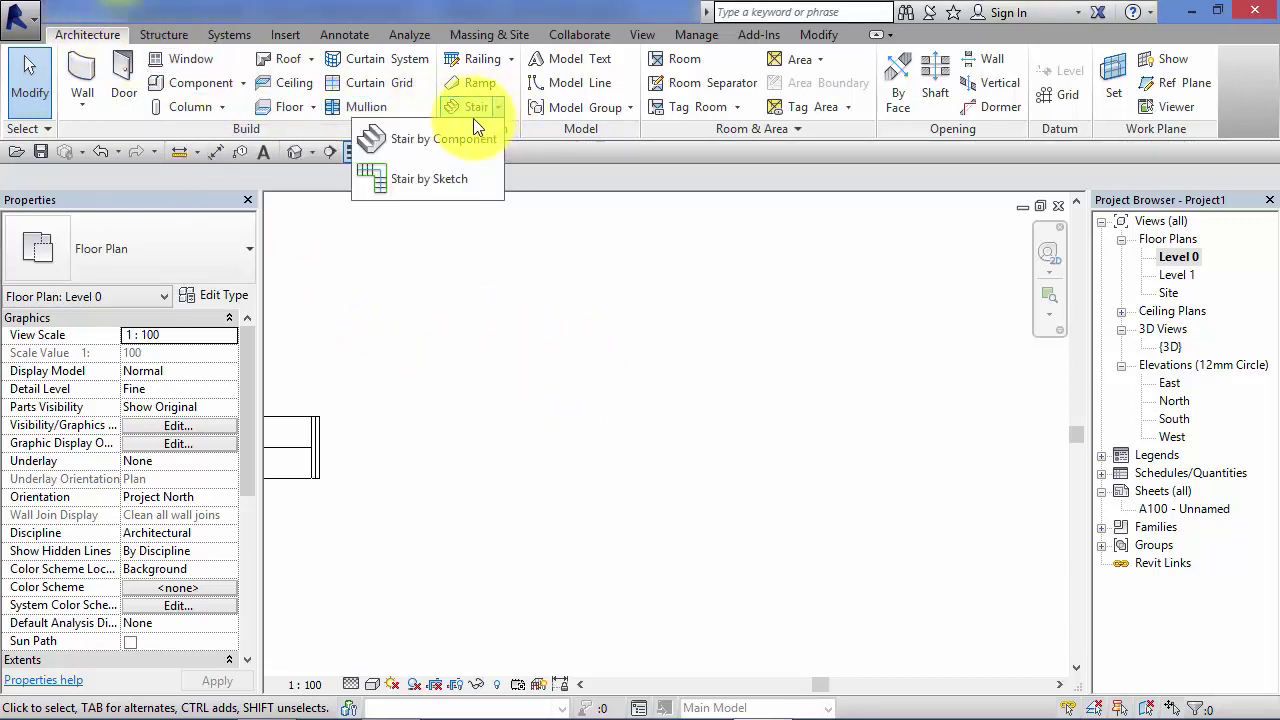
pyautogui.click(440, 177)
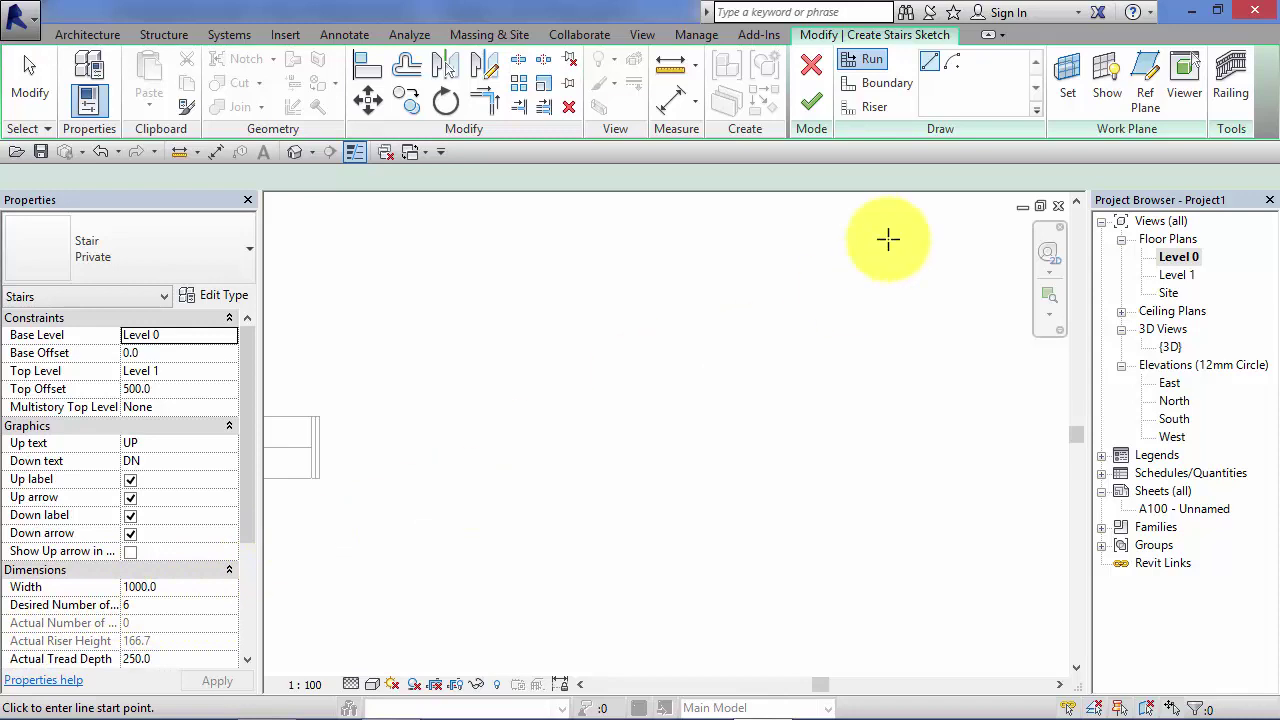
# Step: Sketch the new stair's first riser line
pyautogui.click(876, 106)
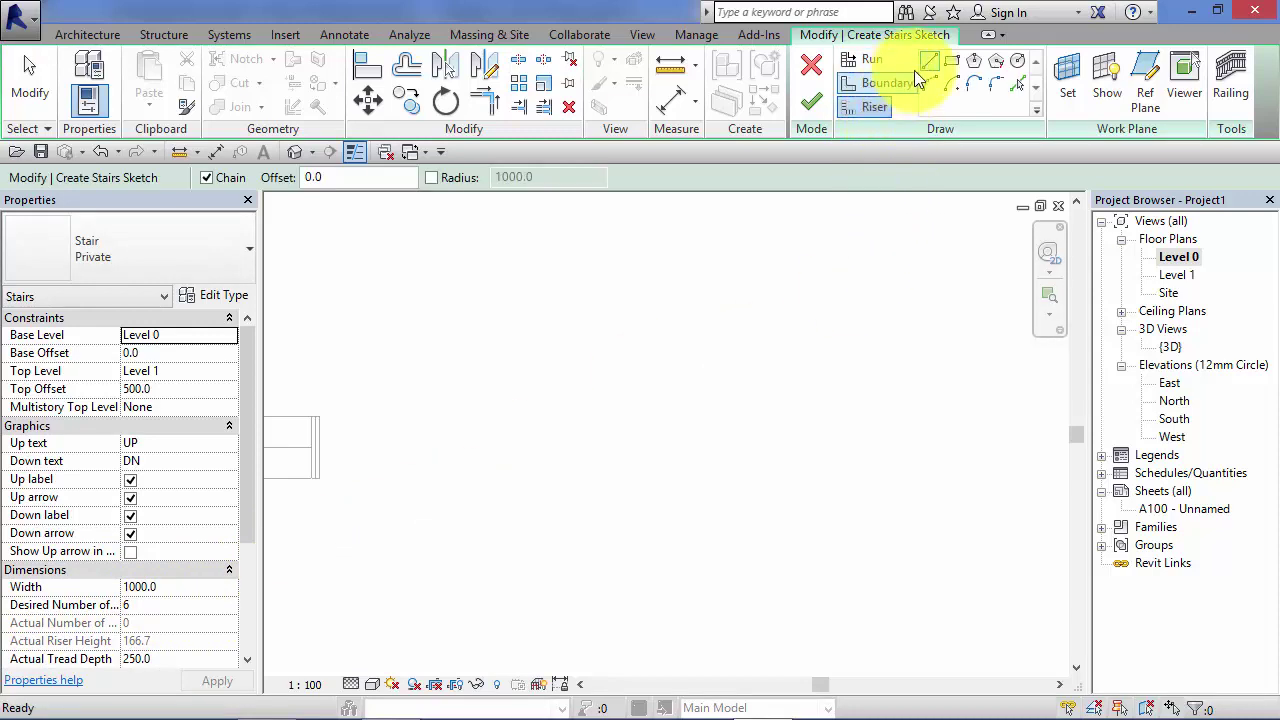
pyautogui.click(597, 346)
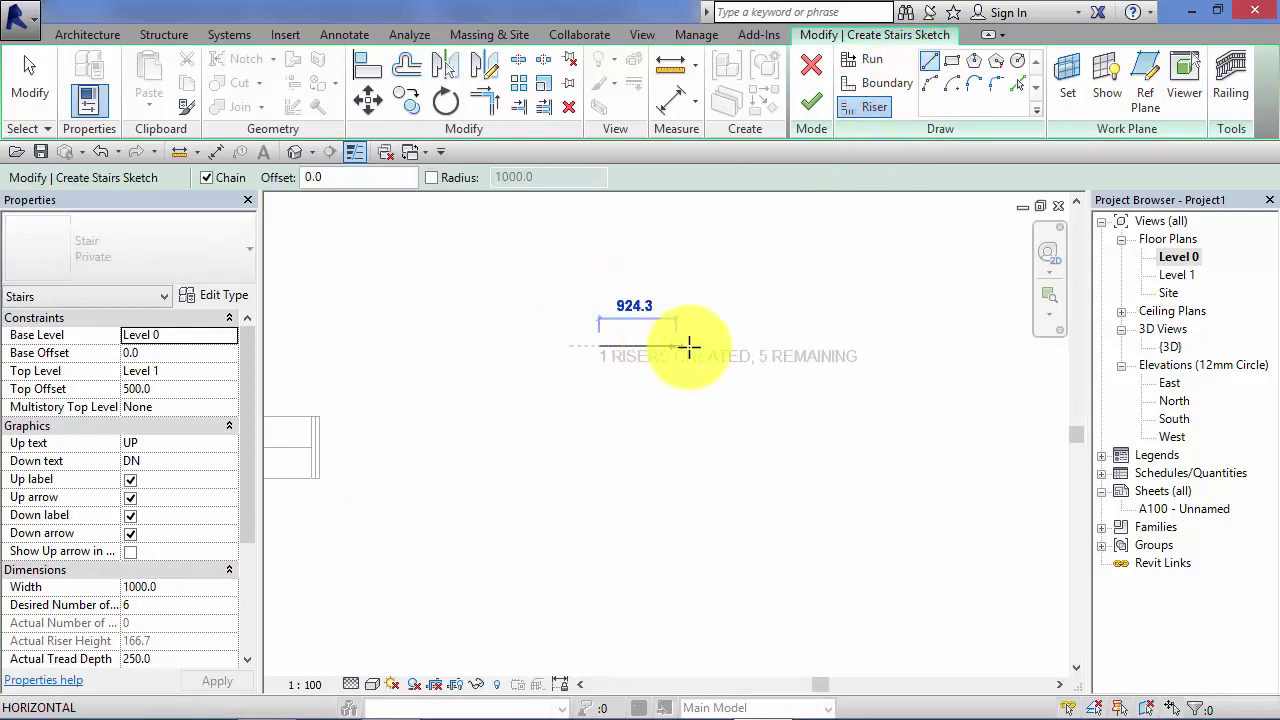
pyautogui.click(778, 346)
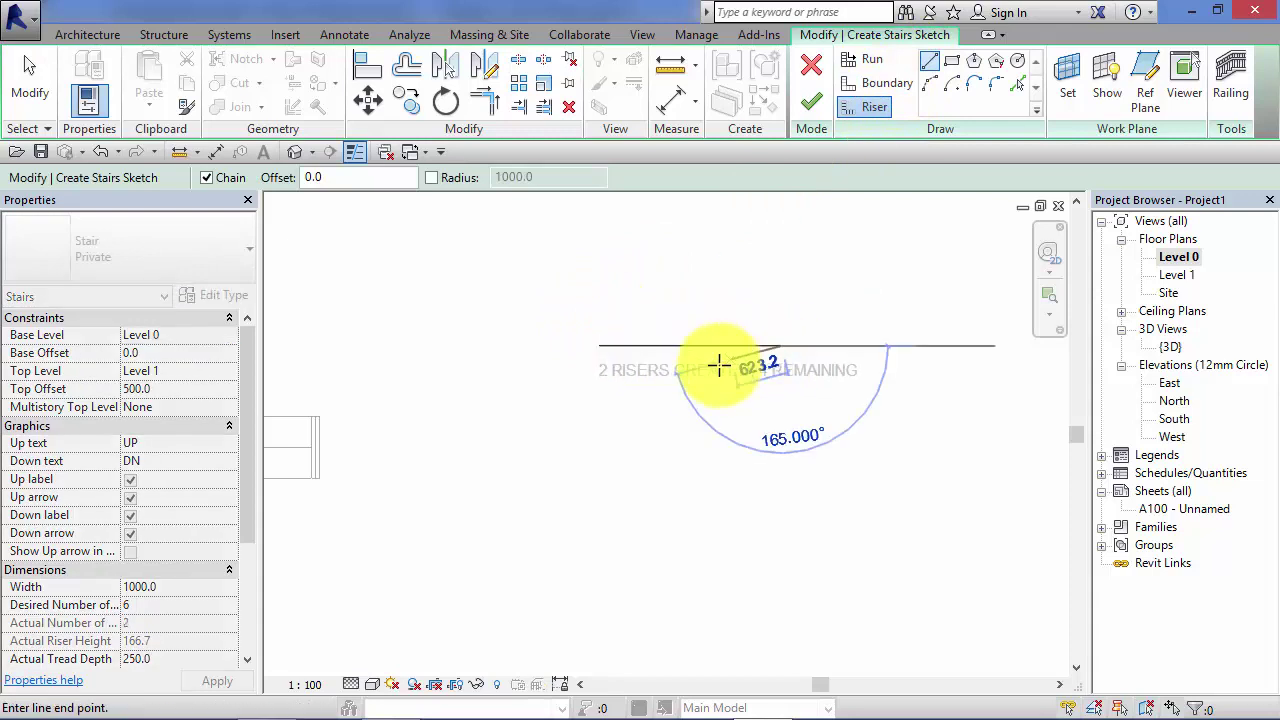
pyautogui.press('Escape')
pyautogui.press('Escape')
# Step: Copy the riser downward twice, one tread apart, to make three risers
pyautogui.click(665, 306)
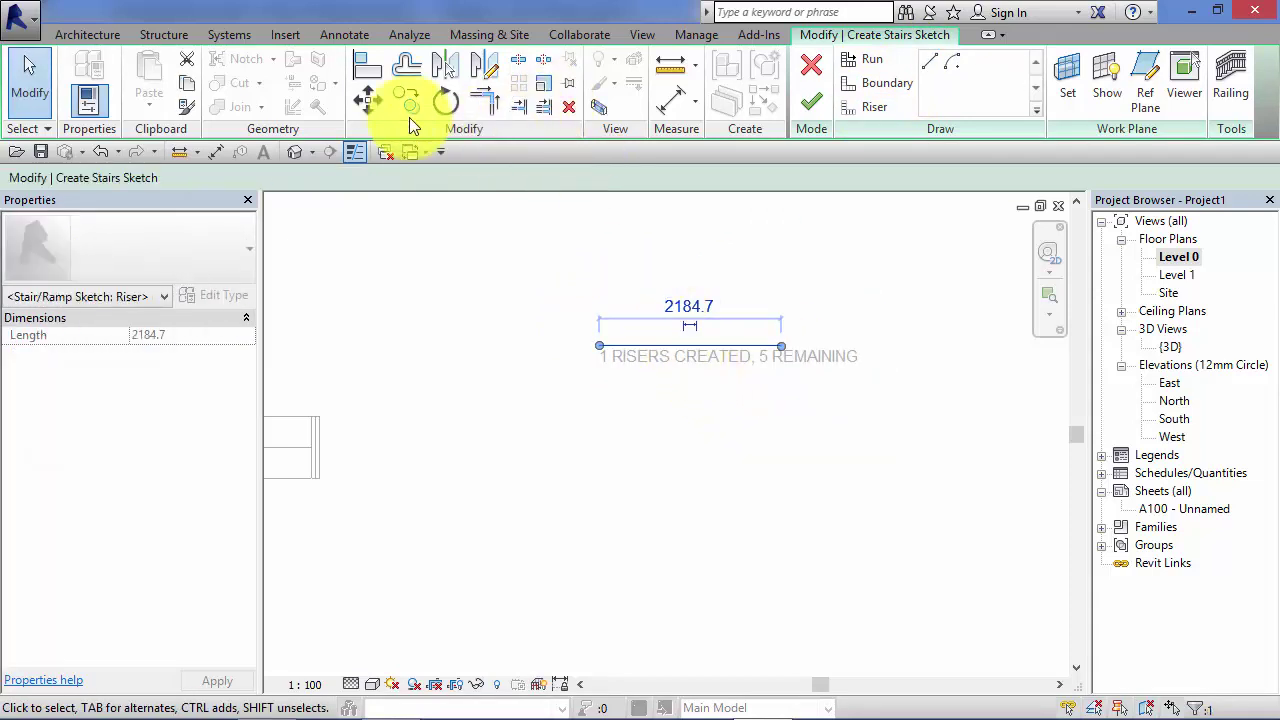
pyautogui.click(408, 118)
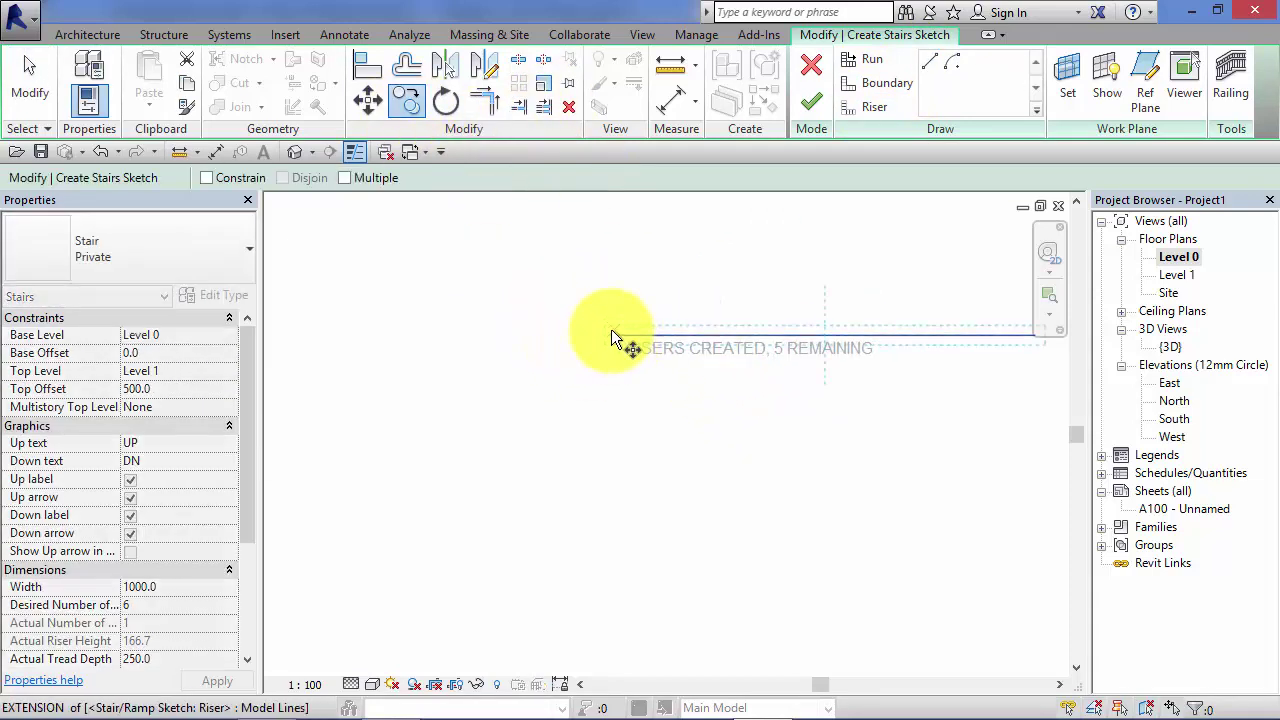
pyautogui.click(613, 337)
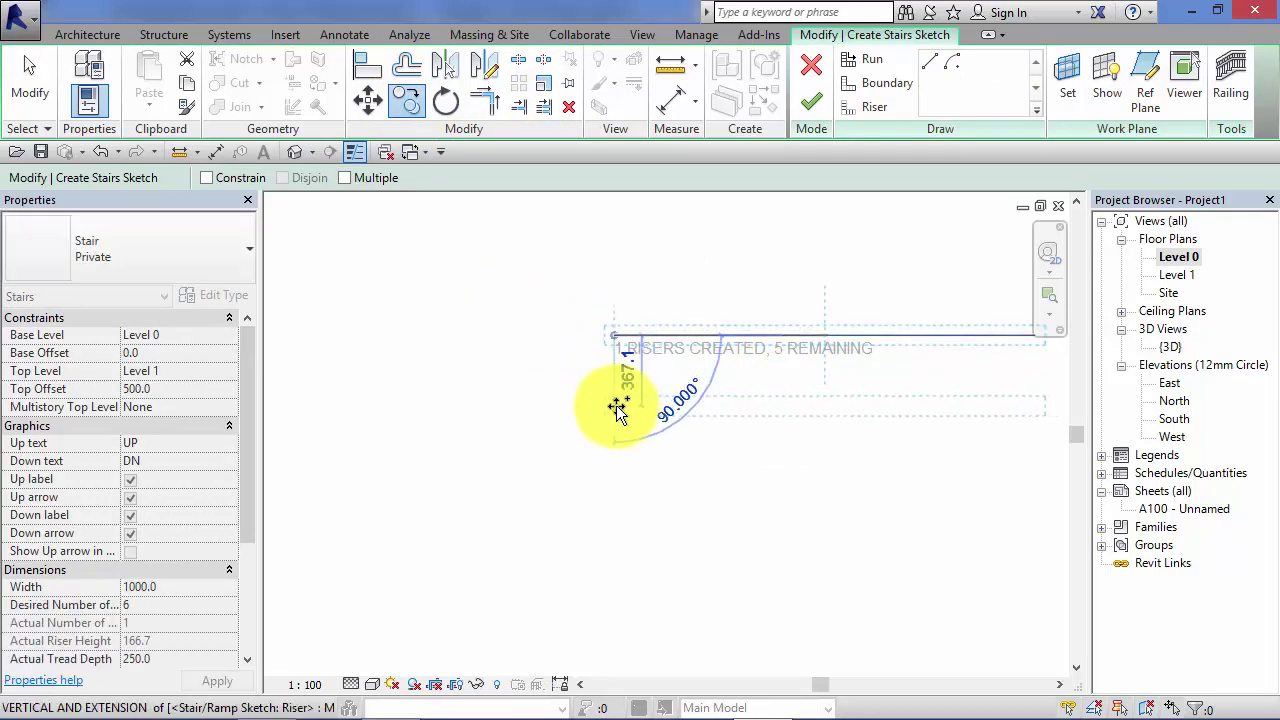
pyautogui.click(615, 410)
pyautogui.press('Escape')
pyautogui.scroll(-1, 563, 397)
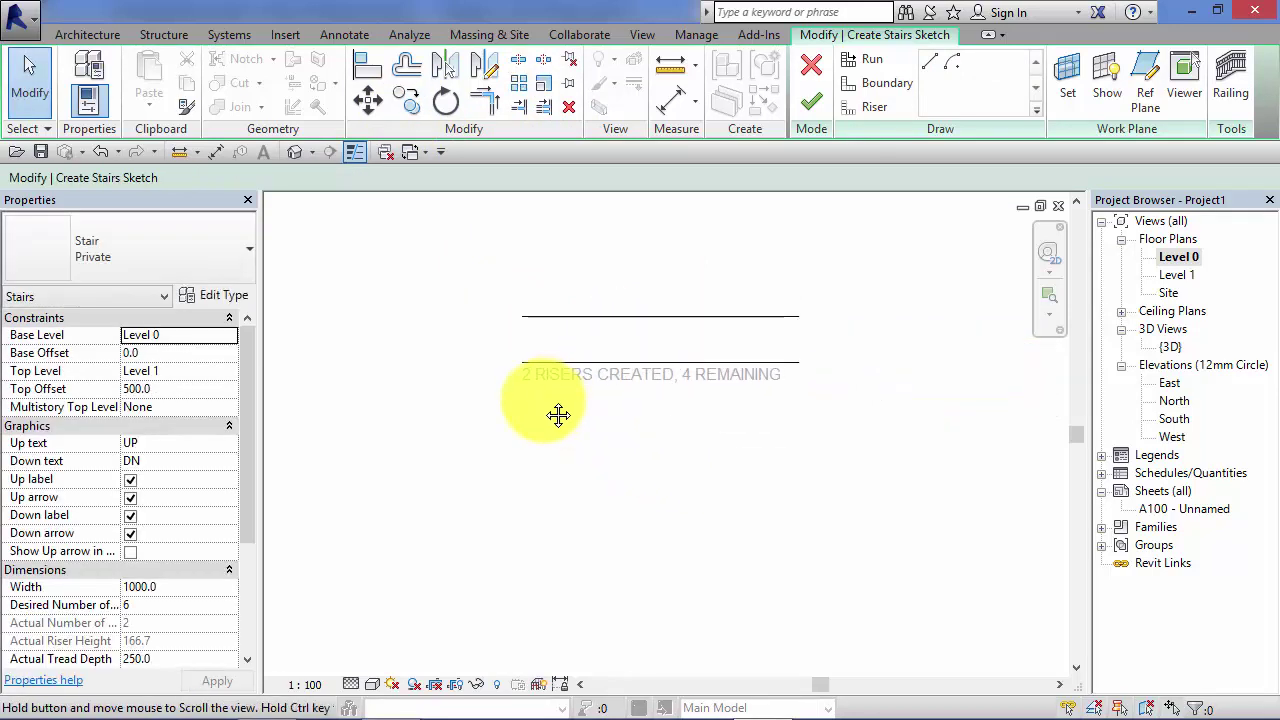
pyautogui.click(588, 370)
pyautogui.click(405, 100)
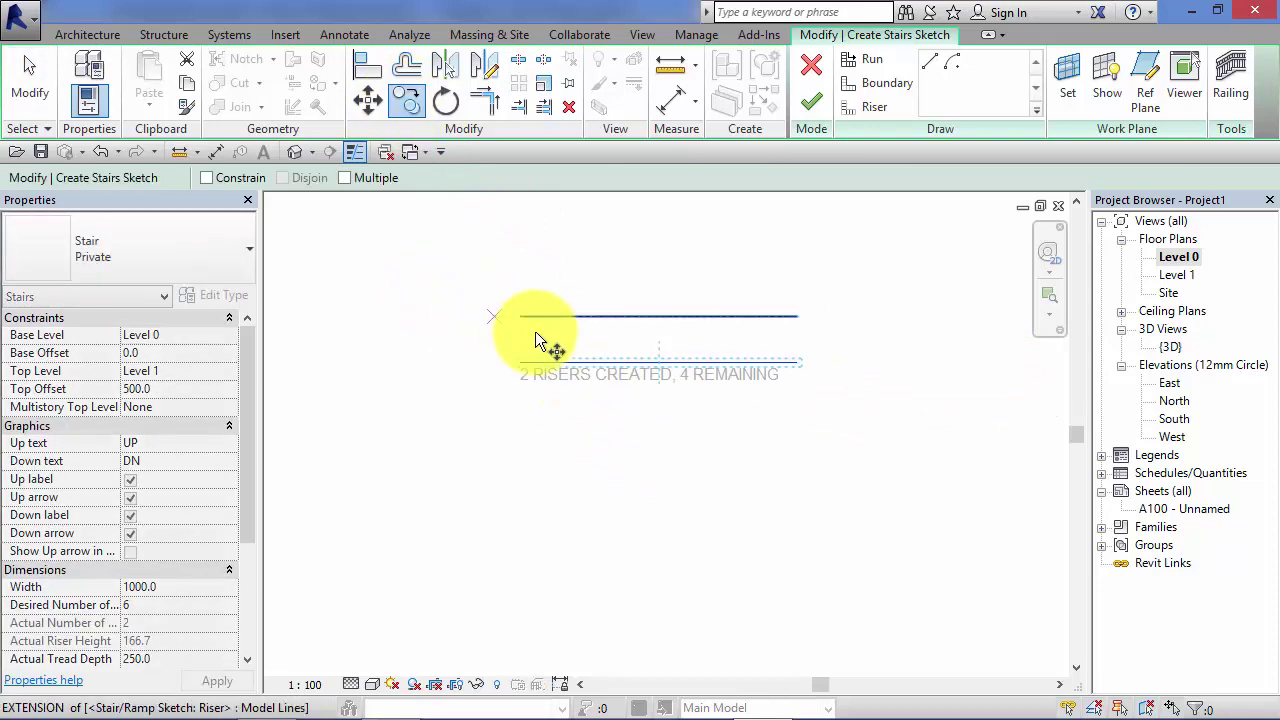
pyautogui.click(519, 314)
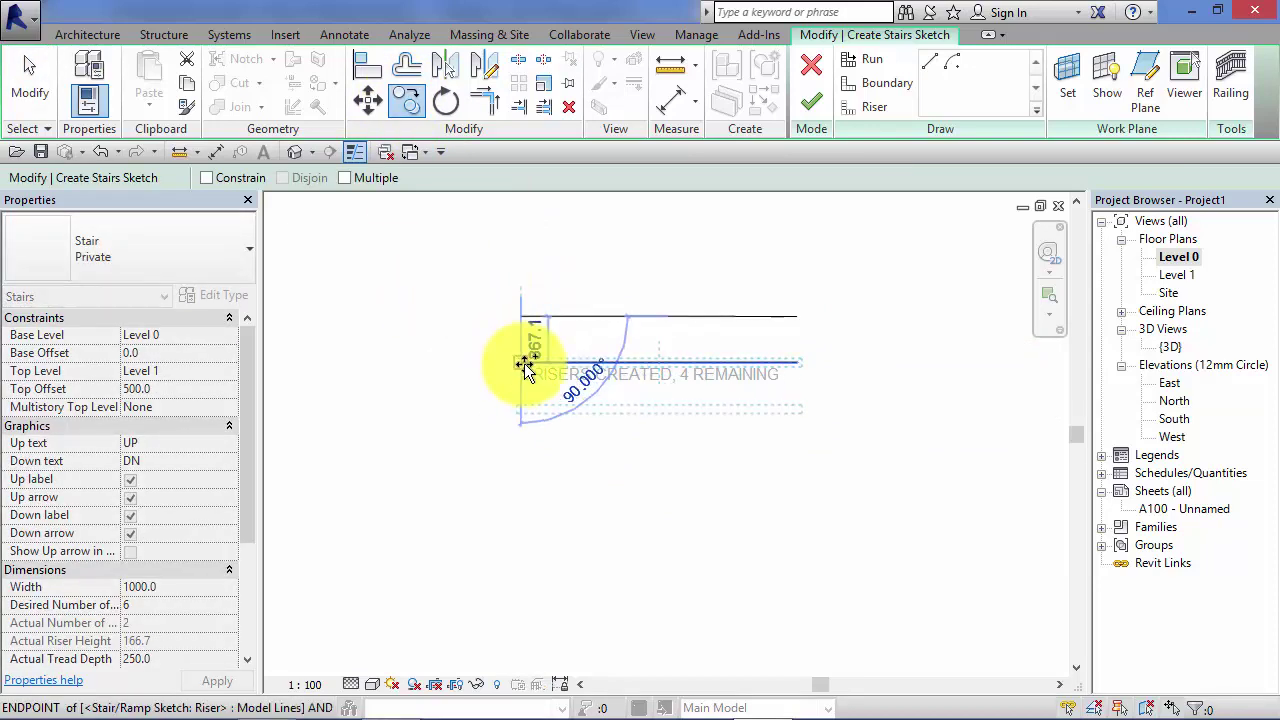
pyautogui.click(519, 363)
pyautogui.press('Escape')
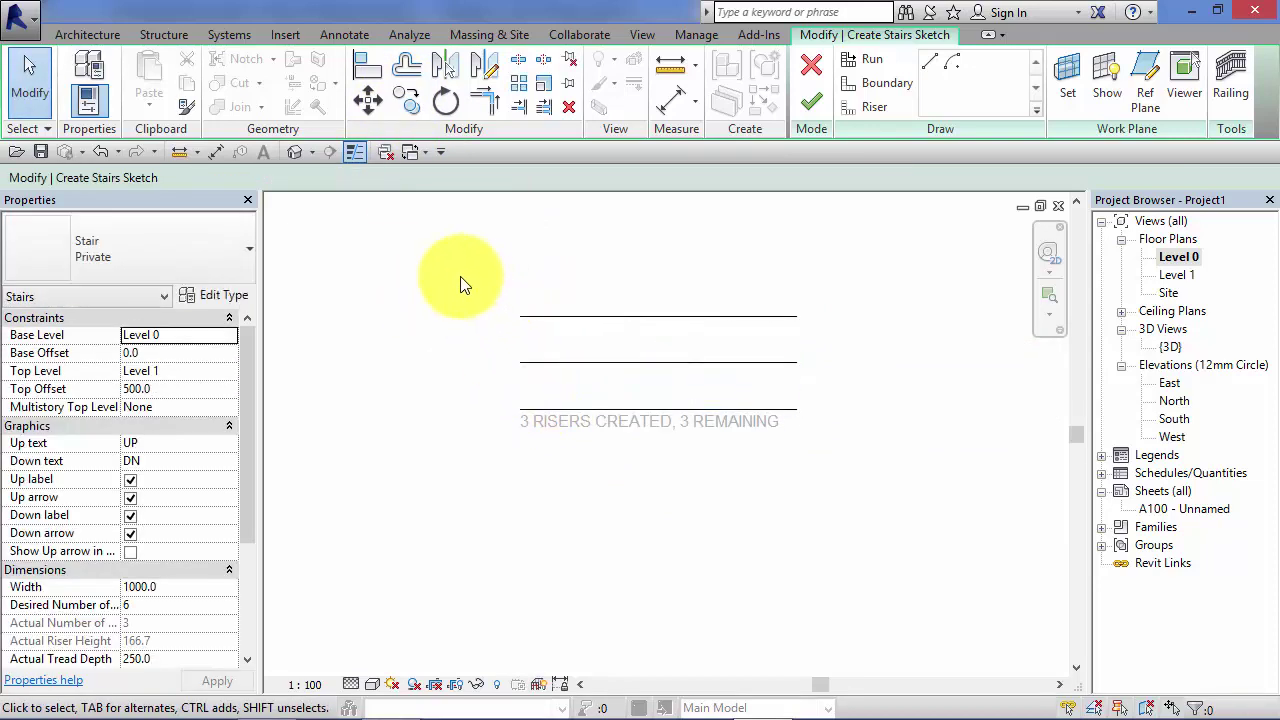
# Step: Copy all three risers further down to complete six risers
pyautogui.moveTo(755, 420); pyautogui.dragTo(851, 443)
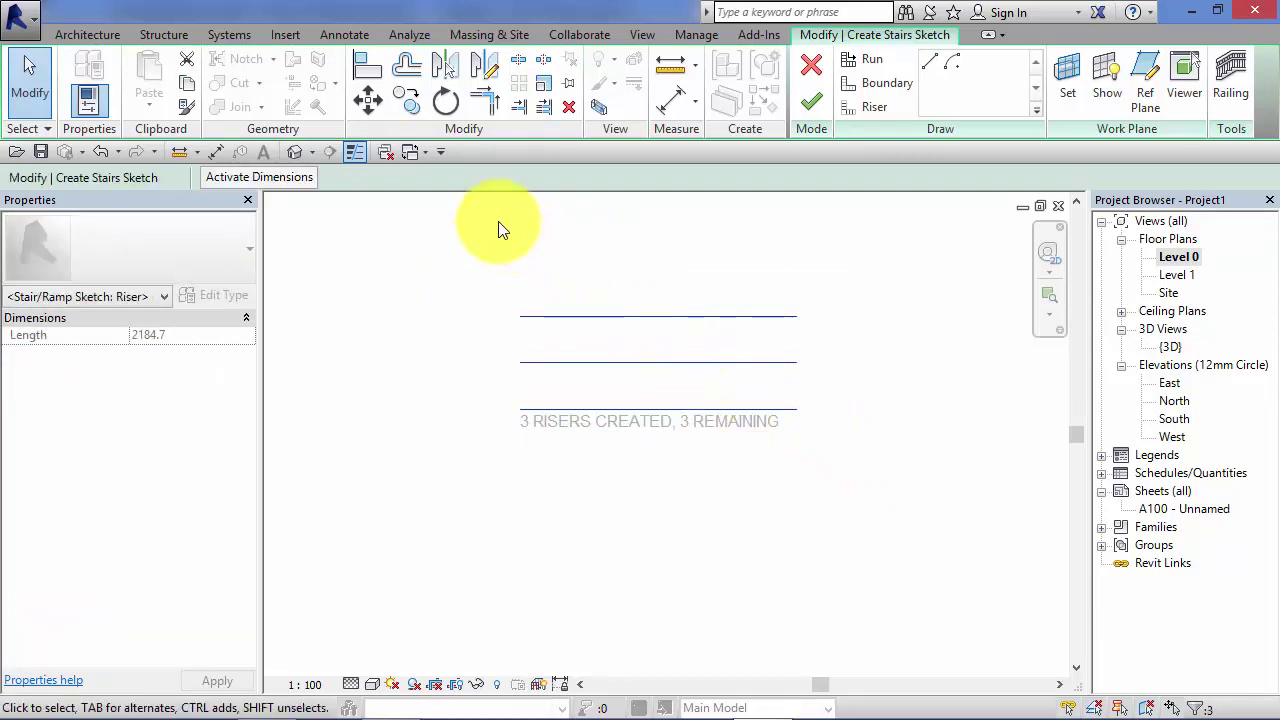
pyautogui.click(410, 104)
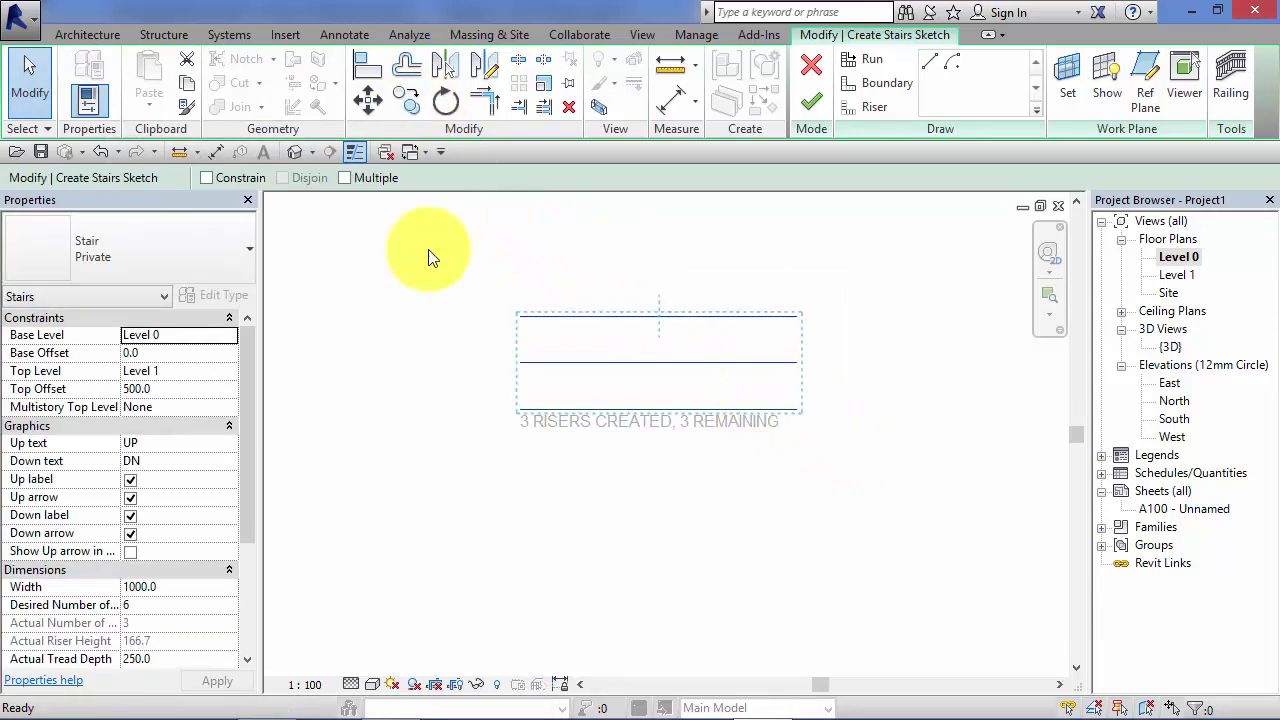
pyautogui.click(522, 317)
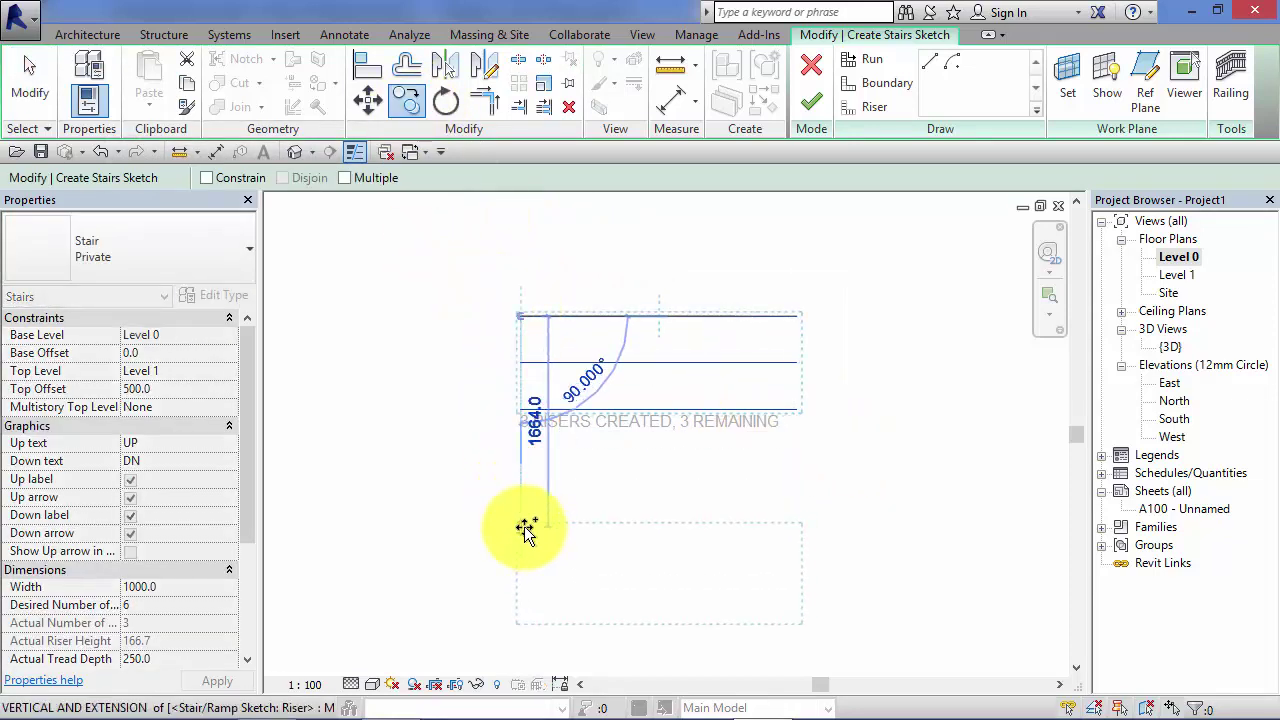
pyautogui.click(526, 530)
pyautogui.press('Escape')
pyautogui.scroll(-2, 860, 553)
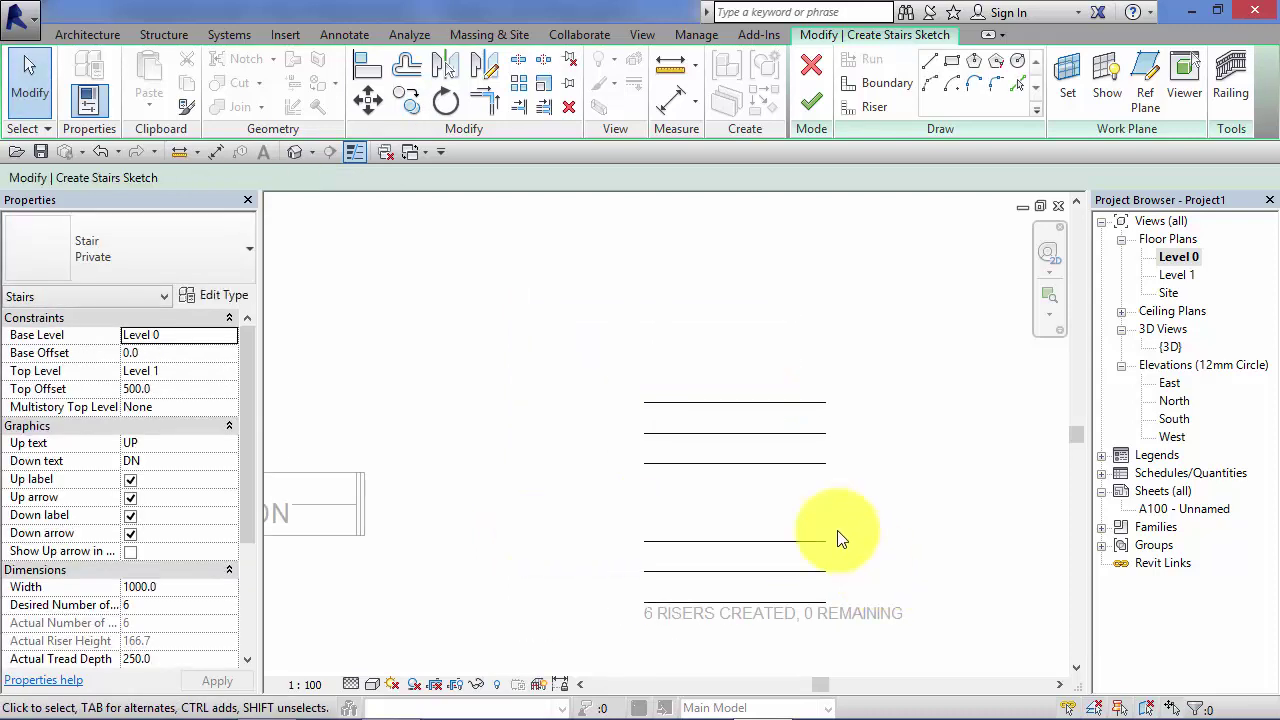
pyautogui.moveTo(843, 537)
pyautogui.mouseDown(button='middle')
pyautogui.moveTo(723, 503)
pyautogui.moveTo(789, 509)
pyautogui.mouseUp(button='middle')
pyautogui.scroll(2, 723, 514)
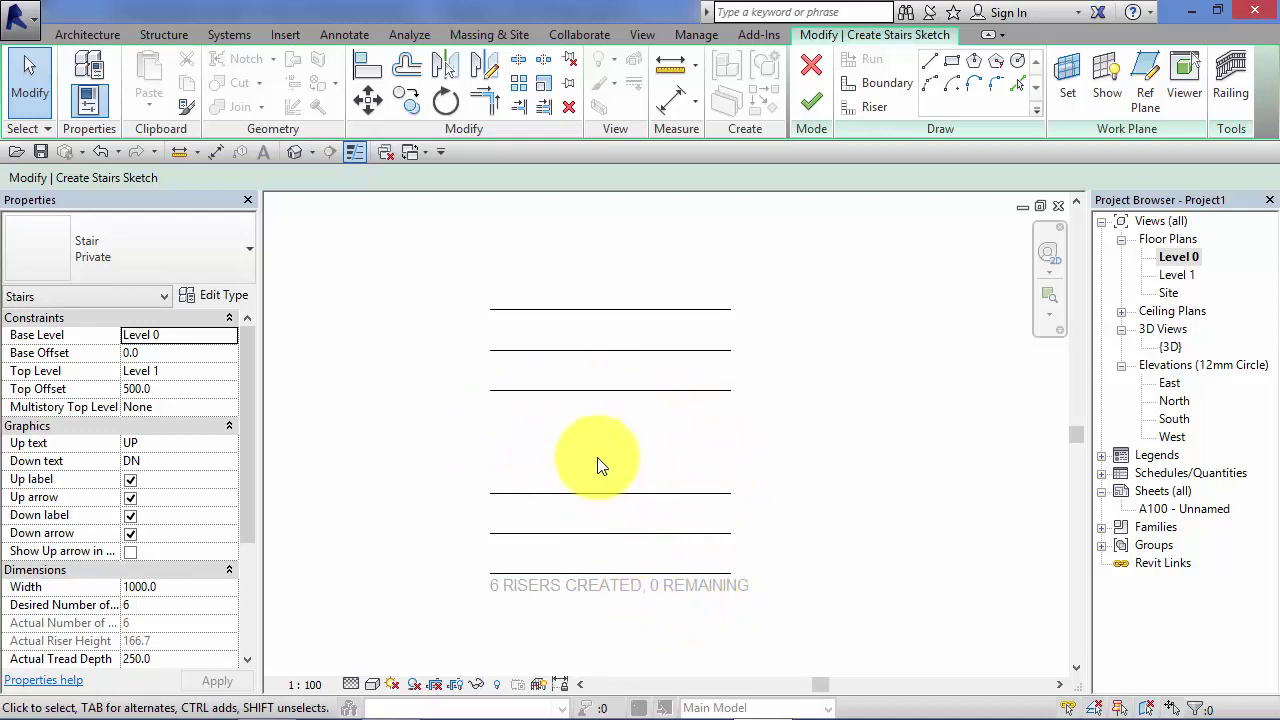
# Step: Draw left and right boundary lines from top to bottom riser, then finish the stair sketch
pyautogui.moveTo(616, 467); pyautogui.dragTo(631, 434, button='middle')
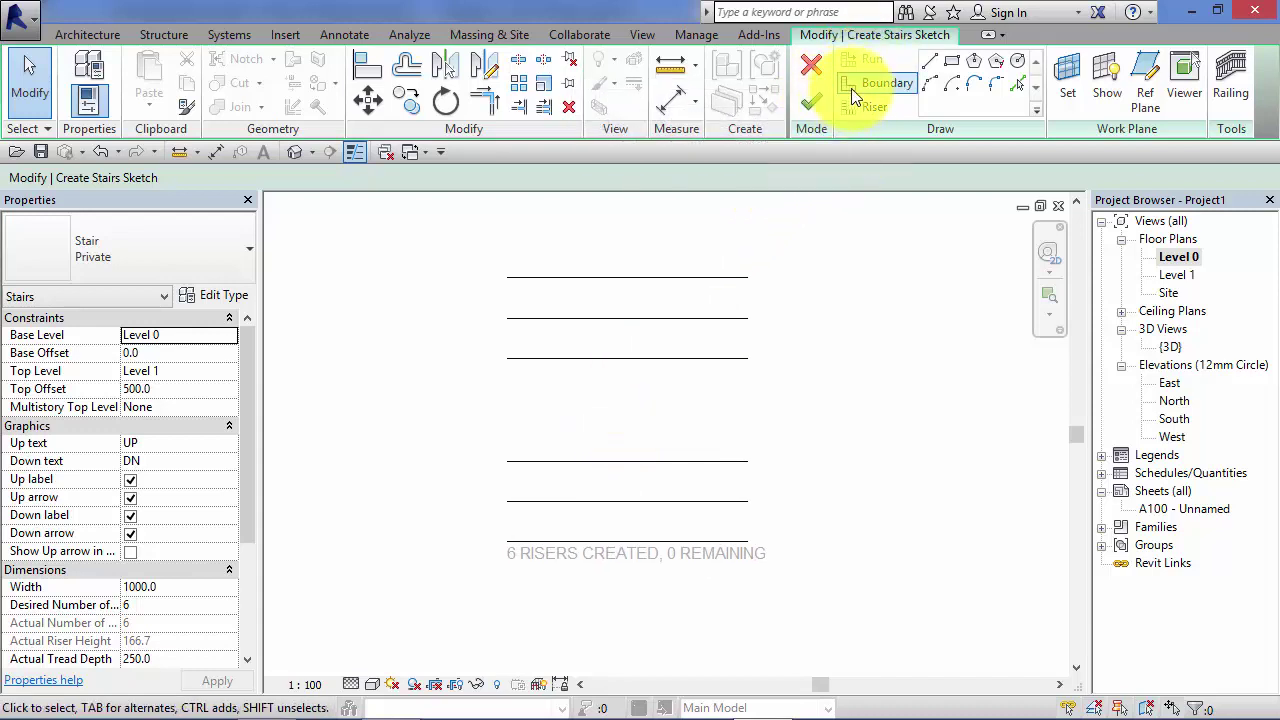
pyautogui.click(884, 82)
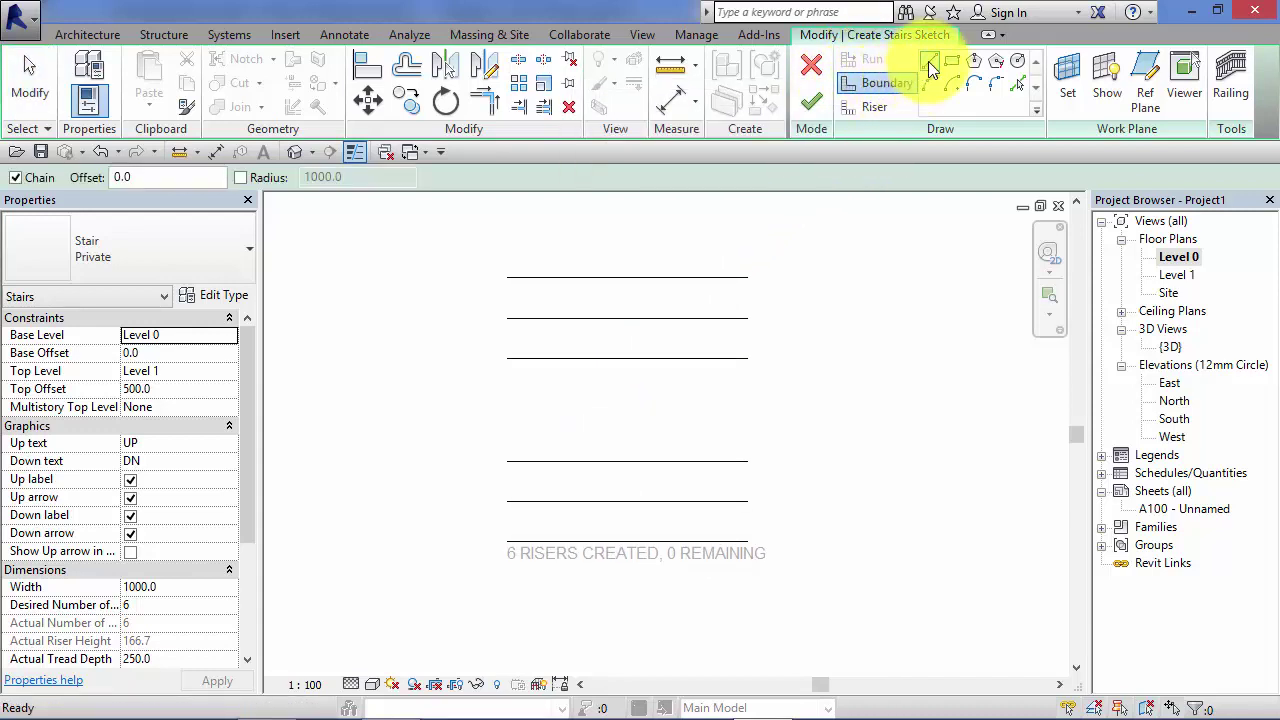
pyautogui.click(929, 63)
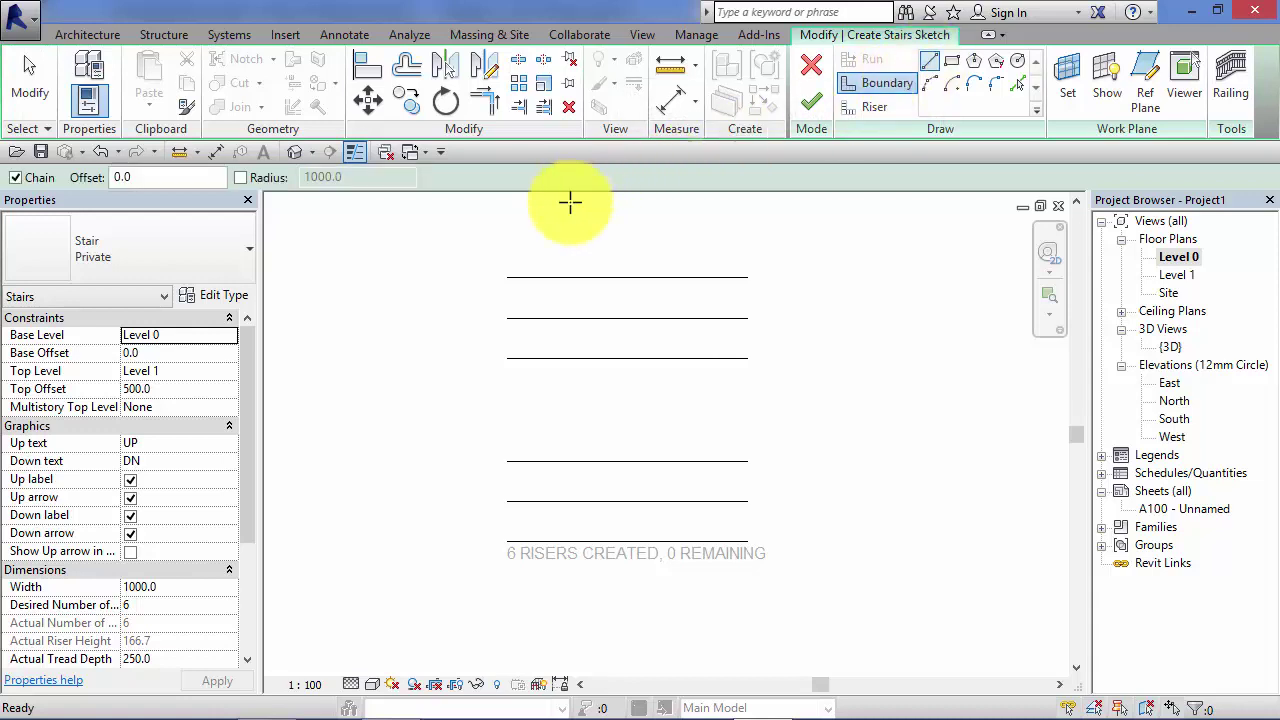
pyautogui.click(507, 276)
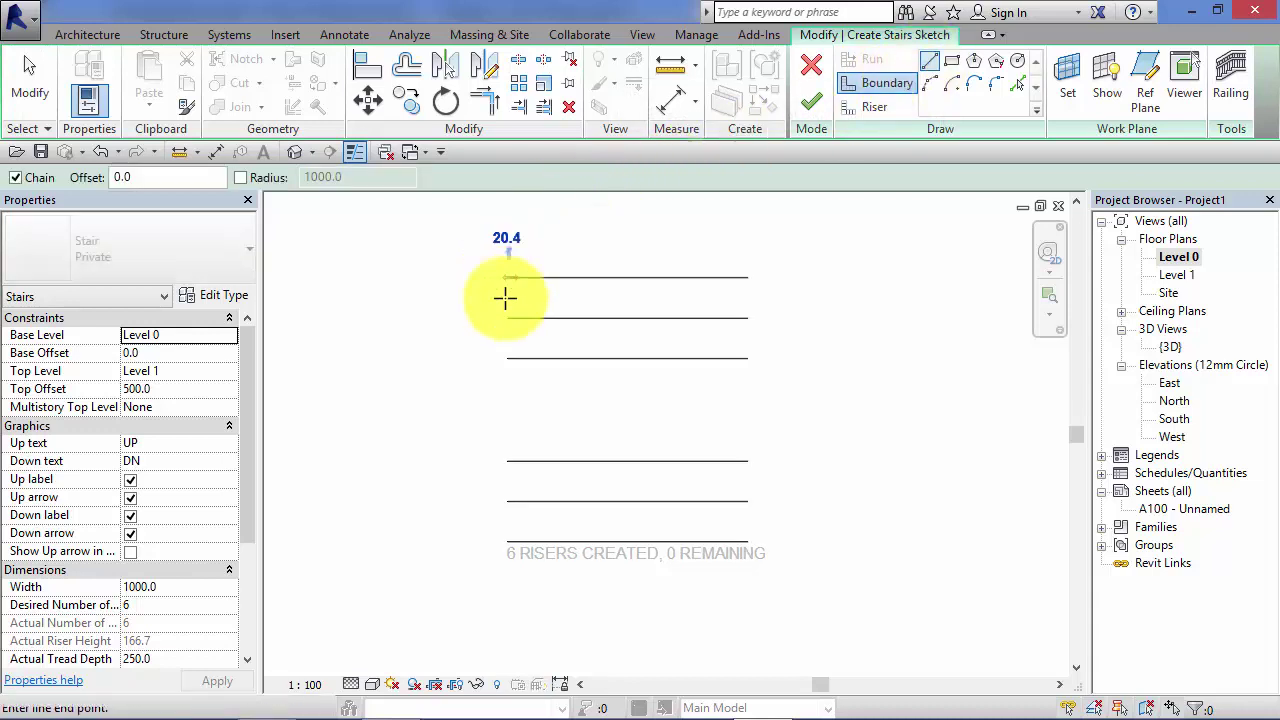
pyautogui.click(505, 541)
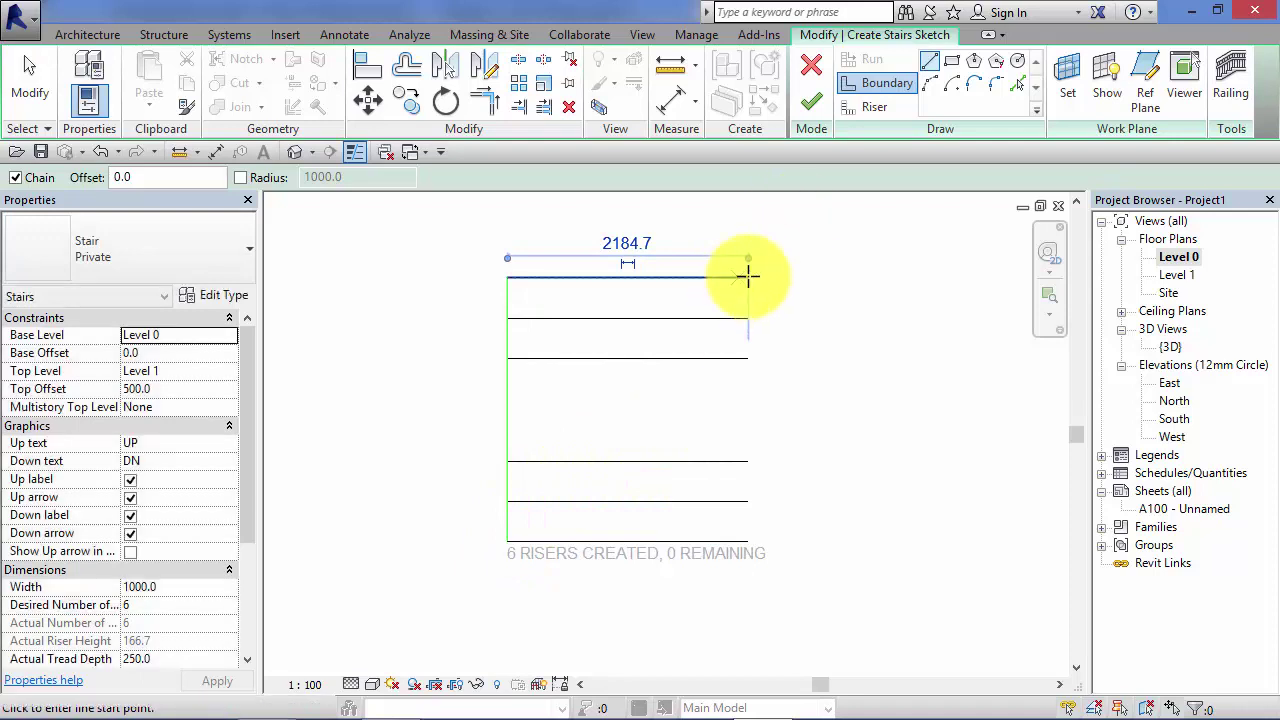
pyautogui.click(748, 276)
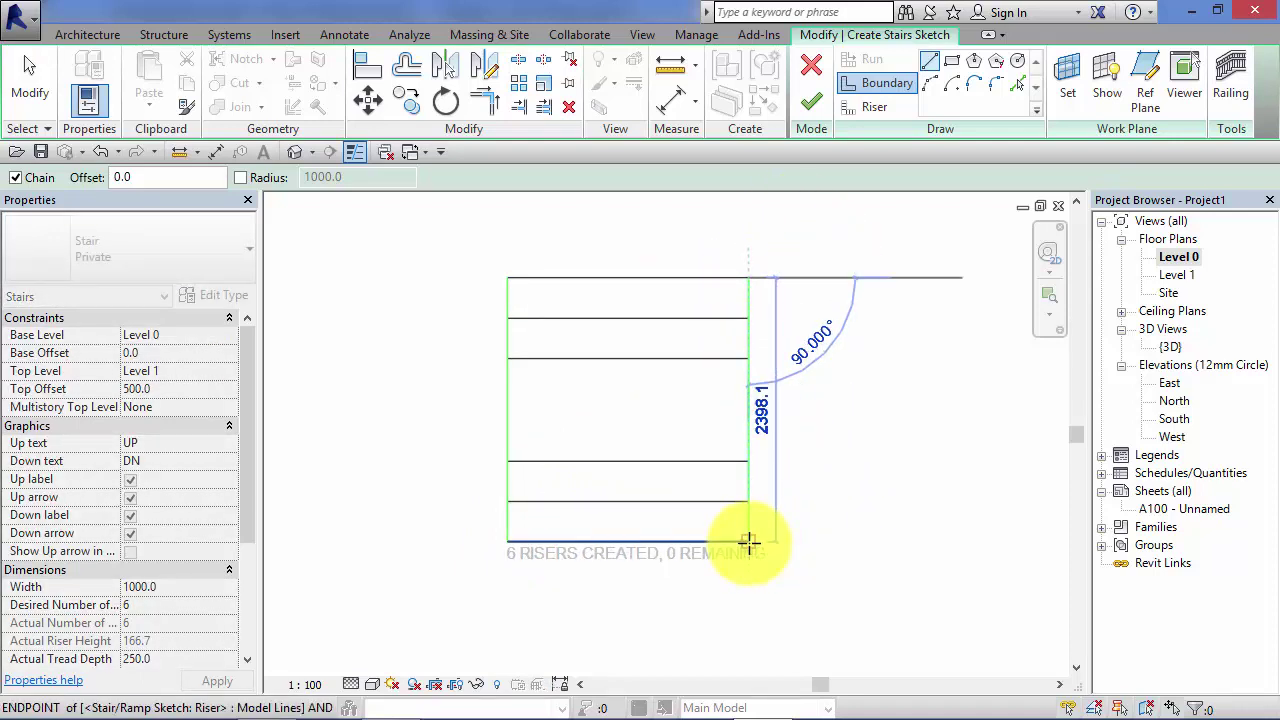
pyautogui.click(748, 541)
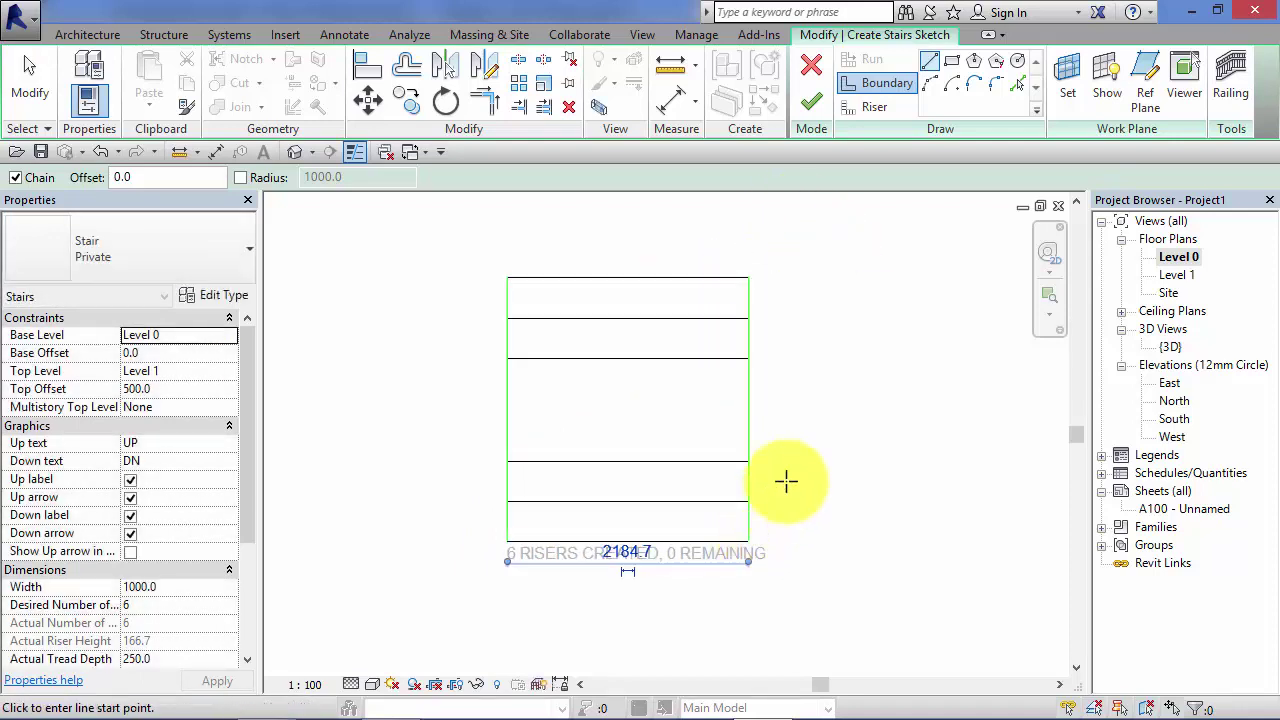
pyautogui.click(812, 104)
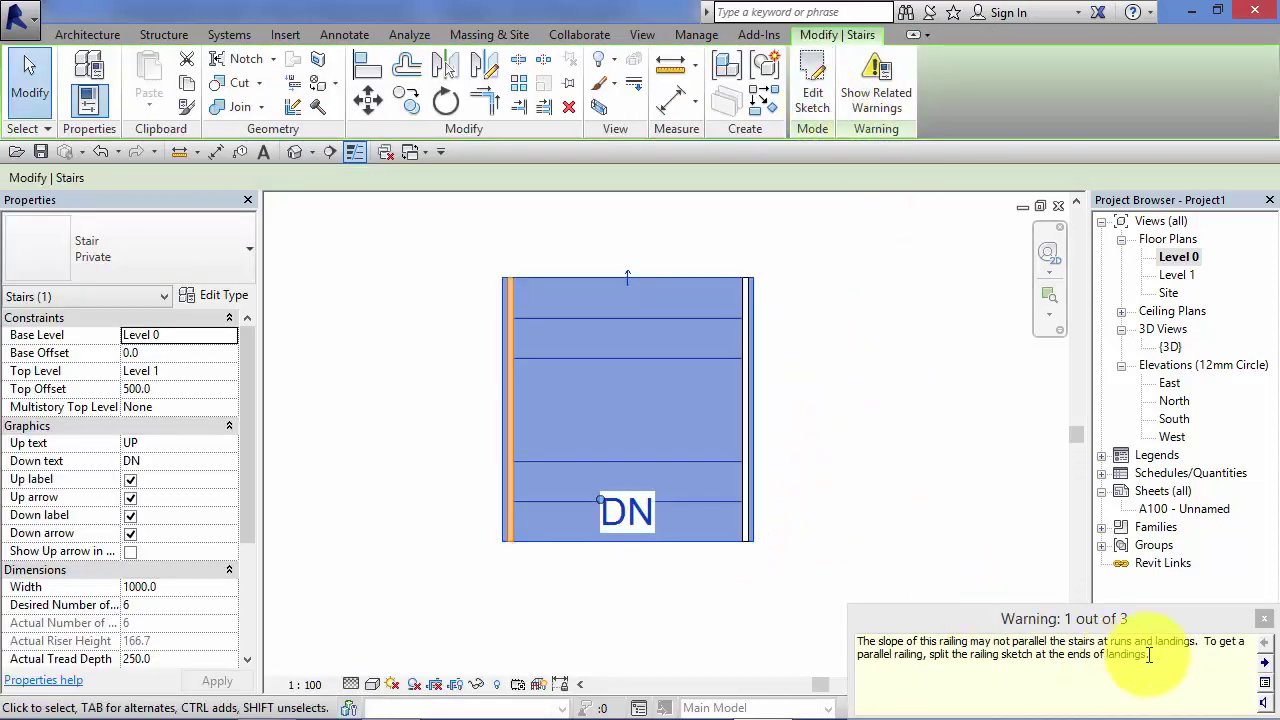
# Step: Dismiss the railing slope warning and orbit the six-riser stair in the {3D} view
pyautogui.click(1263, 620)
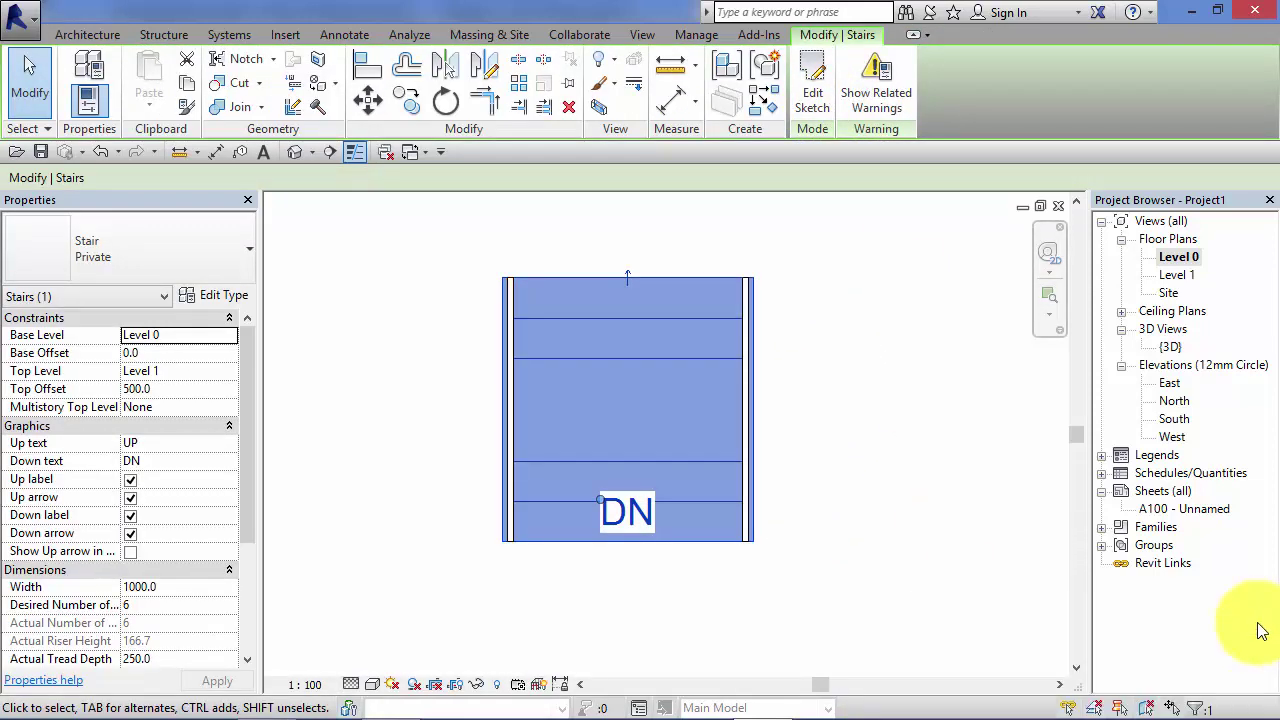
pyautogui.doubleClick(1170, 346)
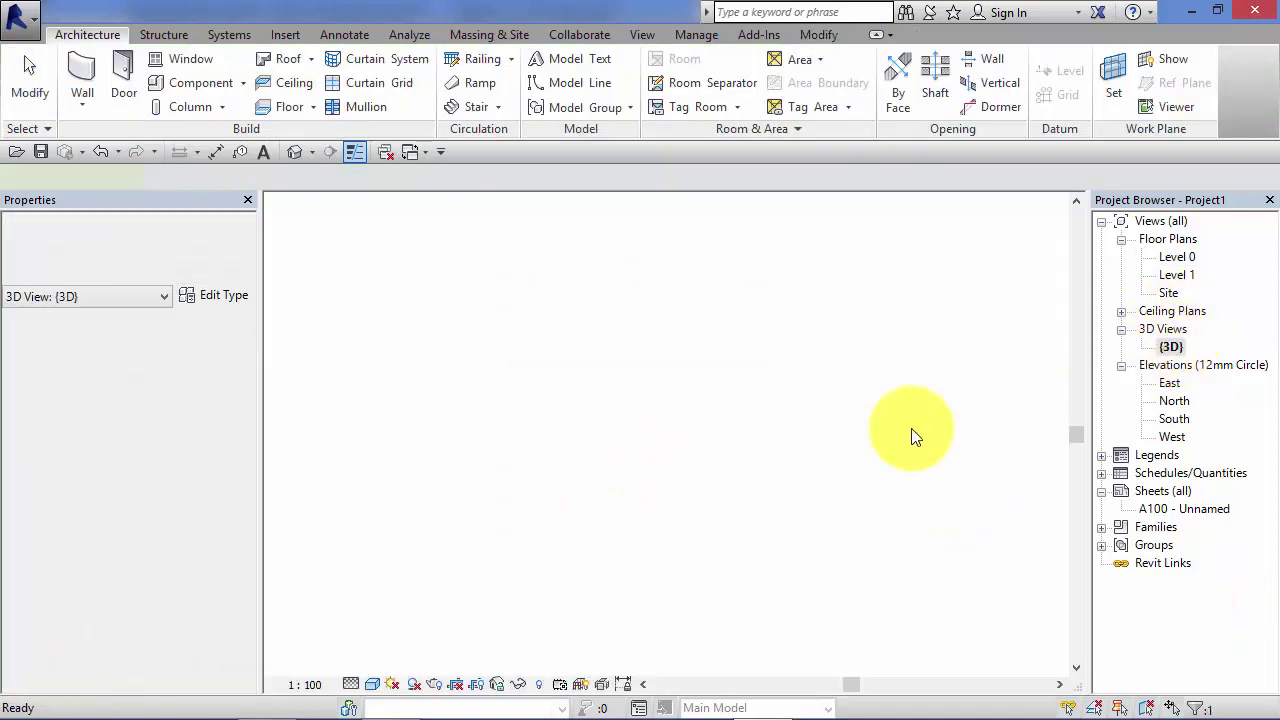
pyautogui.click(914, 463)
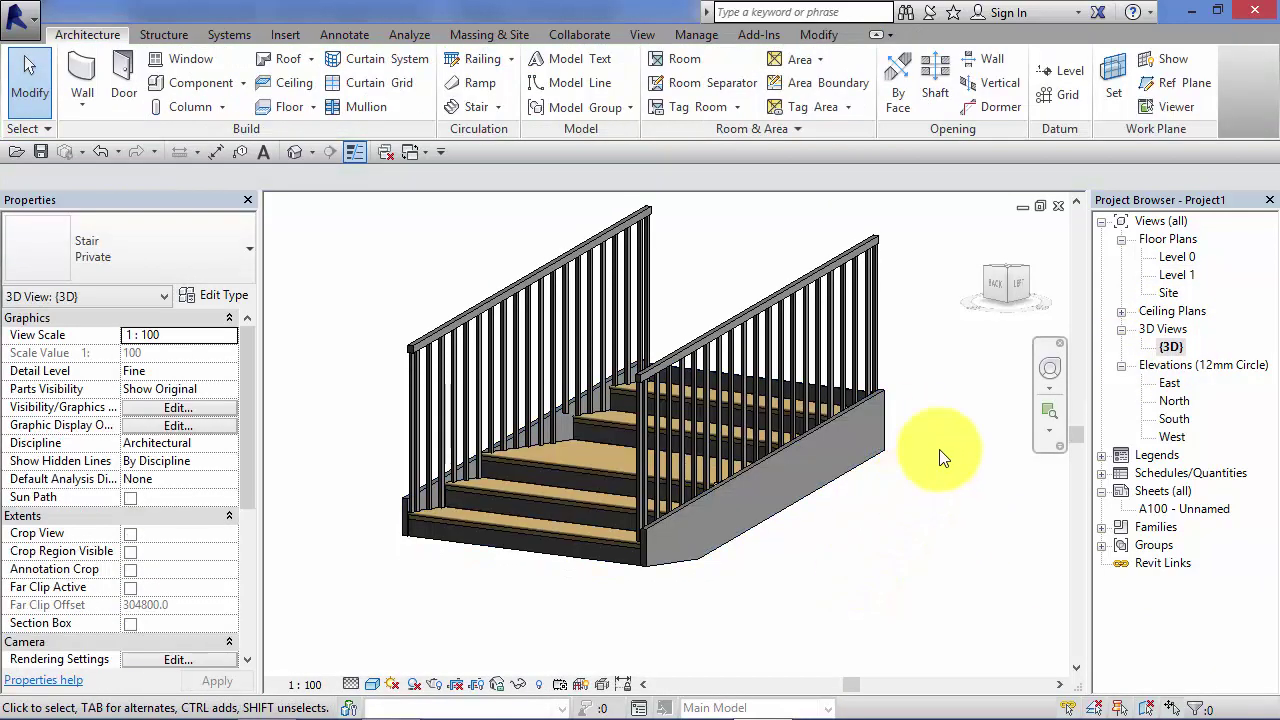
pyautogui.click(1052, 370)
pyautogui.moveTo(973, 444)
pyautogui.mouseDown()
pyautogui.moveTo(994, 450)
pyautogui.moveTo(982, 455)
pyautogui.mouseUp()
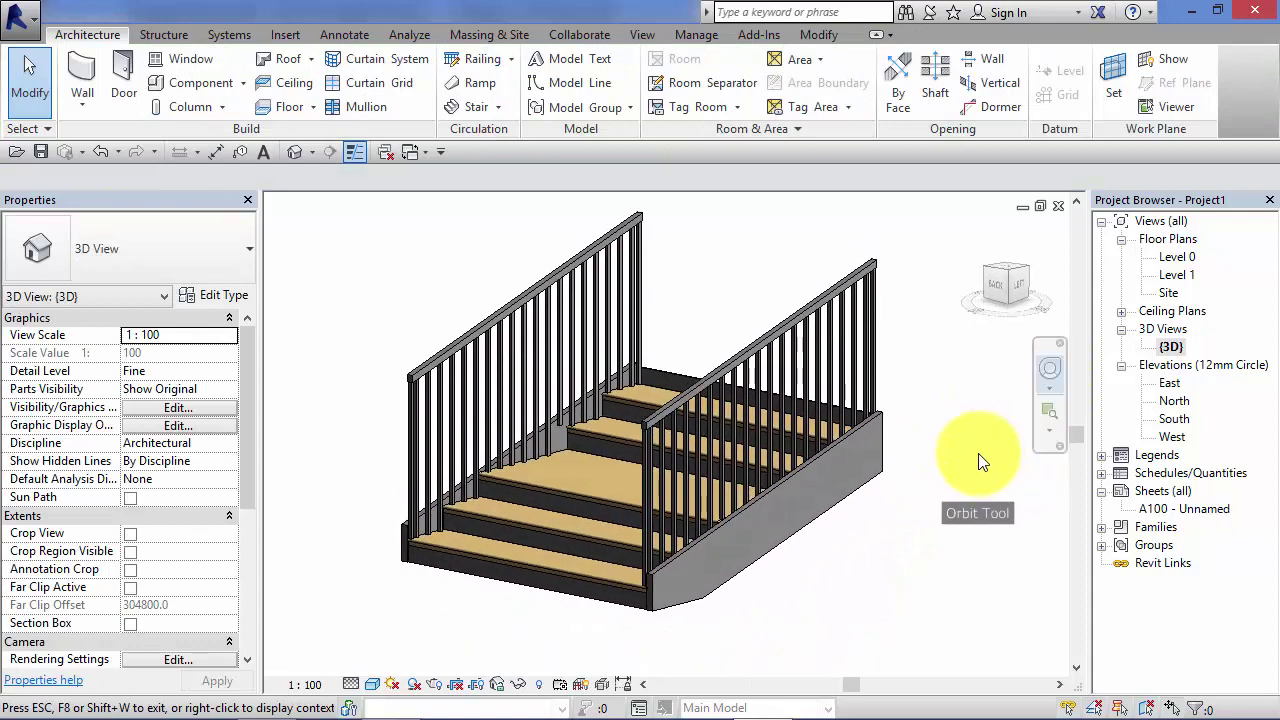
pyautogui.moveTo(850, 536); pyautogui.dragTo(920, 517)
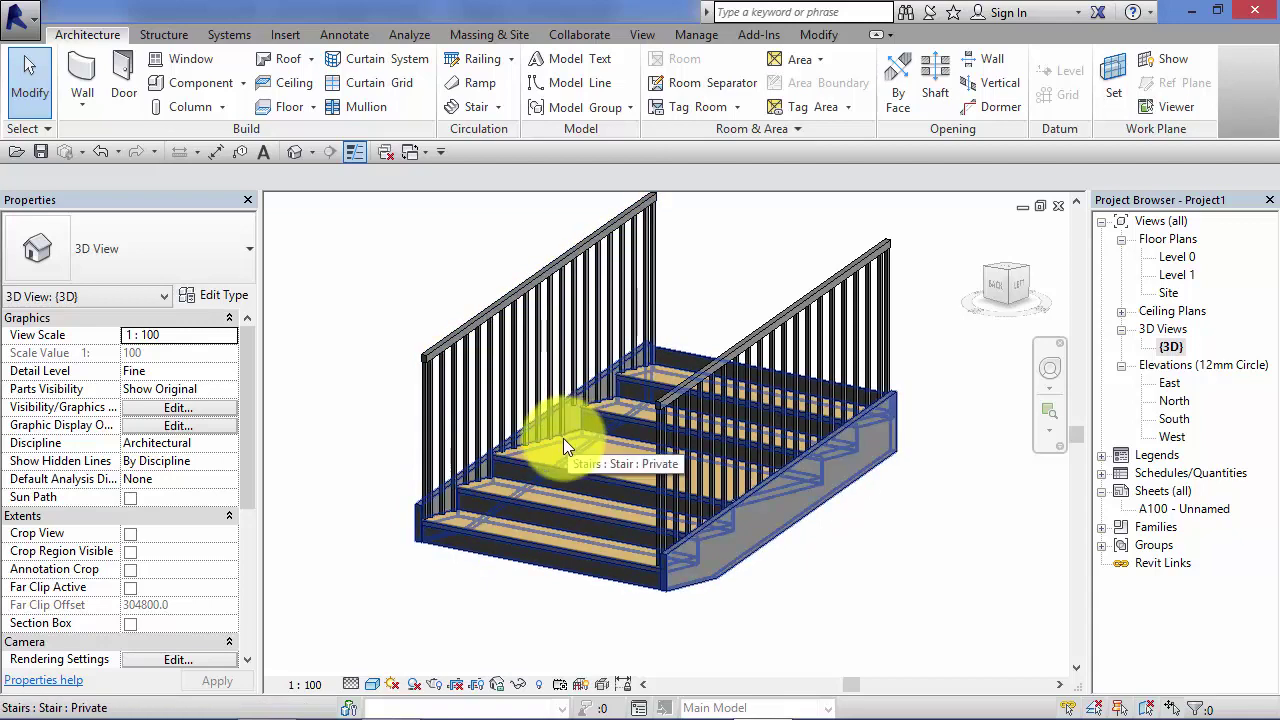
# Step: On the Level 0 plan, select the stair and open its sketch for editing
pyautogui.doubleClick(1178, 257)
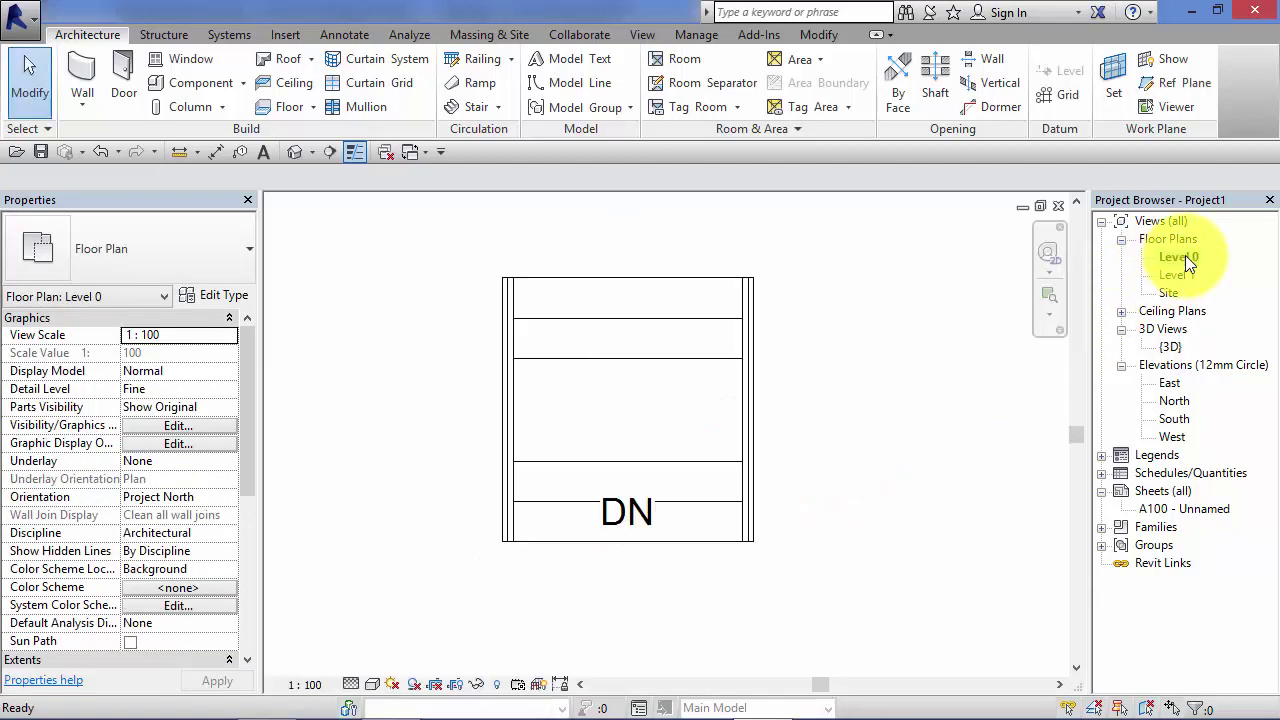
pyautogui.scroll(-3, 790, 495)
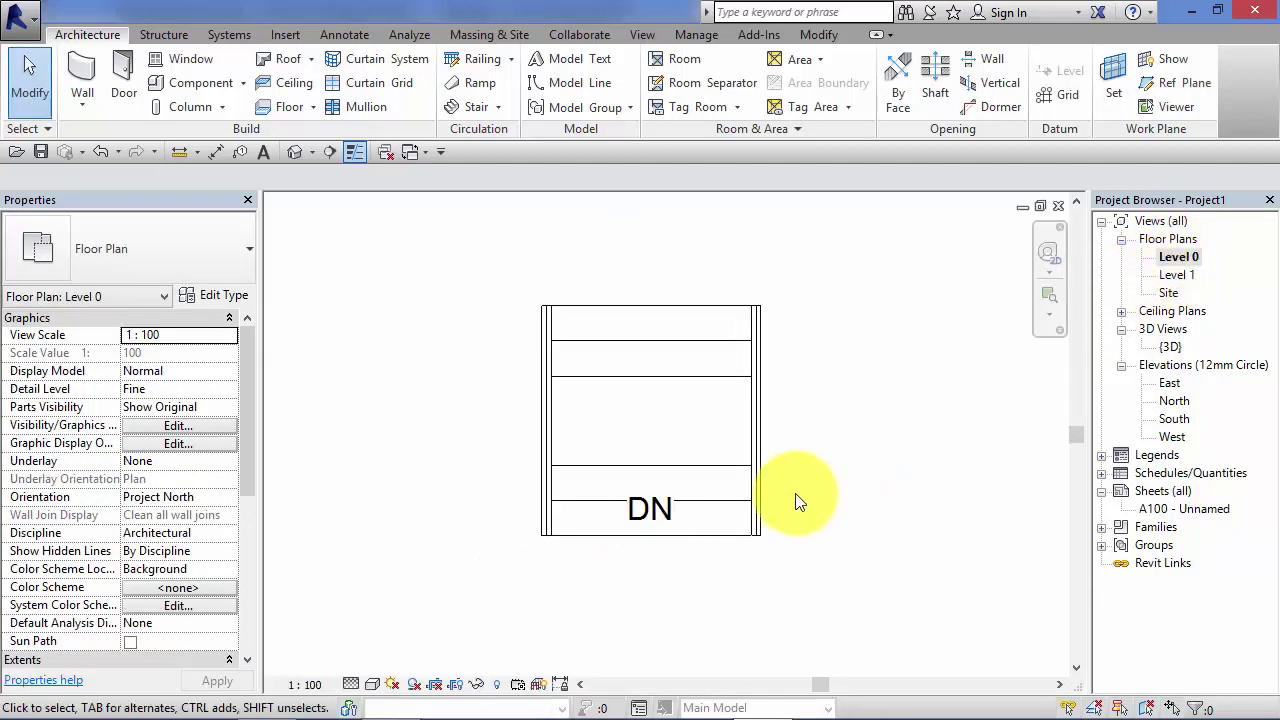
pyautogui.click(729, 476)
pyautogui.moveTo(846, 486); pyautogui.dragTo(800, 450, button='middle')
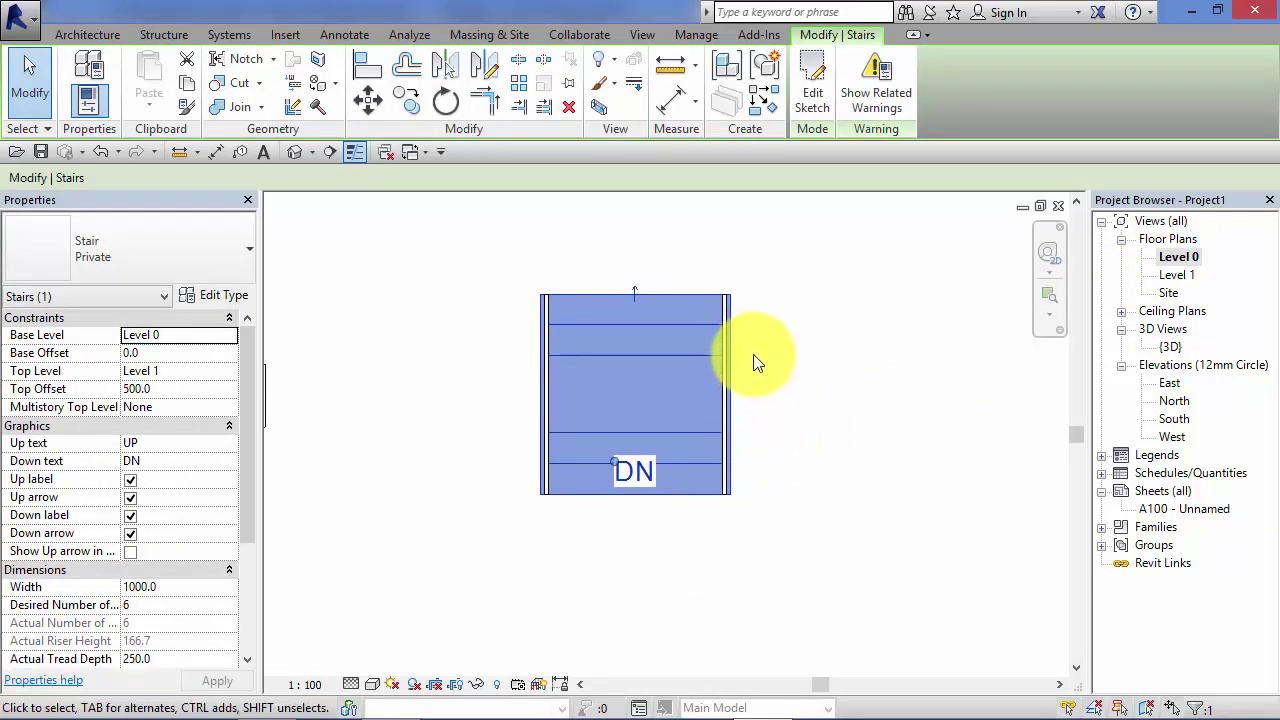
pyautogui.click(812, 97)
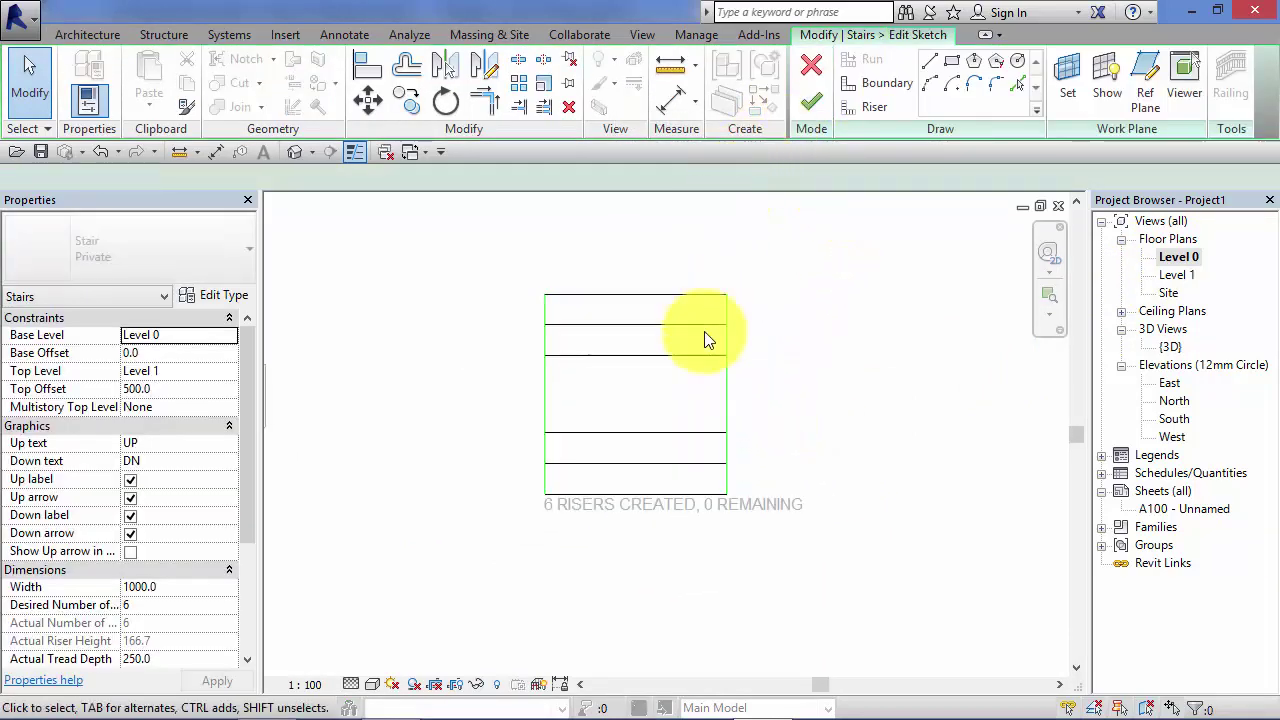
# Step: Delete the right and left side boundary lines
pyautogui.scroll(3, 738, 395)
pyautogui.click(746, 398)
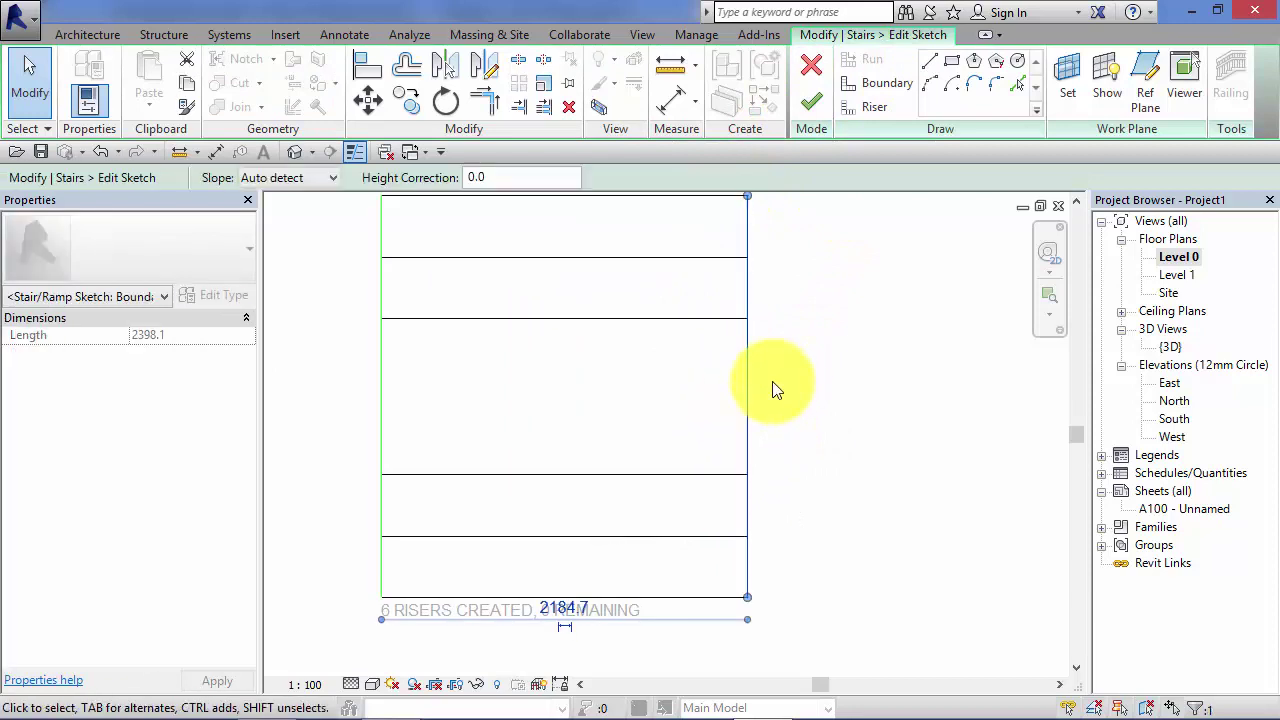
pyautogui.press('Delete')
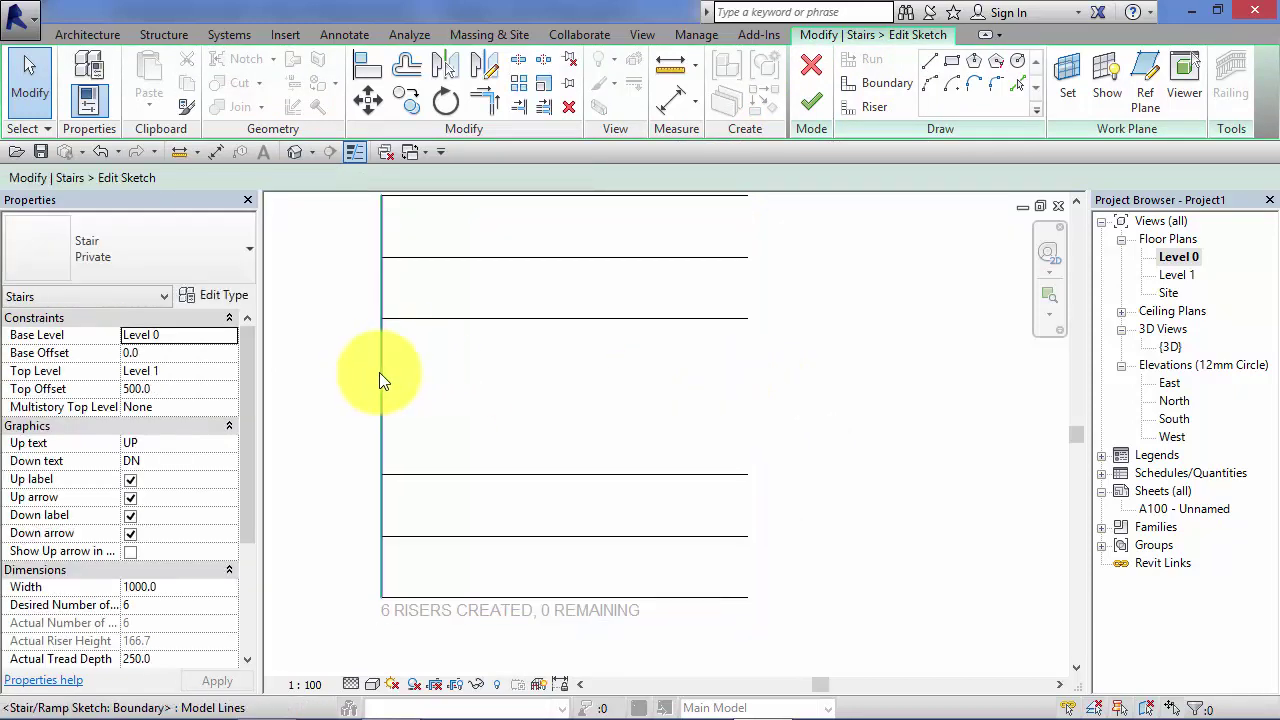
pyautogui.click(381, 376)
pyautogui.press('Delete')
pyautogui.scroll(-2, 810, 508)
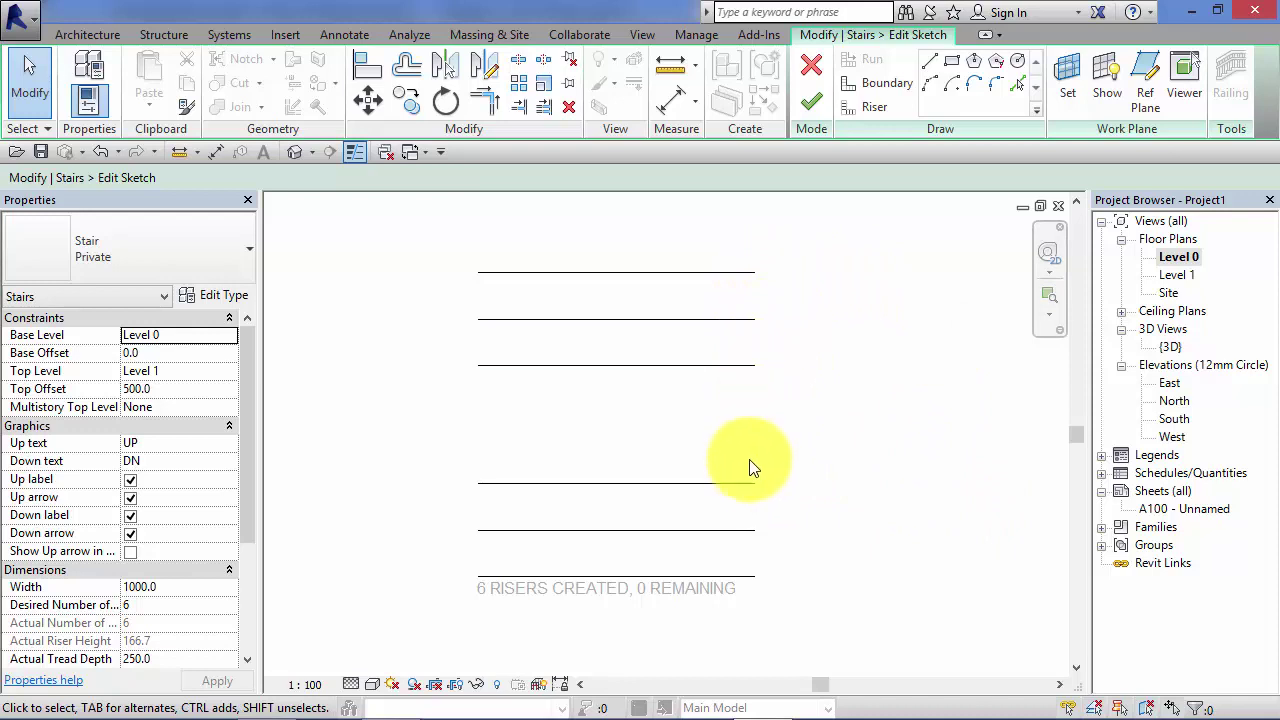
# Step: Draw left and right boundary lines from the top riser down to the third riser
pyautogui.click(882, 89)
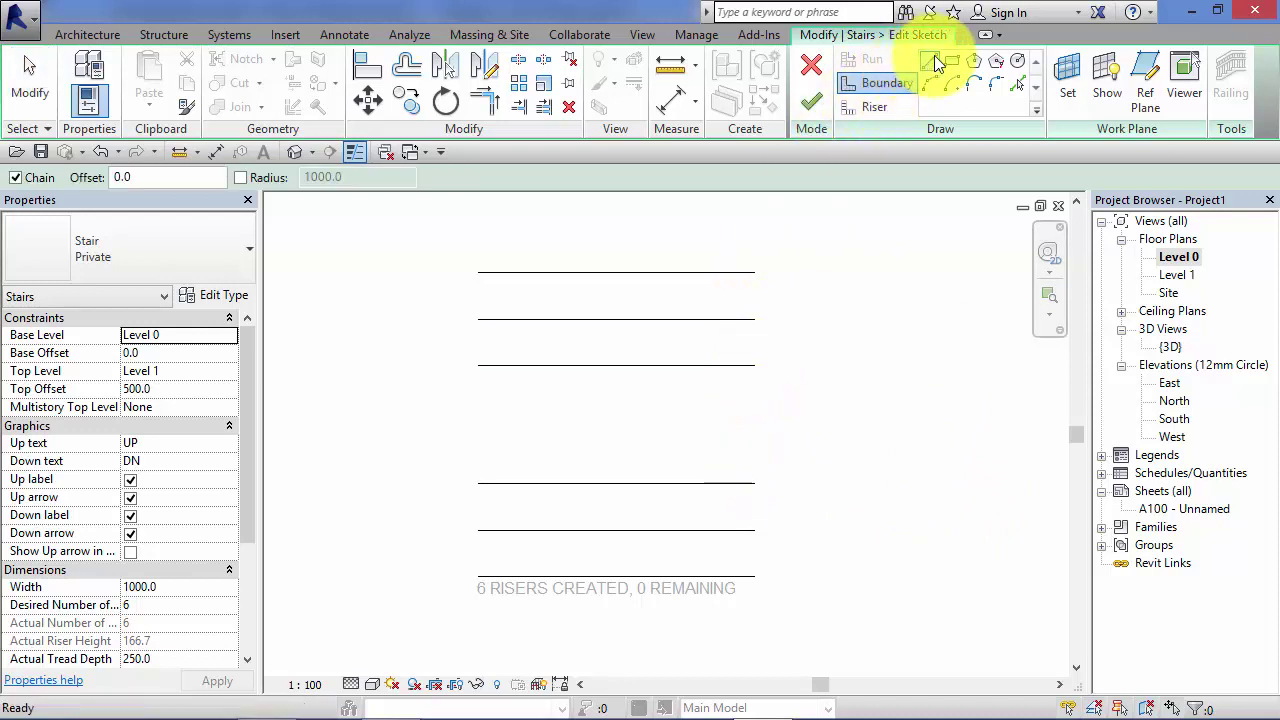
pyautogui.click(476, 272)
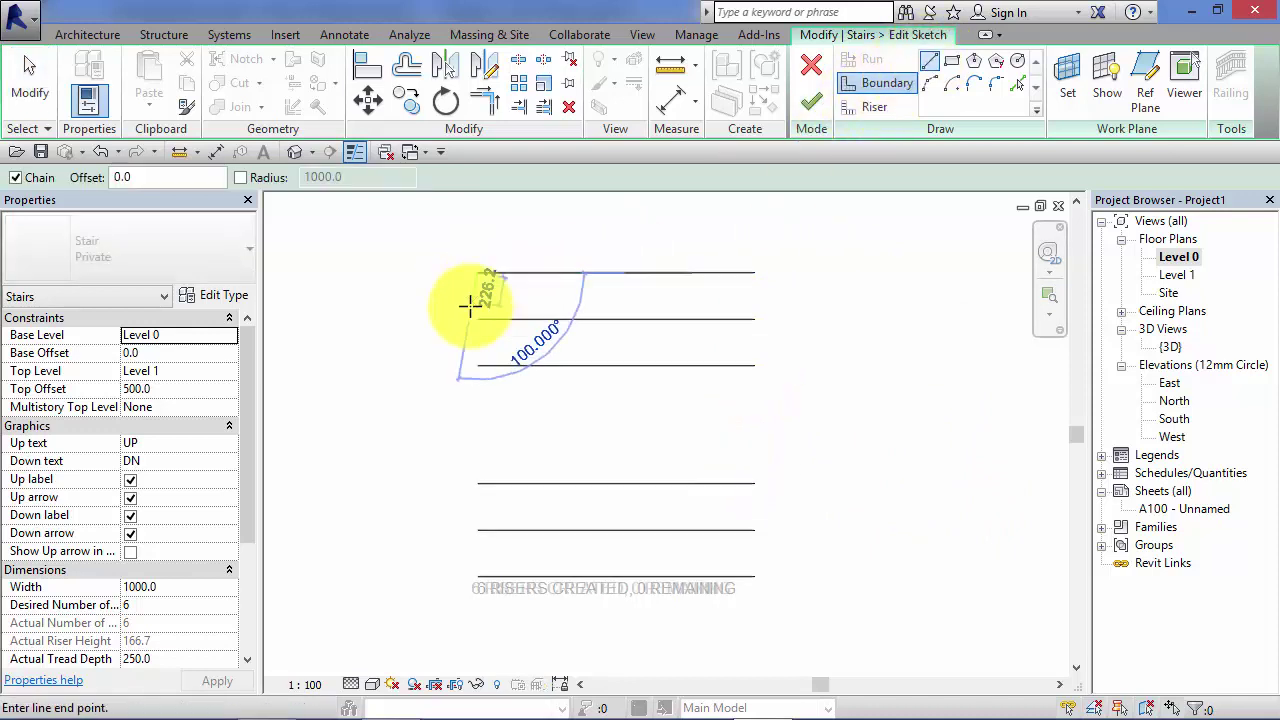
pyautogui.click(475, 365)
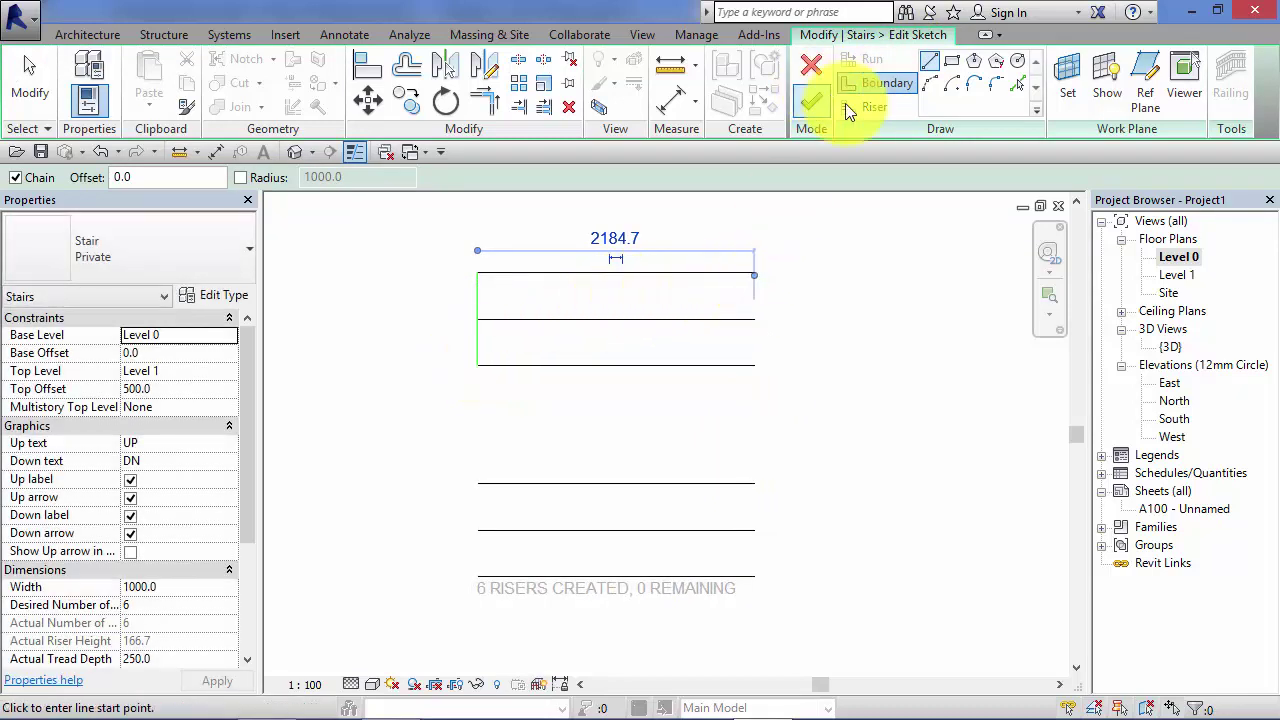
pyautogui.click(930, 61)
pyautogui.click(753, 272)
pyautogui.click(754, 365)
# Step: Add left and right boundary segments from the third to the fourth riser
pyautogui.click(857, 91)
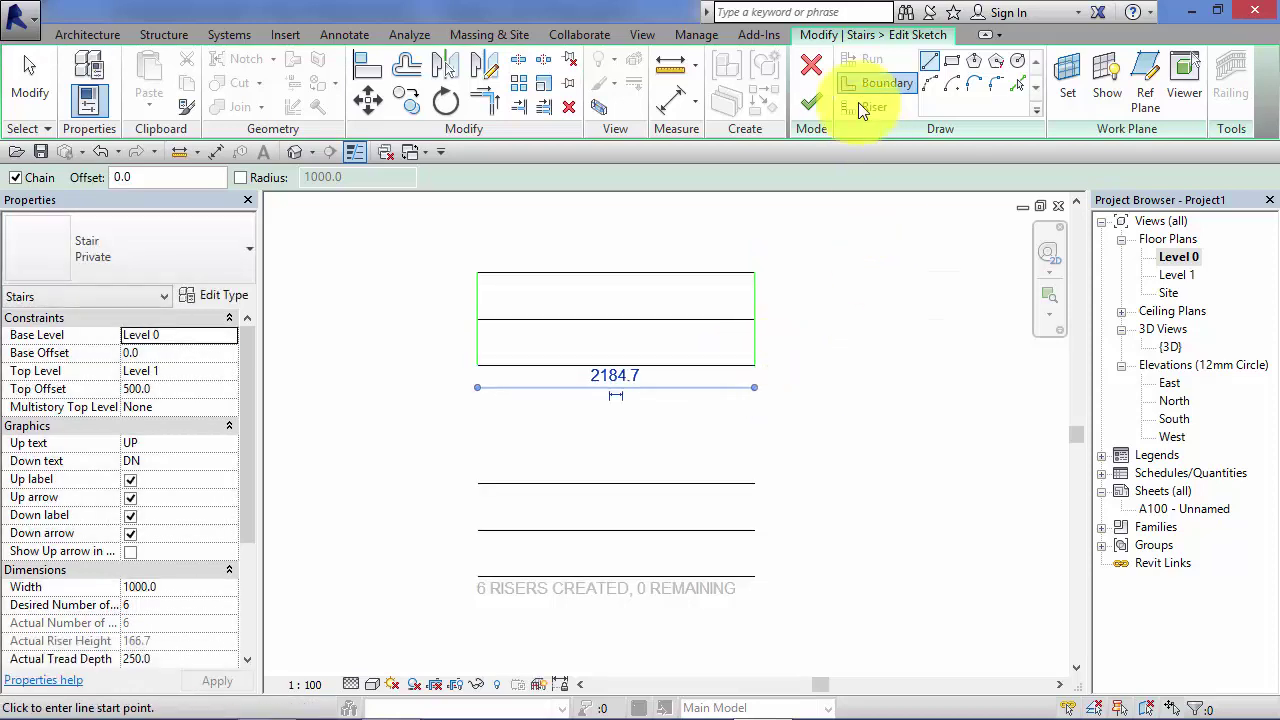
pyautogui.click(930, 63)
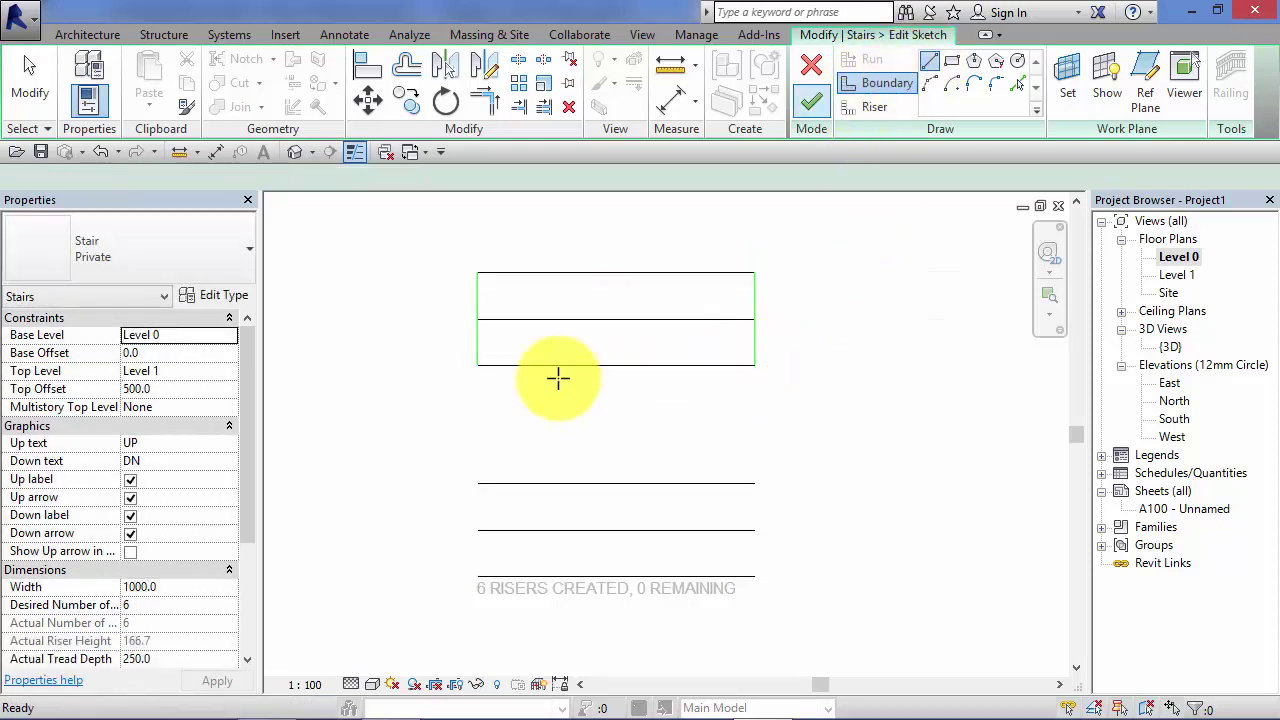
pyautogui.click(477, 366)
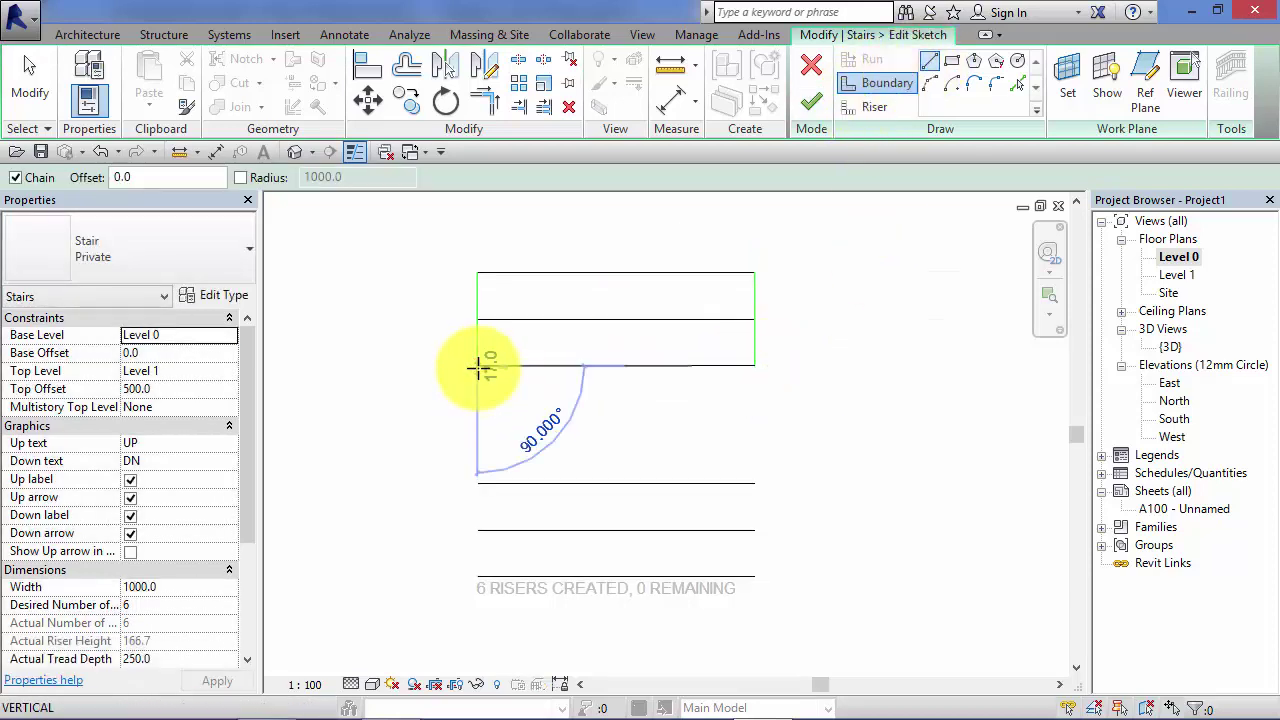
pyautogui.click(477, 482)
pyautogui.press('Escape')
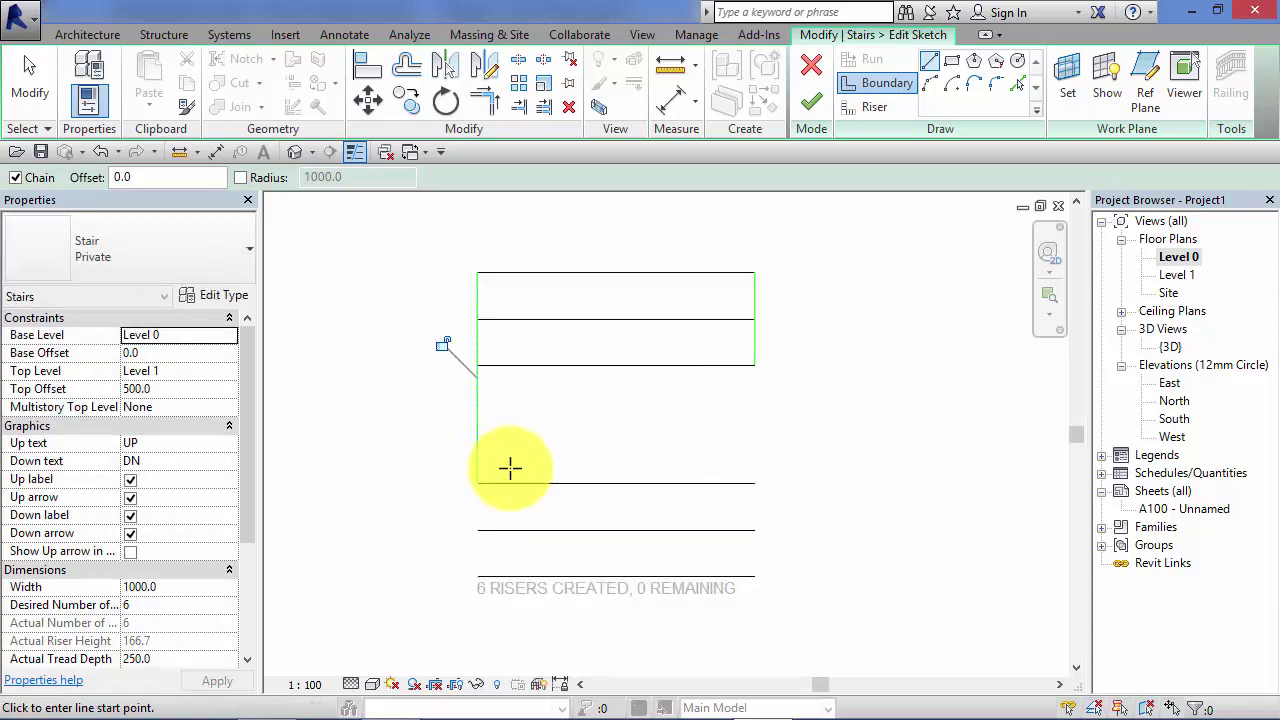
pyautogui.click(754, 366)
pyautogui.click(754, 482)
pyautogui.press('Escape')
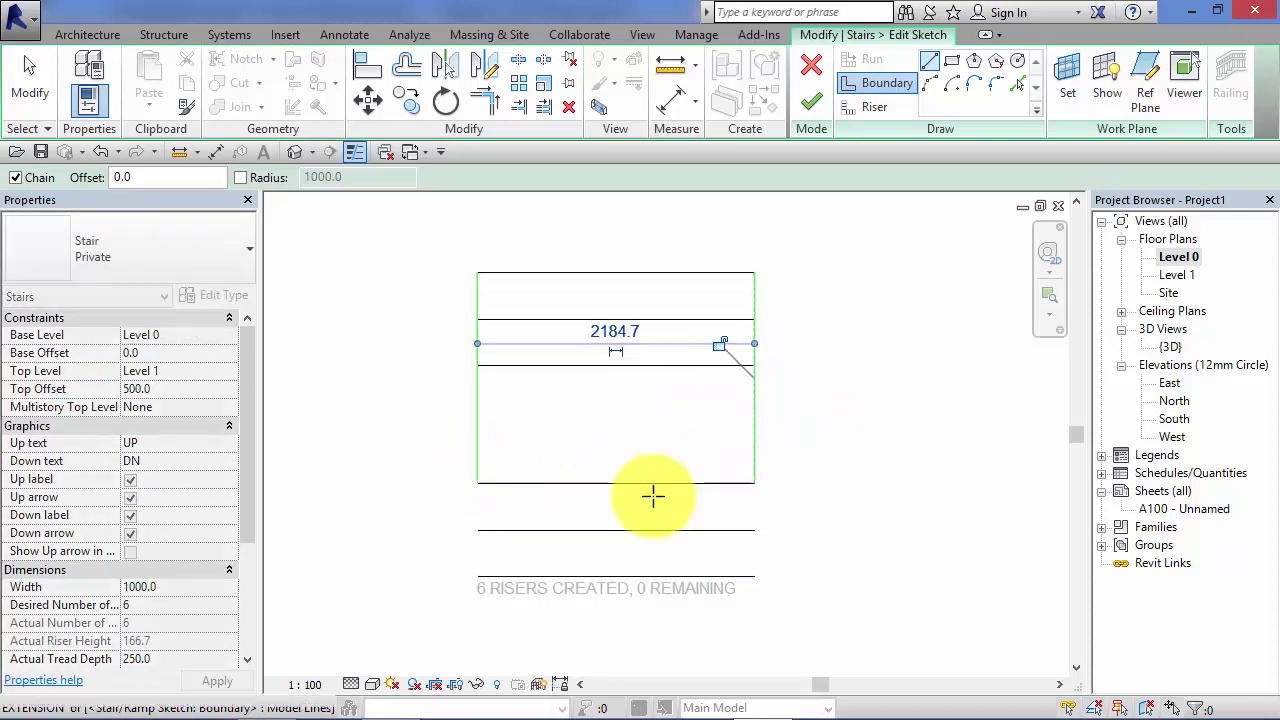
# Step: Add boundary segments from the fourth to the bottom riser on both sides and finish the sketch
pyautogui.click(477, 482)
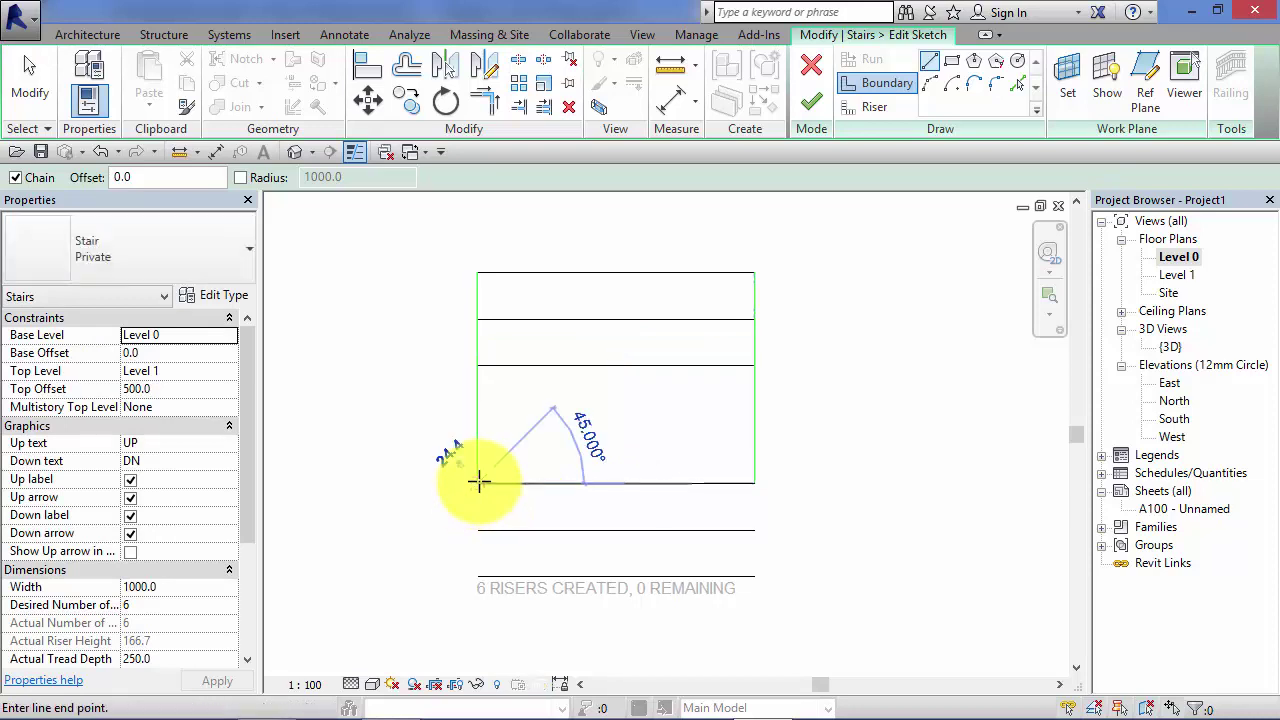
pyautogui.click(477, 577)
pyautogui.press('Escape')
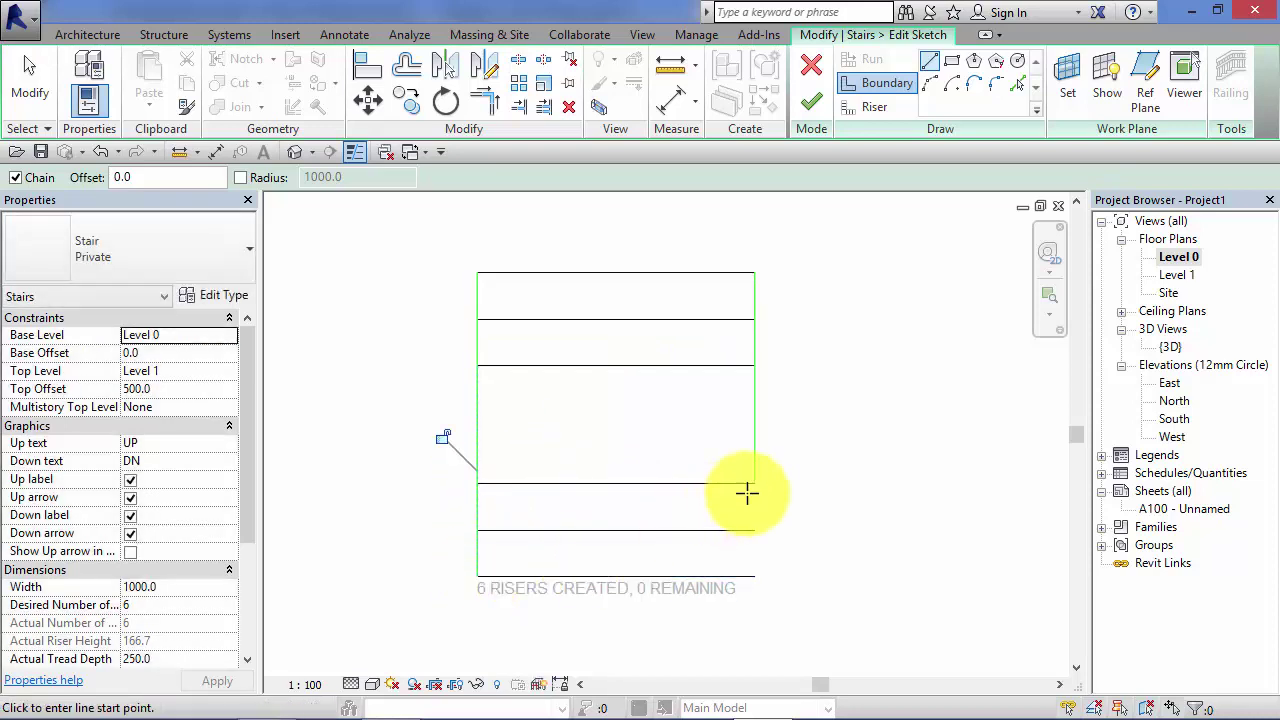
pyautogui.click(754, 483)
pyautogui.click(750, 572)
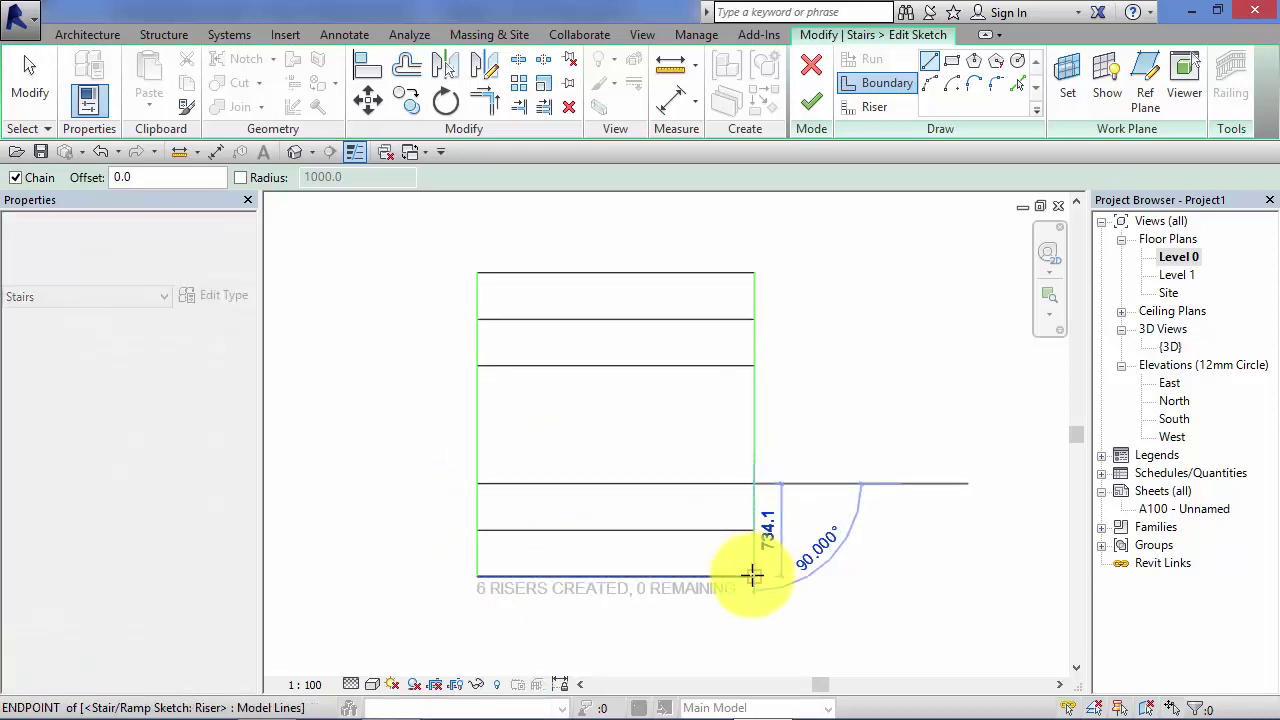
pyautogui.press('Escape')
pyautogui.click(40, 97)
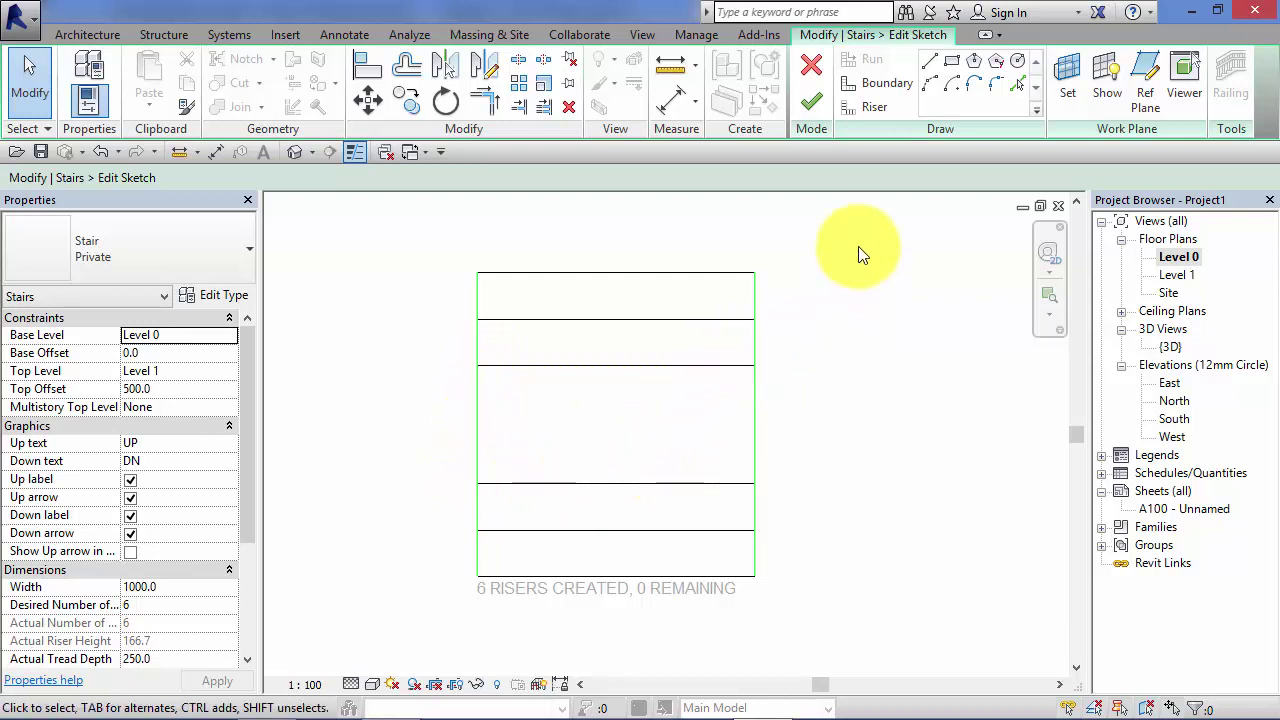
pyautogui.click(810, 102)
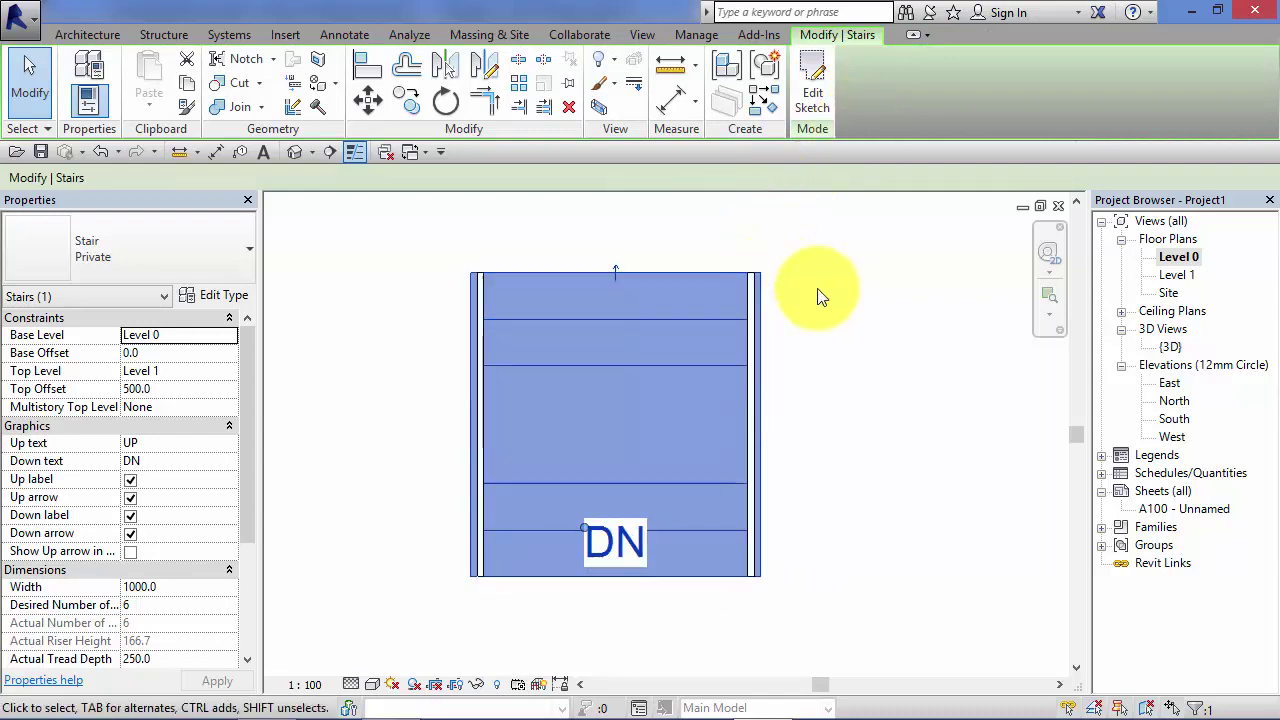
pyautogui.doubleClick(1172, 347)
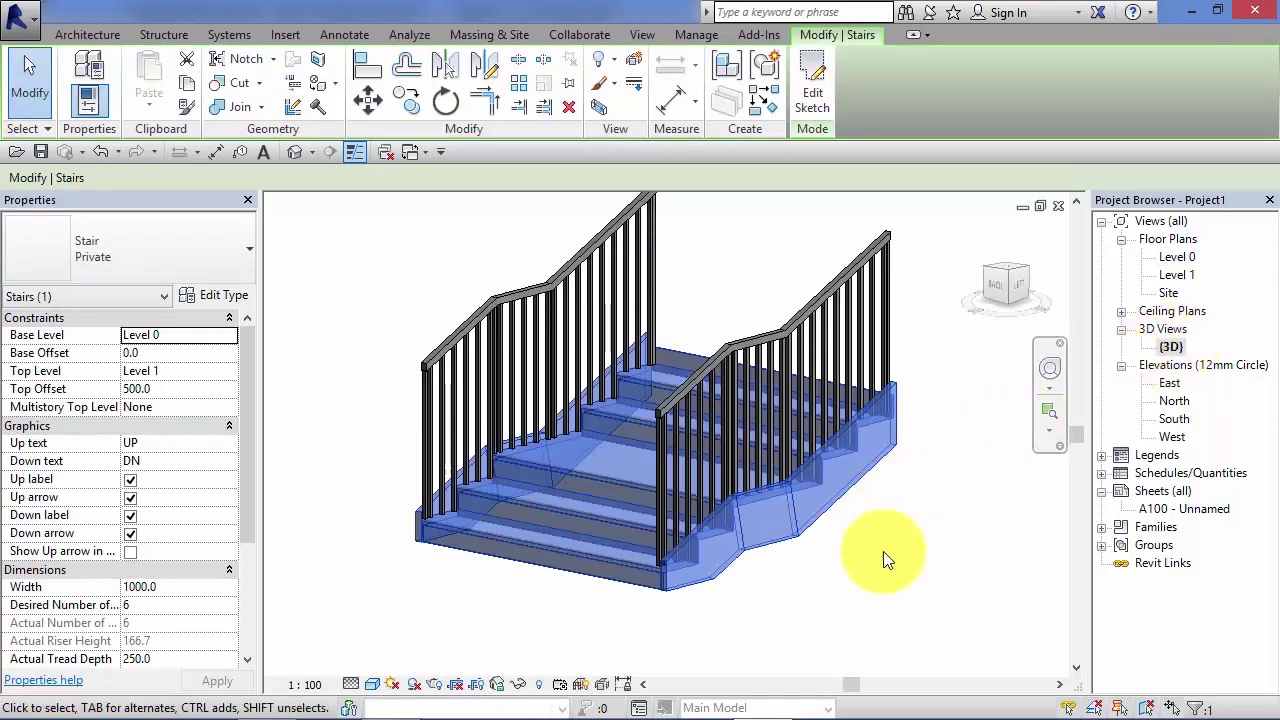
pyautogui.click(890, 585)
pyautogui.moveTo(899, 596); pyautogui.dragTo(891, 591, button='middle')
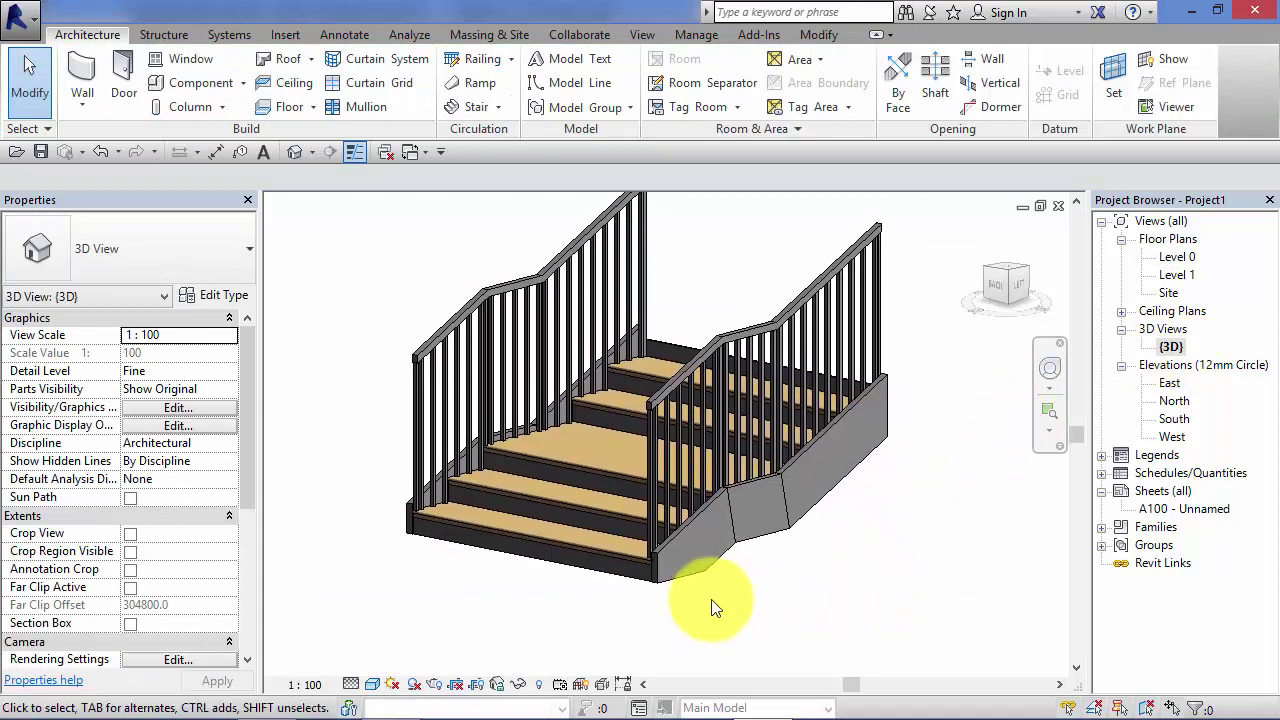
pyautogui.click(1049, 369)
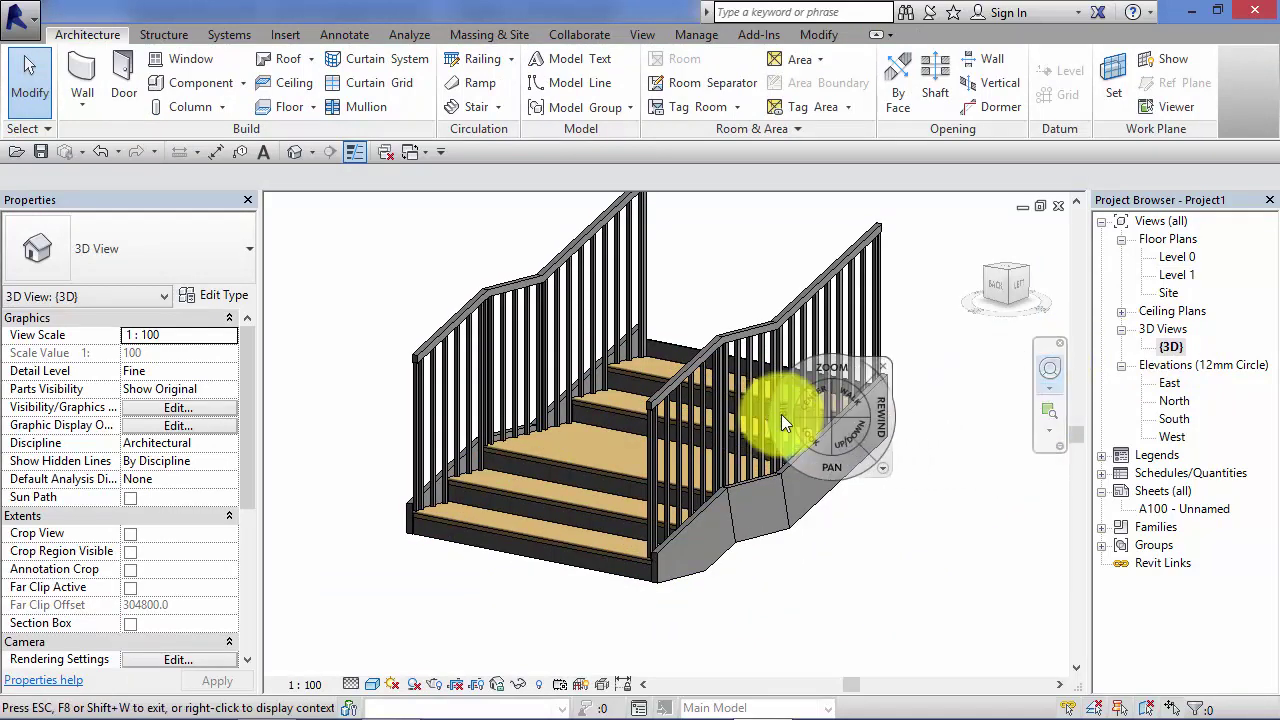
pyautogui.moveTo(763, 423)
pyautogui.mouseDown()
pyautogui.moveTo(805, 457)
pyautogui.moveTo(1020, 420)
pyautogui.moveTo(1051, 430)
pyautogui.moveTo(1049, 450)
pyautogui.moveTo(1003, 460)
pyautogui.moveTo(790, 431)
pyautogui.moveTo(714, 443)
pyautogui.moveTo(745, 435)
pyautogui.mouseUp()
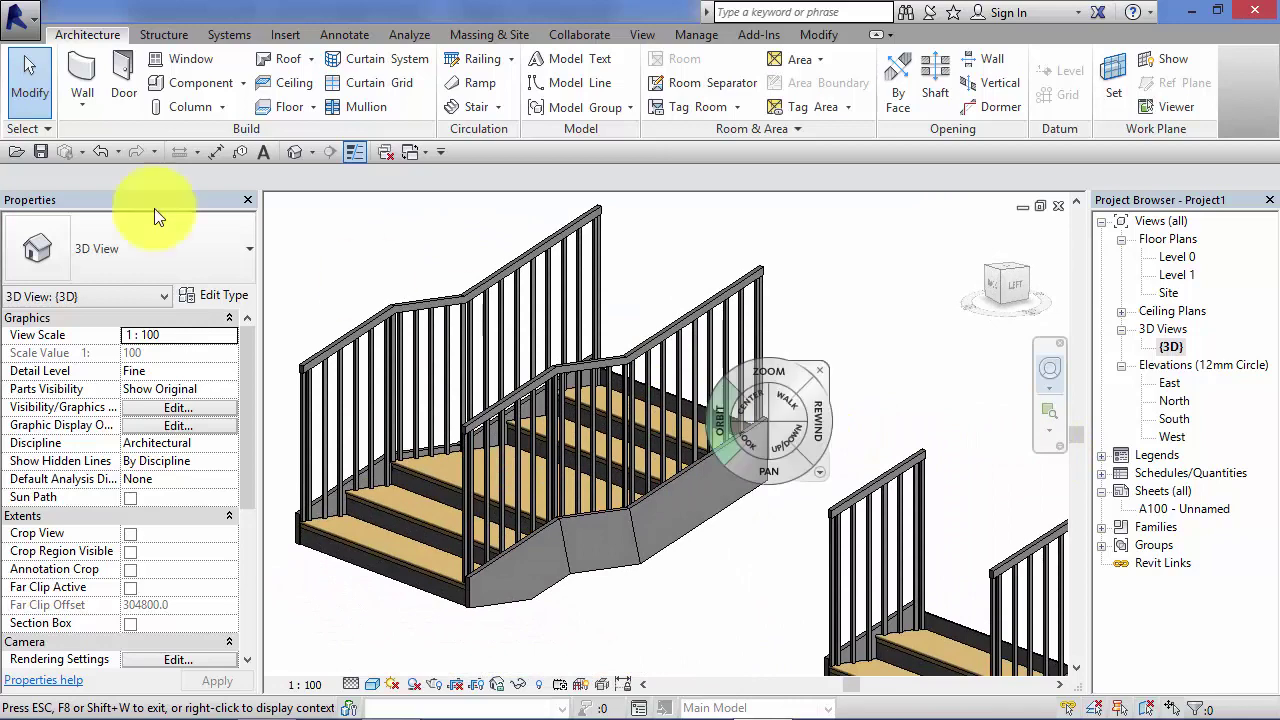
pyautogui.click(42, 81)
pyautogui.click(771, 447)
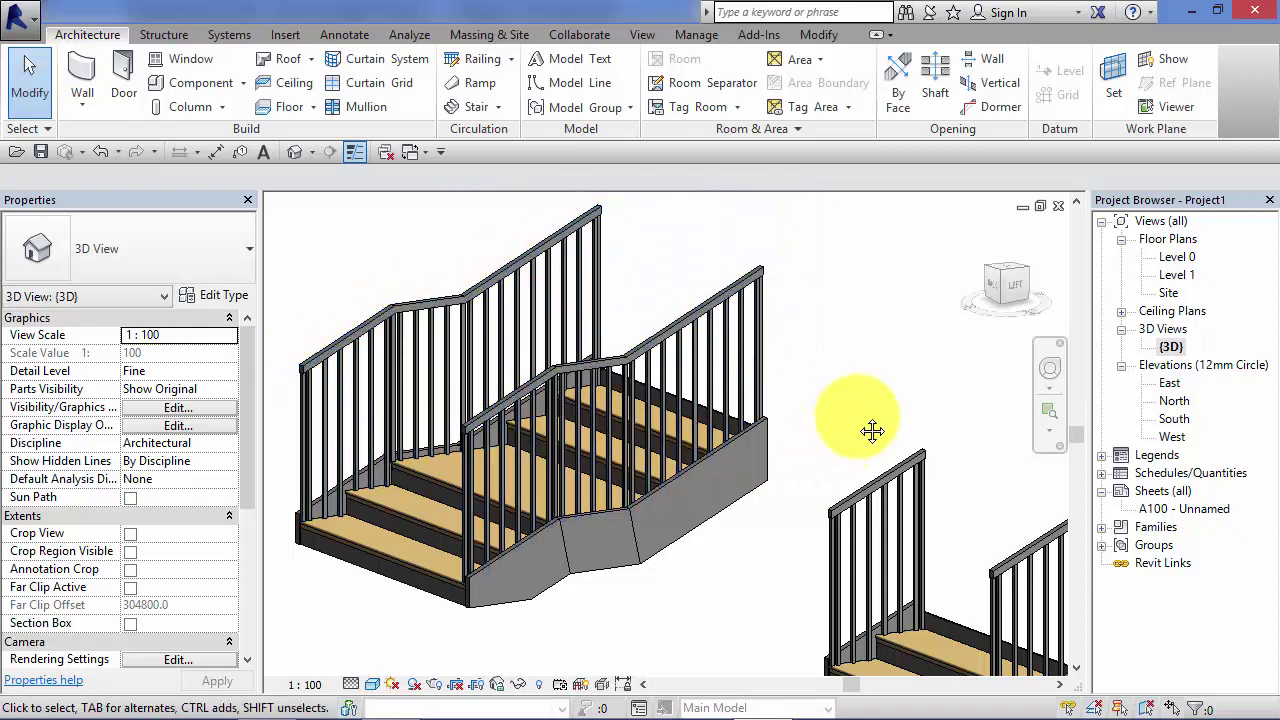
pyautogui.moveTo(883, 420); pyautogui.dragTo(967, 348, button='middle')
pyautogui.doubleClick(1174, 257)
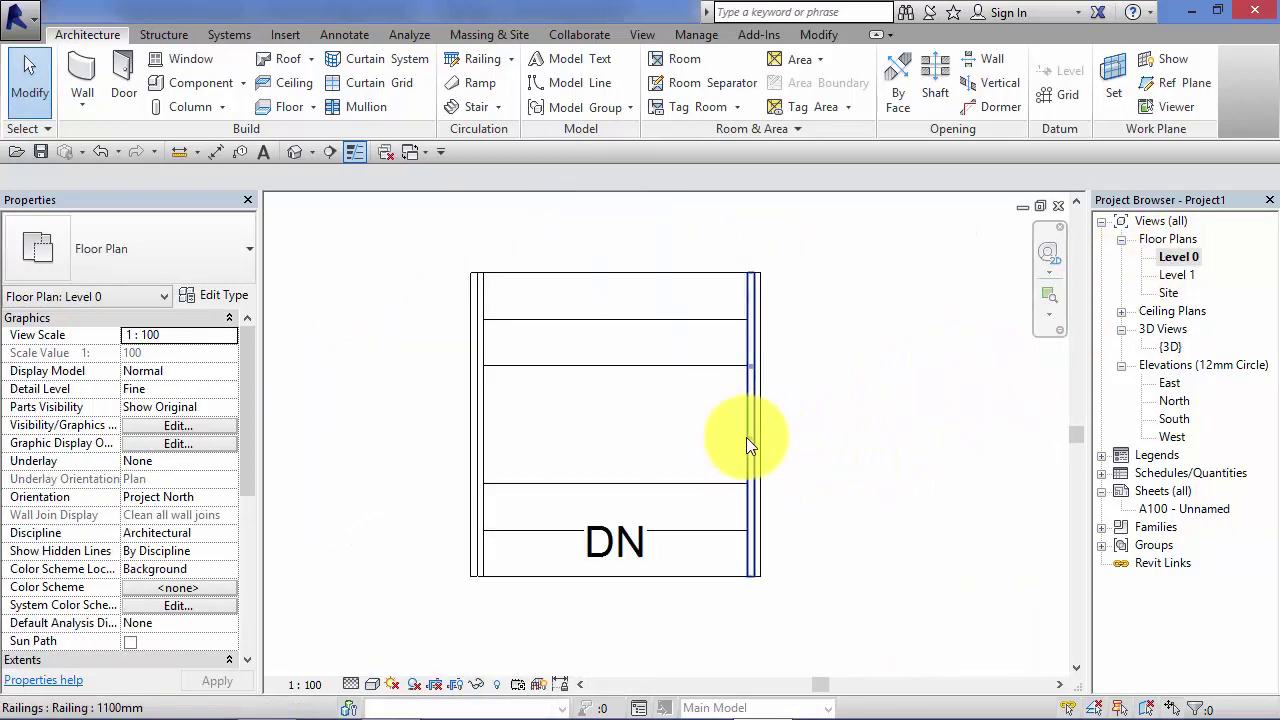
# Step: Select the stair in plan and open its sketch for editing
pyautogui.click(713, 364)
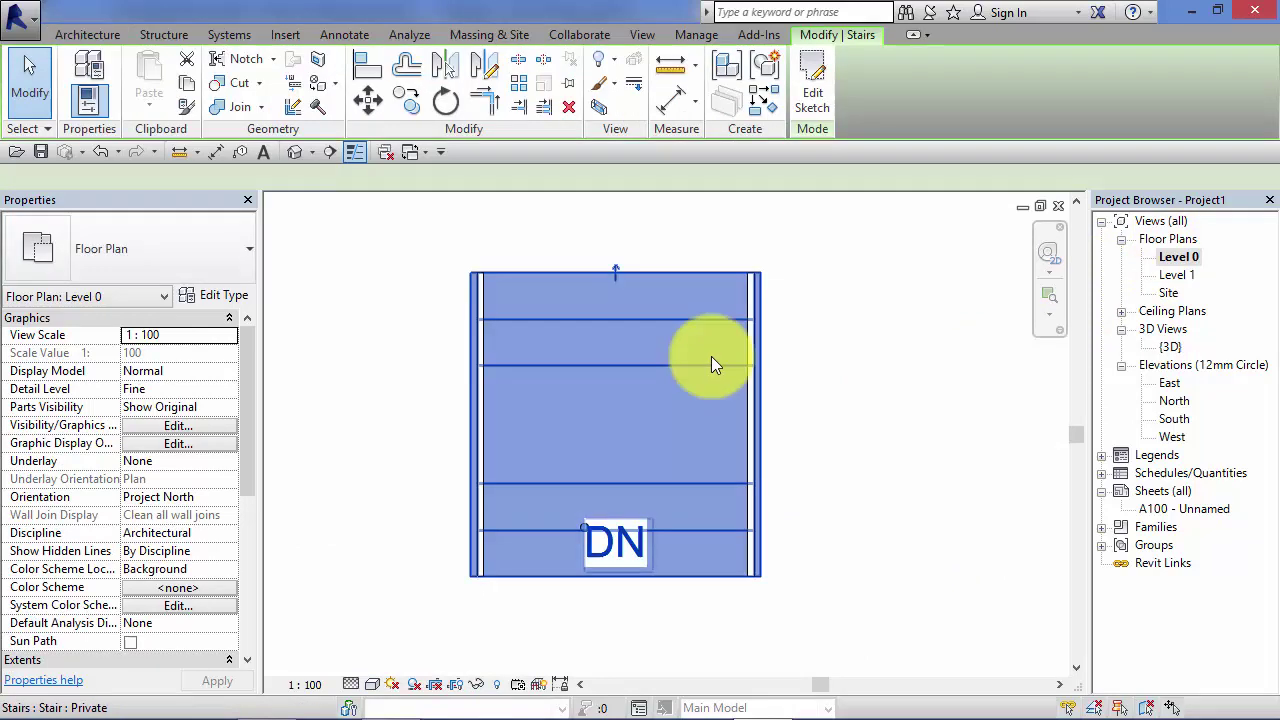
pyautogui.click(812, 90)
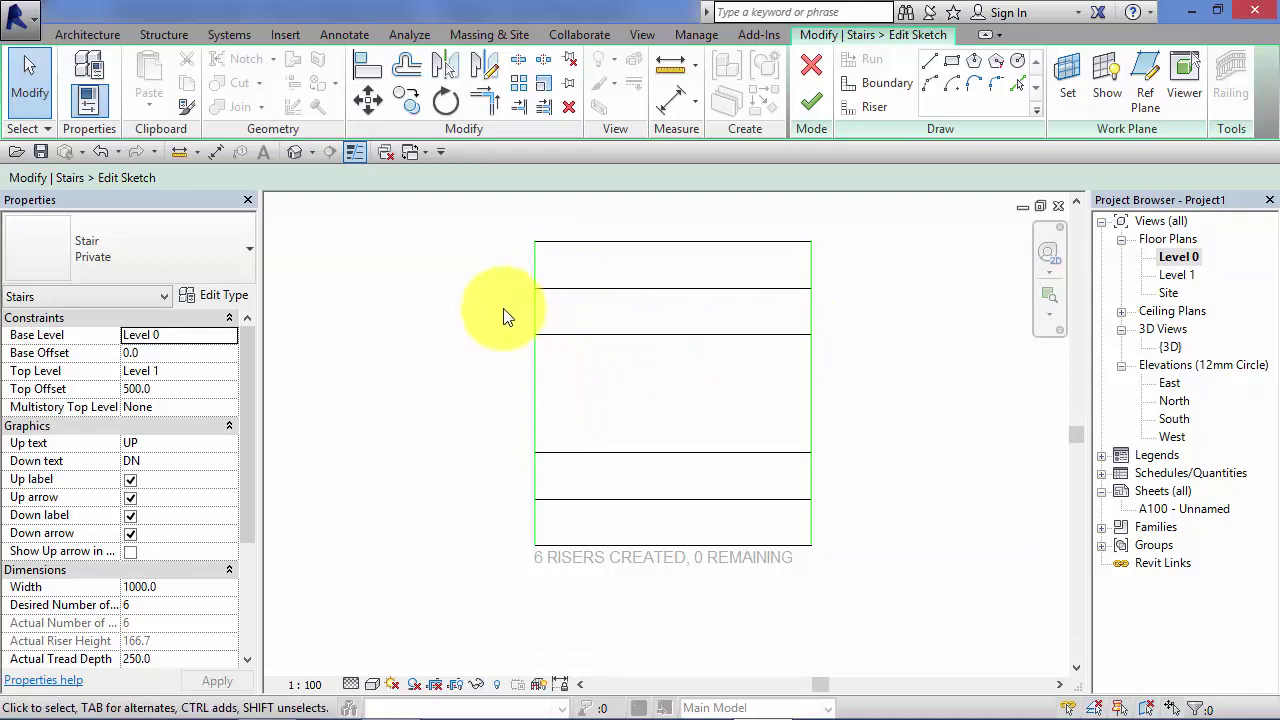
pyautogui.moveTo(503, 316); pyautogui.dragTo(500, 342, button='middle')
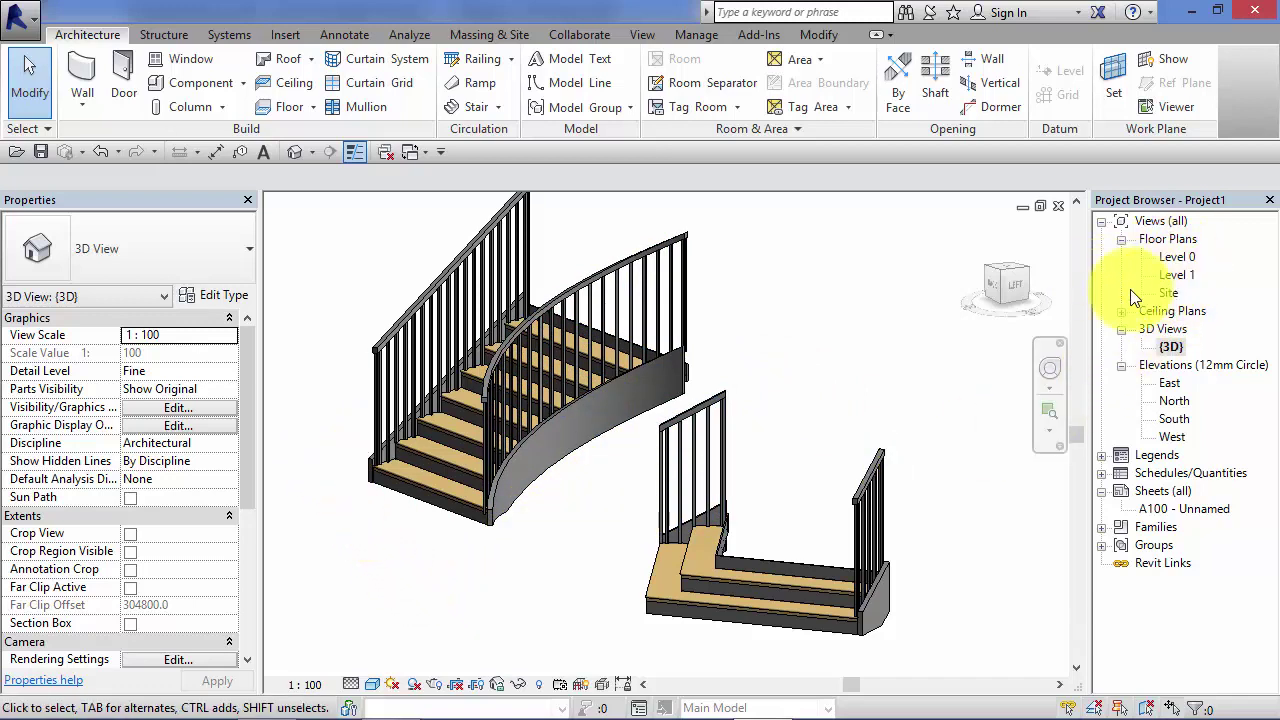
# Step: Open the Level 0 floor plan from the Project Browser and pan to the stair
pyautogui.rightClick(1170, 258)
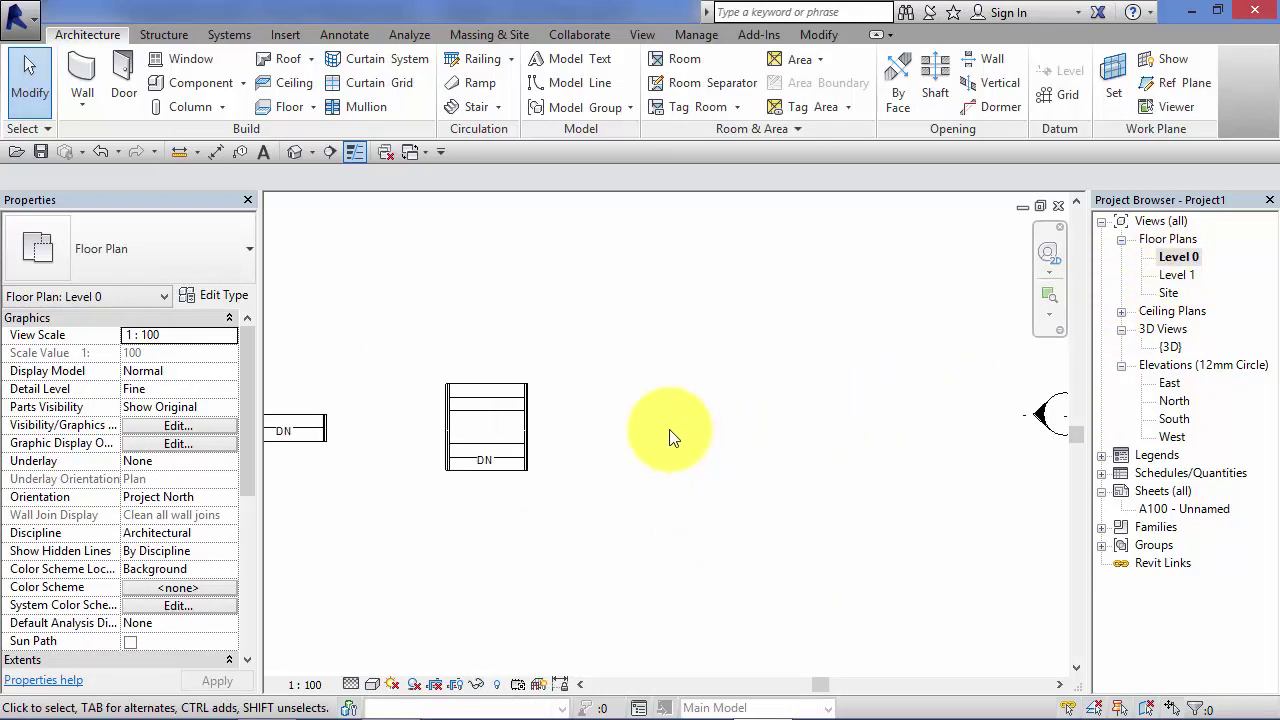
pyautogui.scroll(3, 680, 449)
pyautogui.moveTo(723, 486); pyautogui.dragTo(600, 526, button='middle')
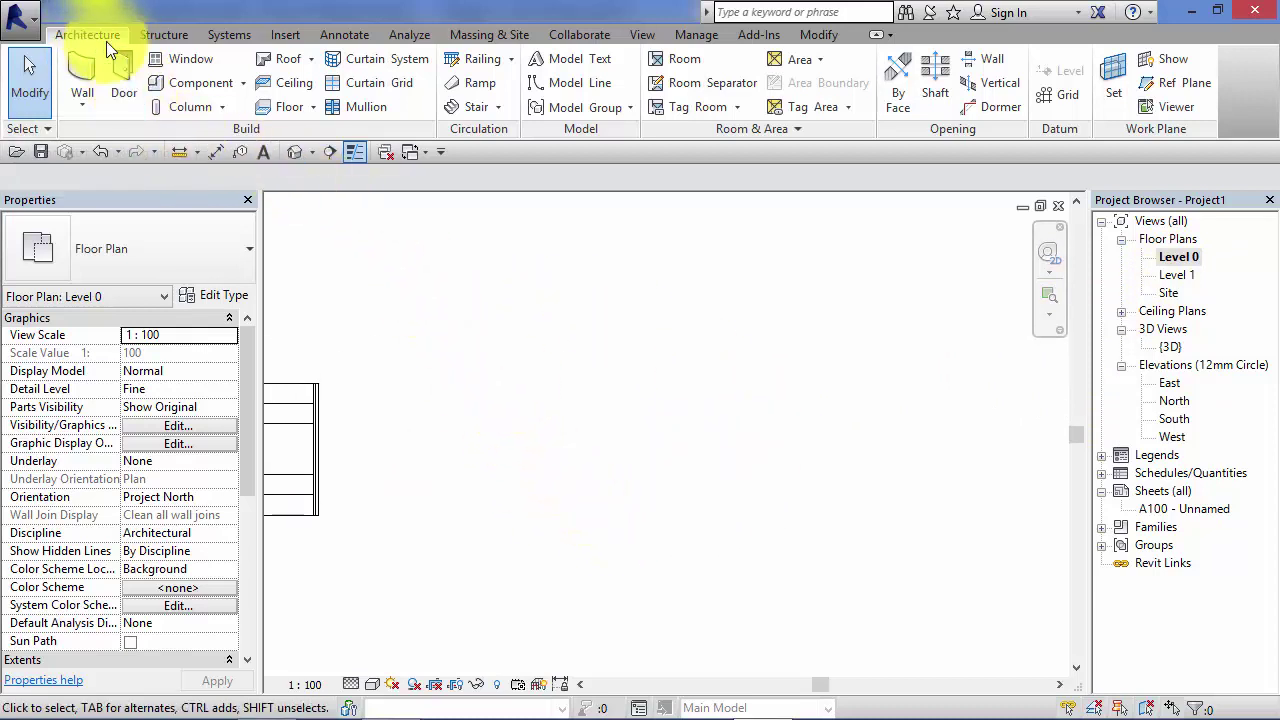
# Step: Start a Stair by Sketch and draw two parallel riser lines, one below the other
pyautogui.click(497, 104)
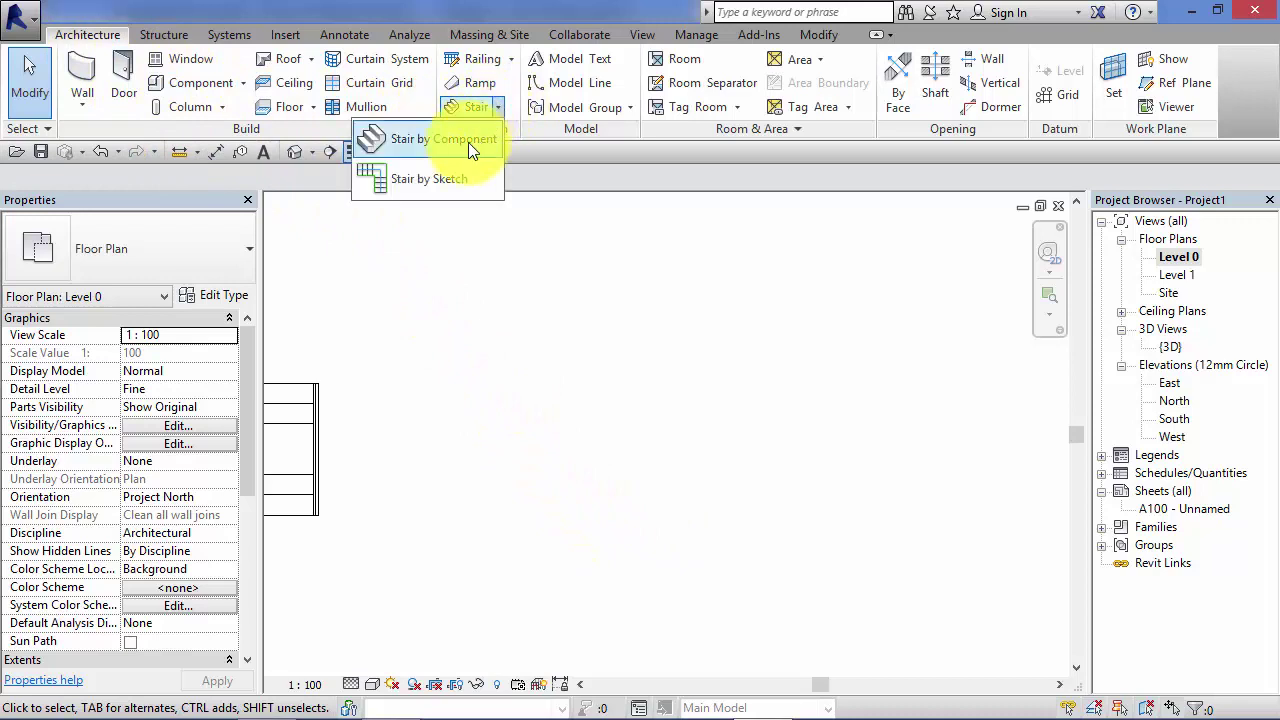
pyautogui.click(443, 178)
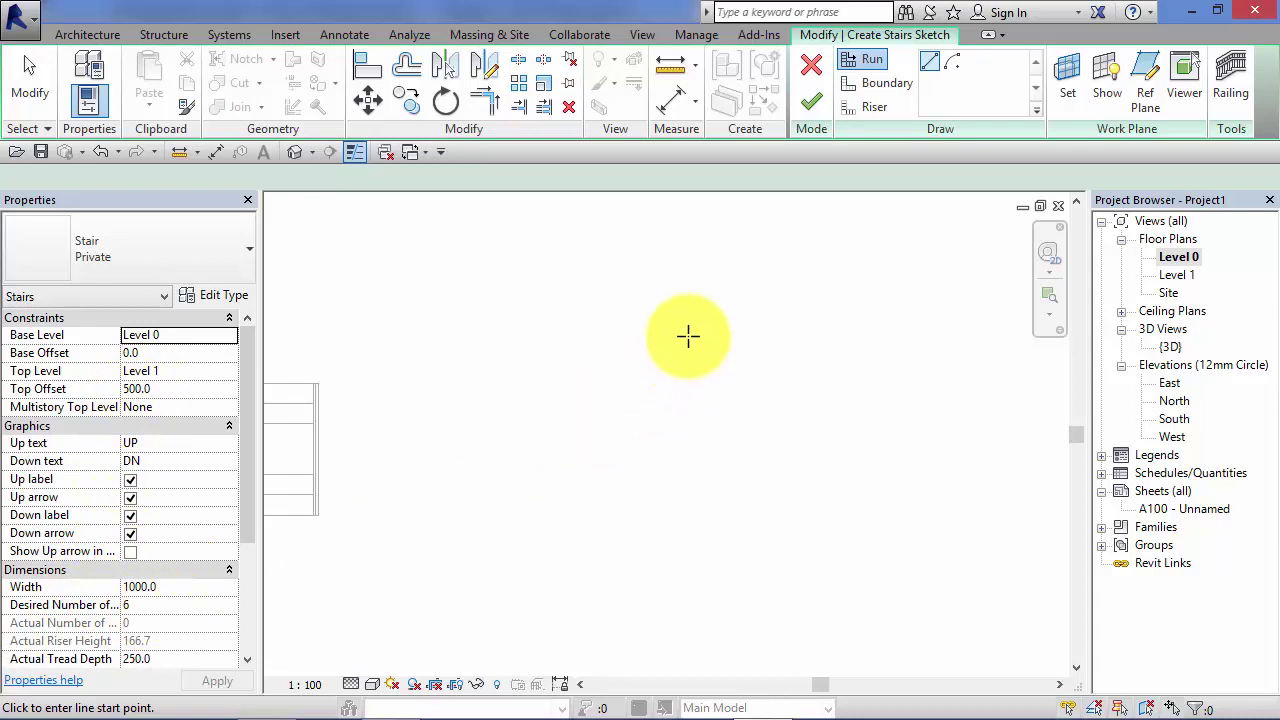
pyautogui.click(876, 108)
pyautogui.click(500, 373)
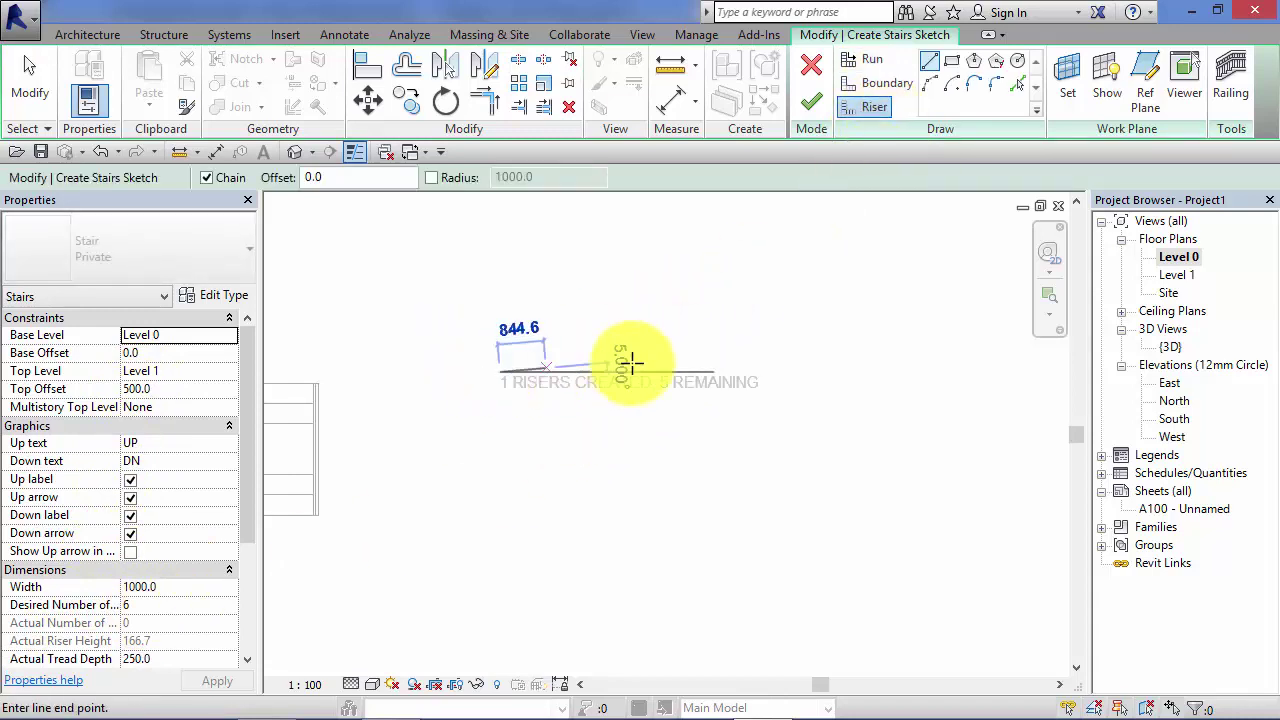
pyautogui.click(662, 372)
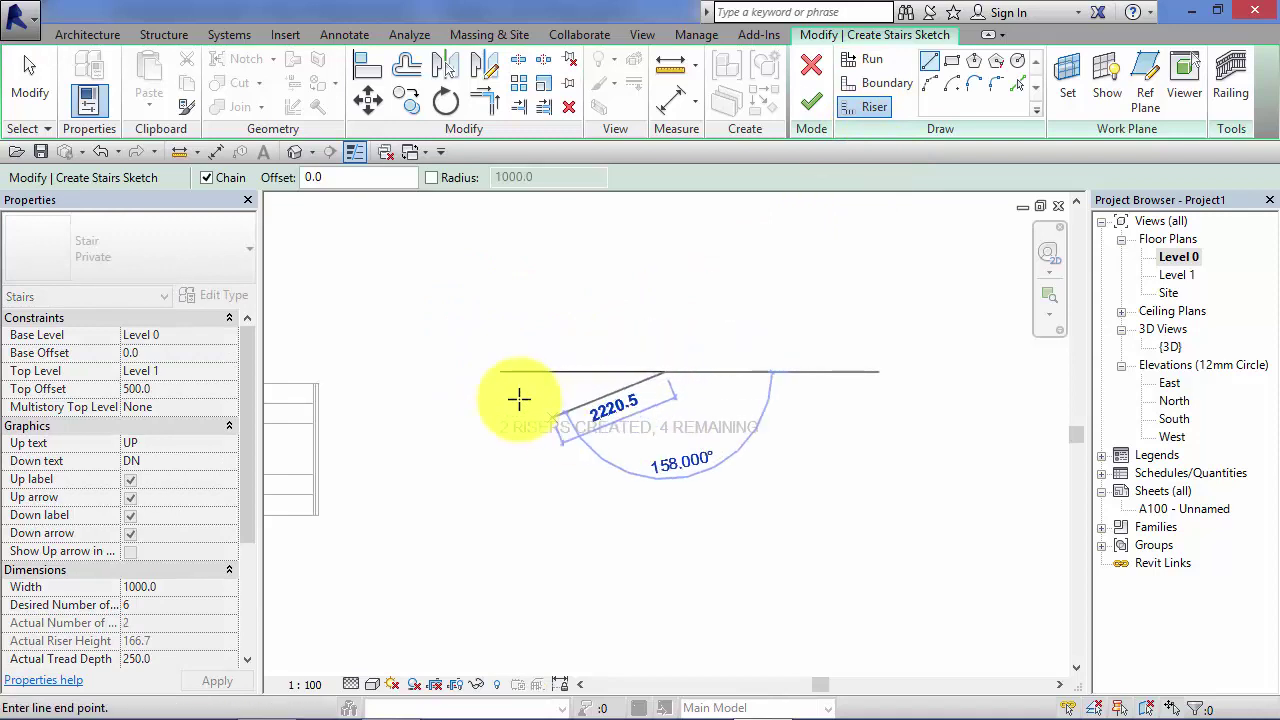
pyautogui.press('Escape')
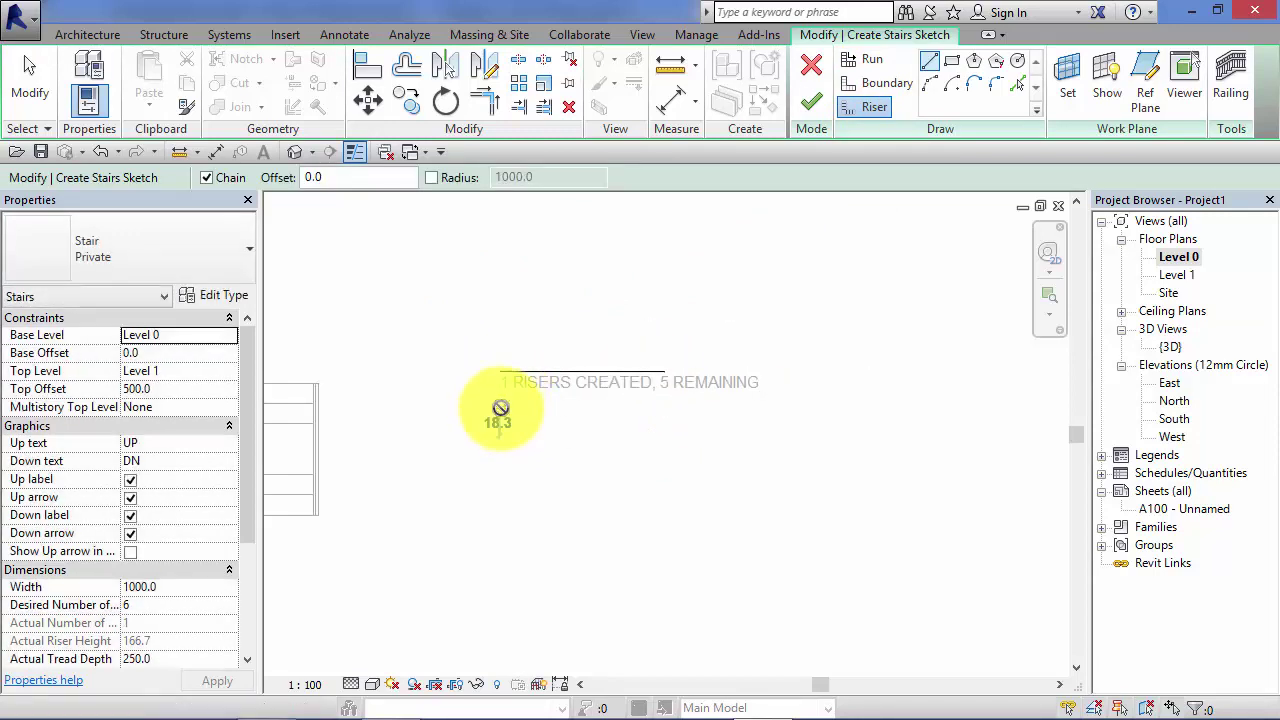
pyautogui.click(498, 406)
pyautogui.click(663, 404)
pyautogui.press('Escape')
pyautogui.press('Escape')
# Step: Copy the lower riser with Multiple checked to reach six evenly spaced risers
pyautogui.click(562, 408)
pyautogui.click(406, 100)
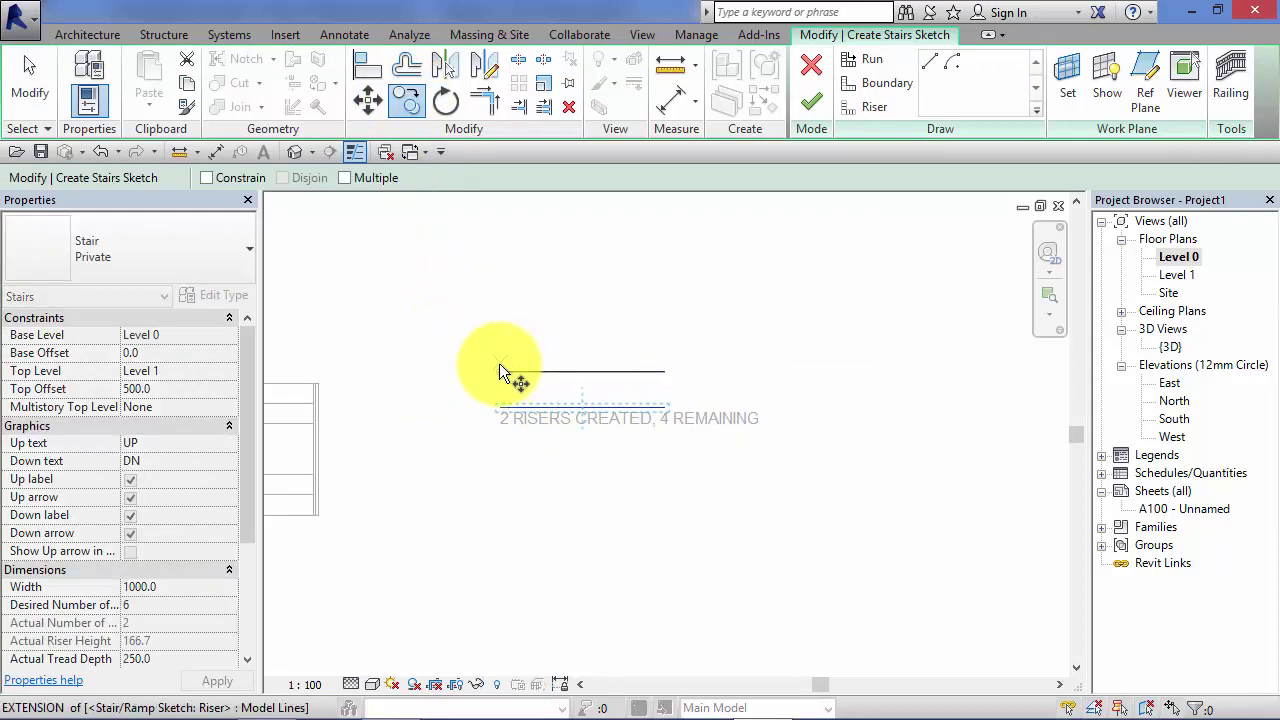
pyautogui.click(345, 178)
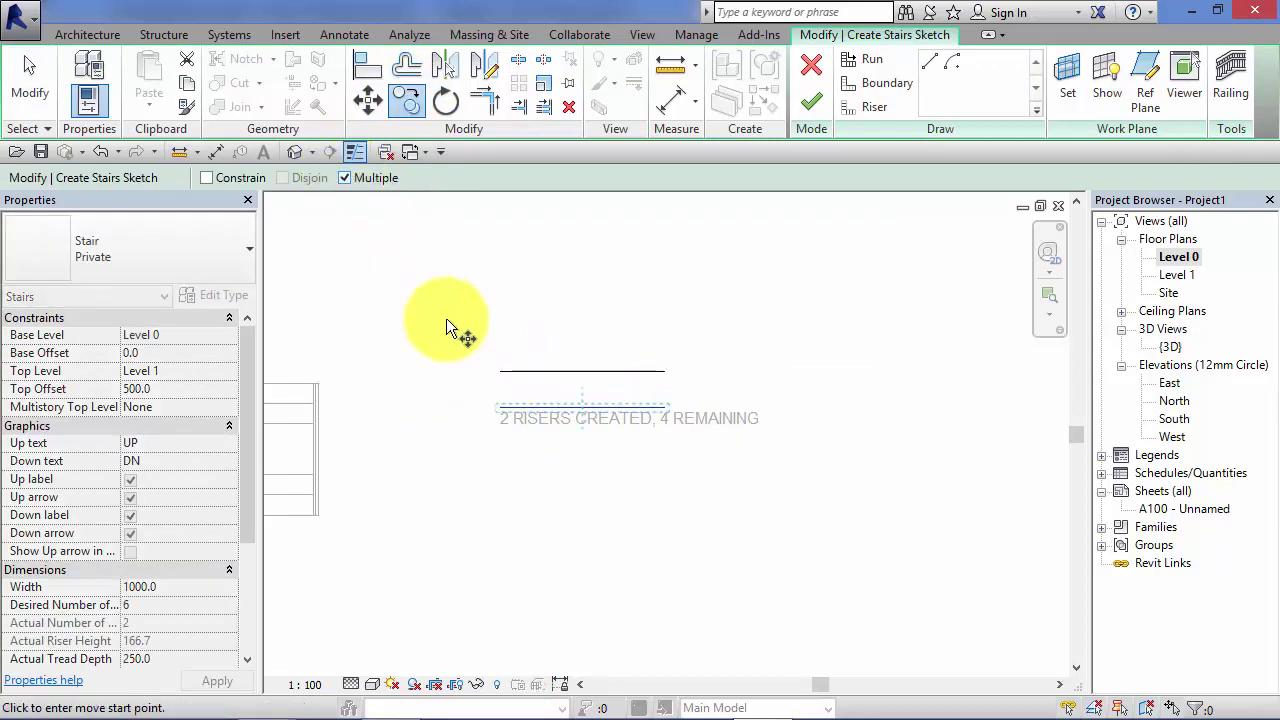
pyautogui.click(503, 371)
pyautogui.click(503, 408)
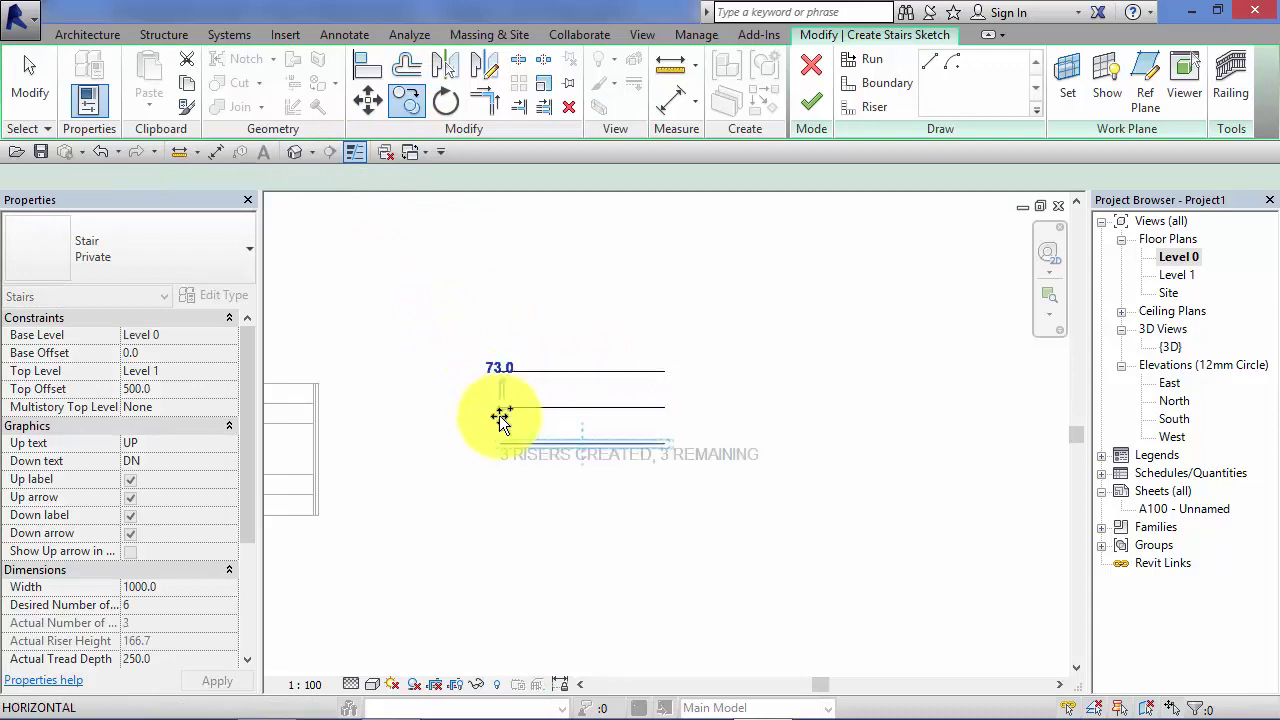
pyautogui.click(496, 443)
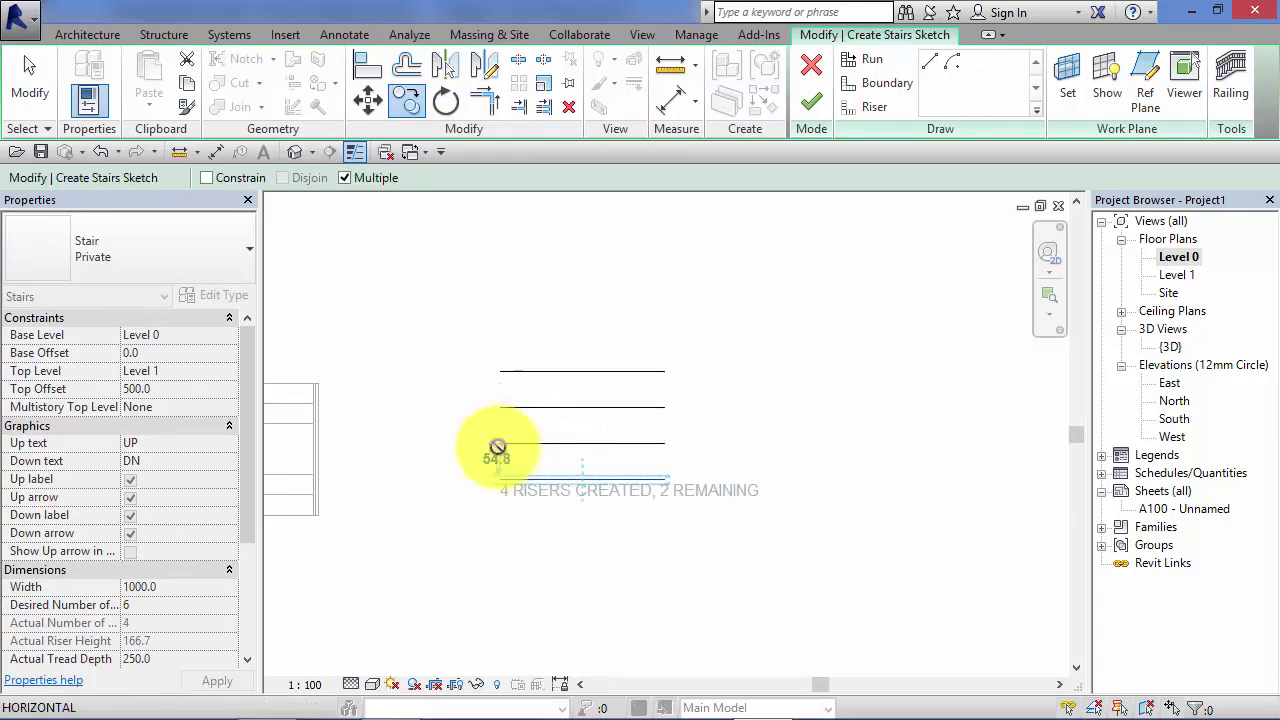
pyautogui.click(498, 479)
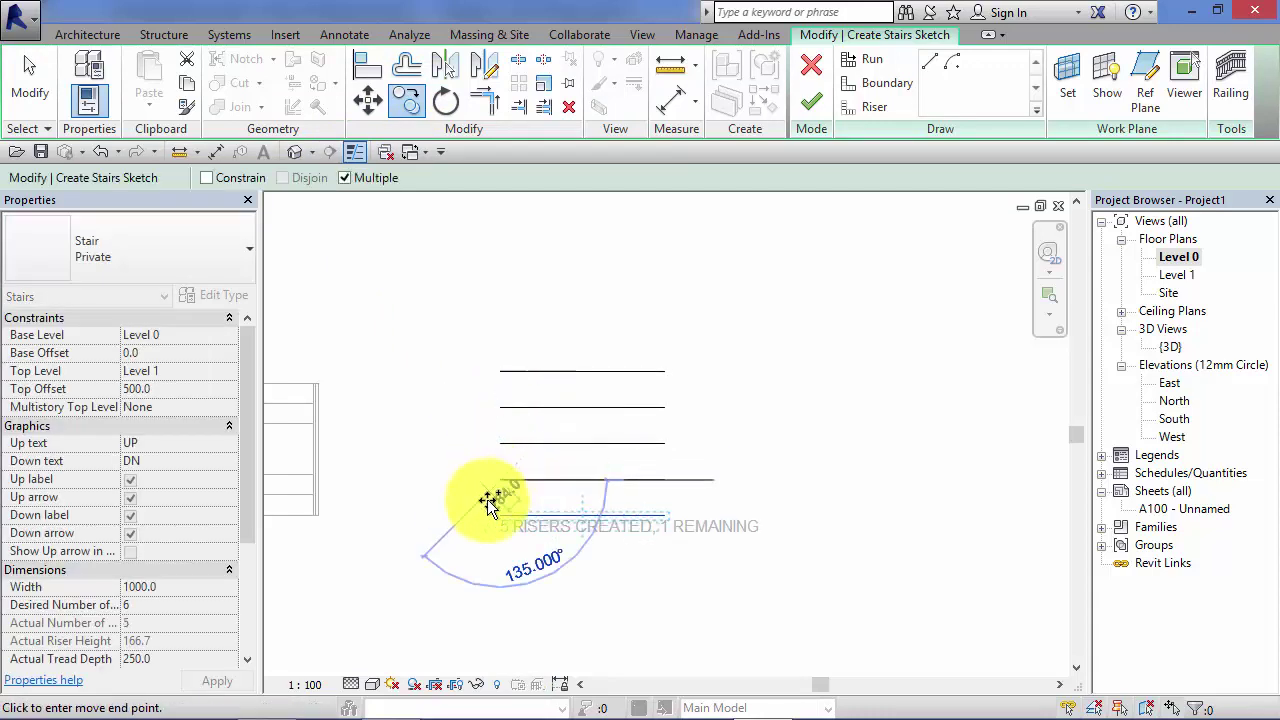
pyautogui.click(500, 515)
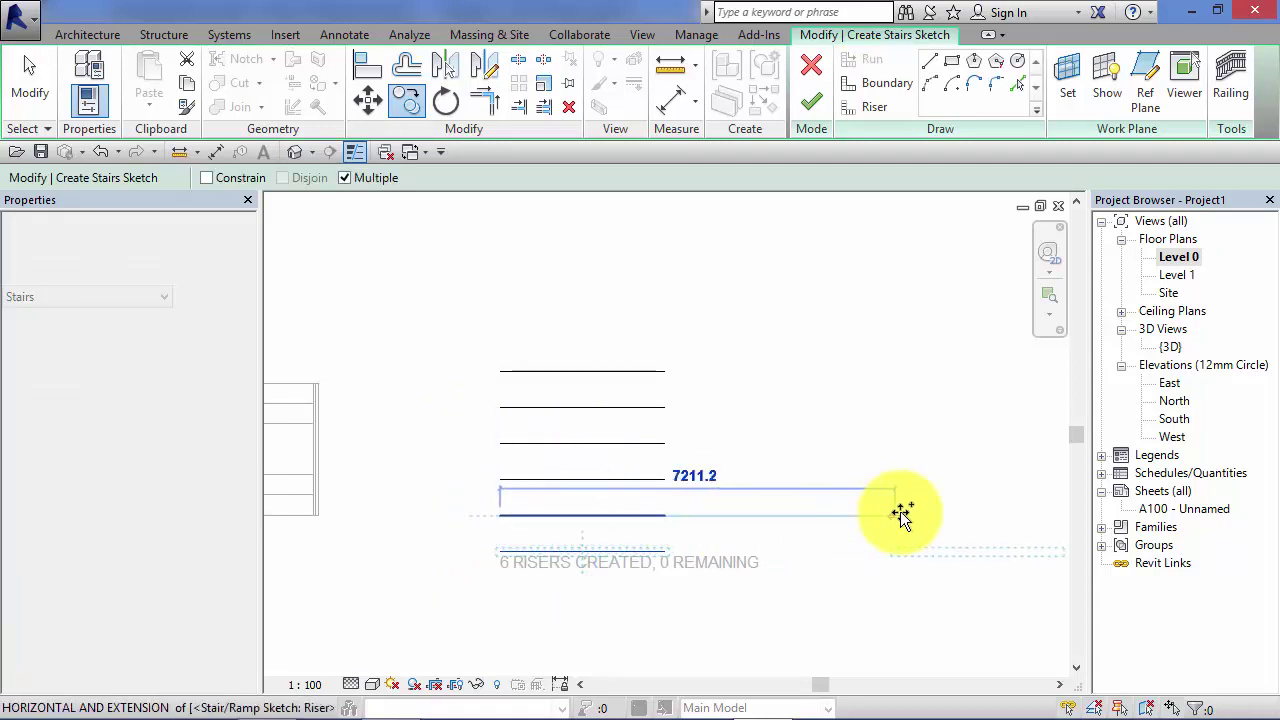
pyautogui.press('Escape')
pyautogui.scroll(3, 800, 455)
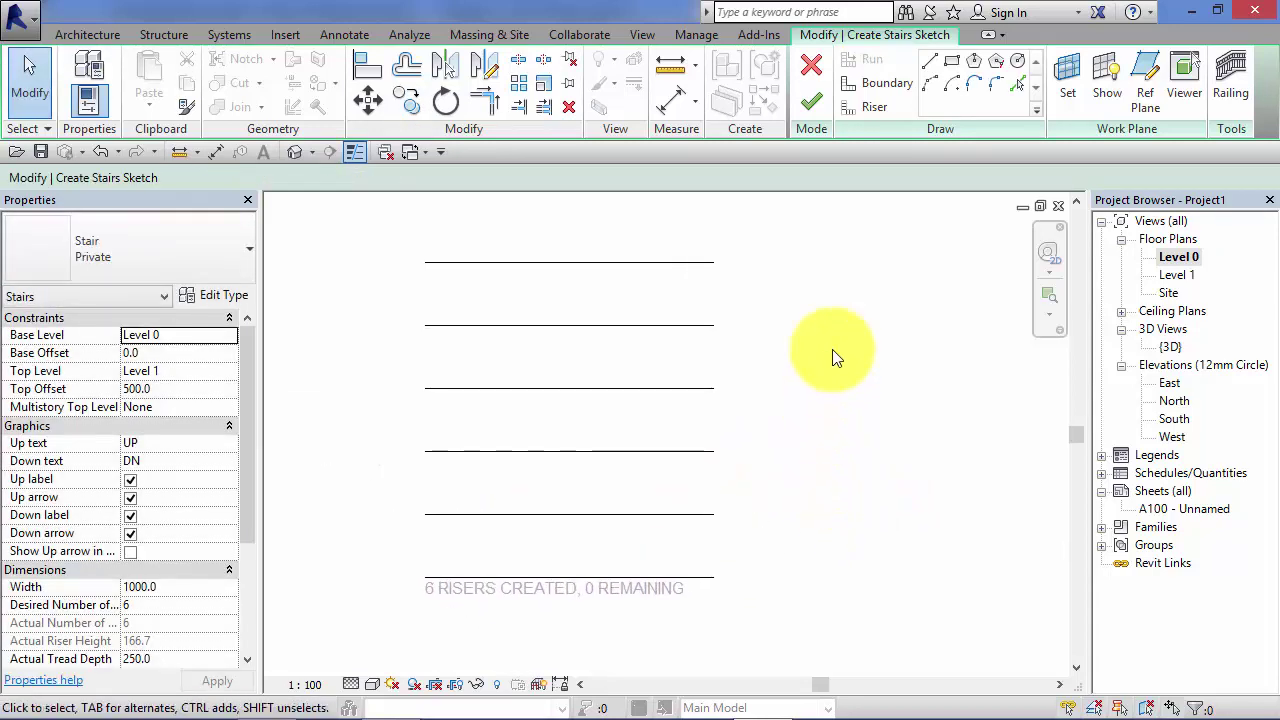
# Step: Draw a straight left boundary between the riser ends and a diagonal right boundary from bottom to top riser
pyautogui.click(882, 83)
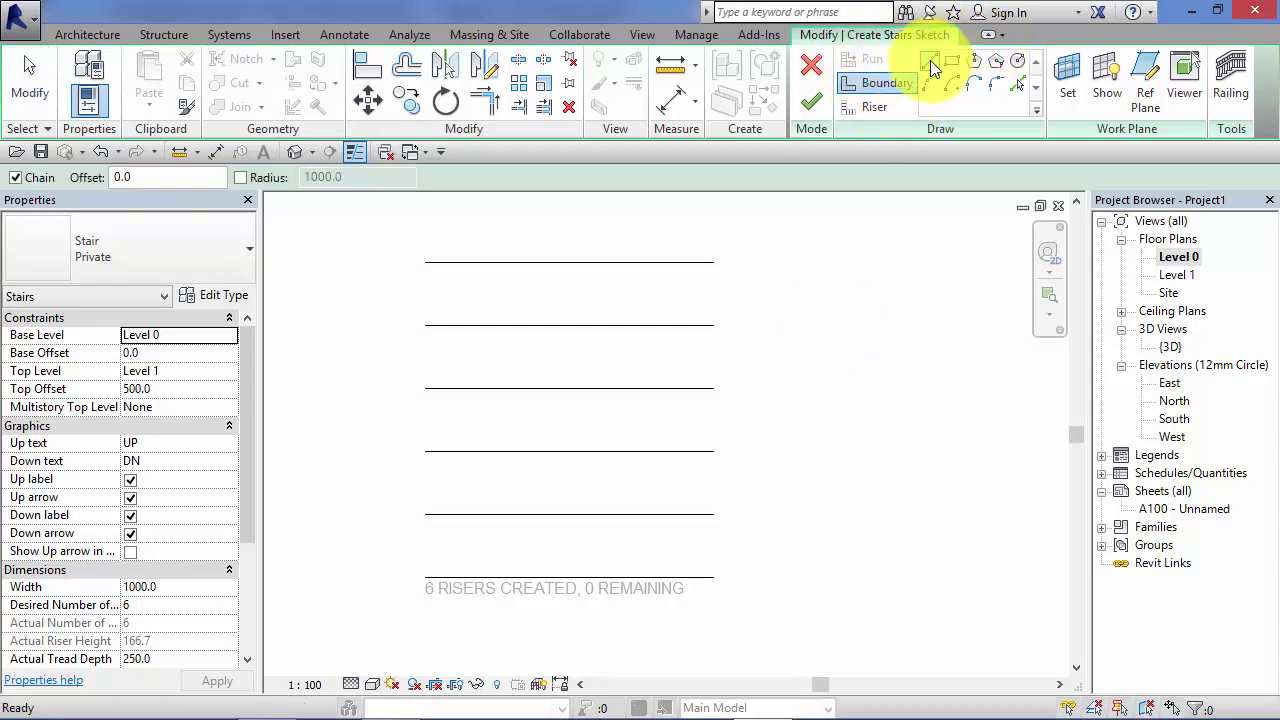
pyautogui.click(930, 62)
pyautogui.click(425, 577)
pyautogui.click(425, 262)
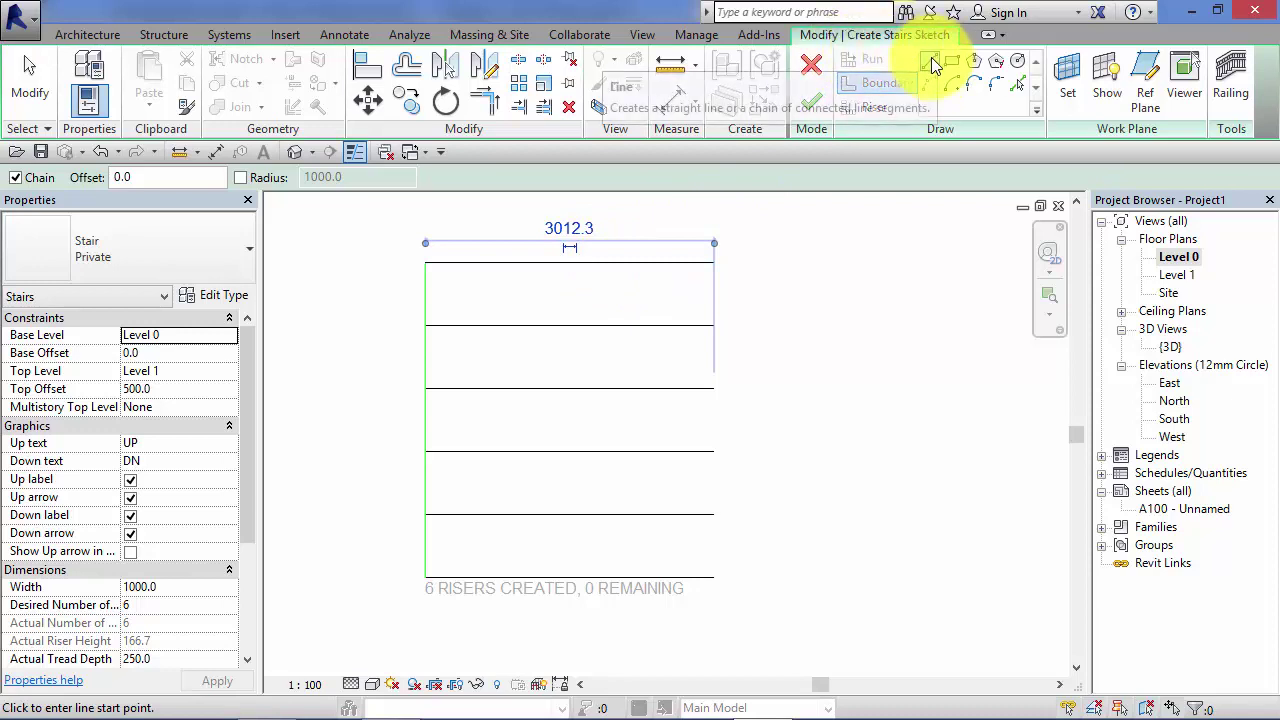
pyautogui.click(868, 84)
pyautogui.click(716, 576)
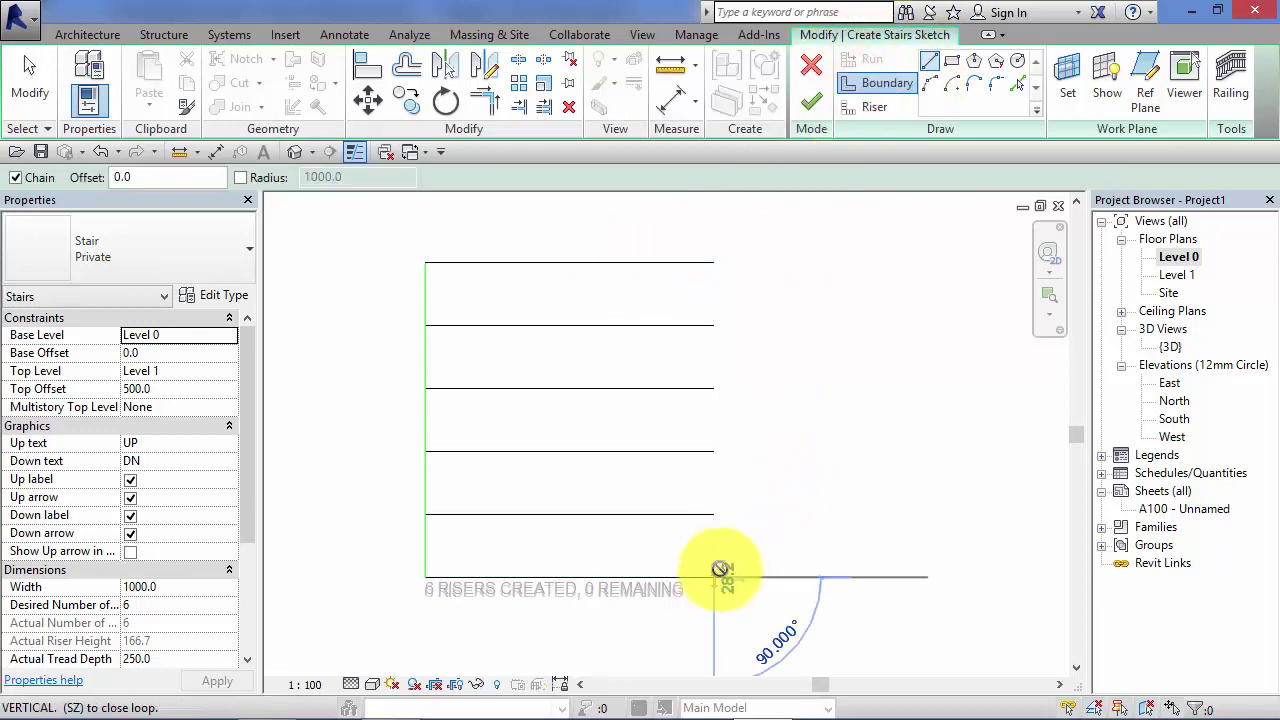
pyautogui.click(580, 262)
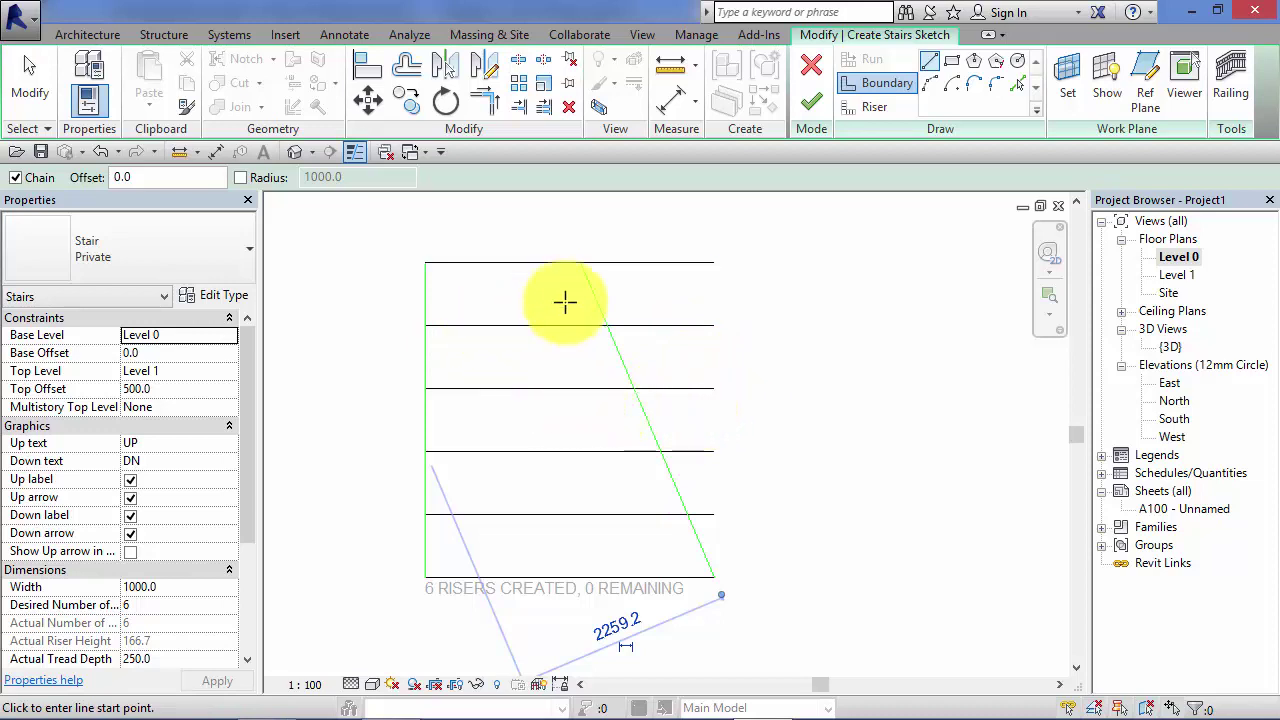
# Step: Trim all six risers back to the diagonal boundary with Trim/Extend Multiple Elements
pyautogui.click(544, 106)
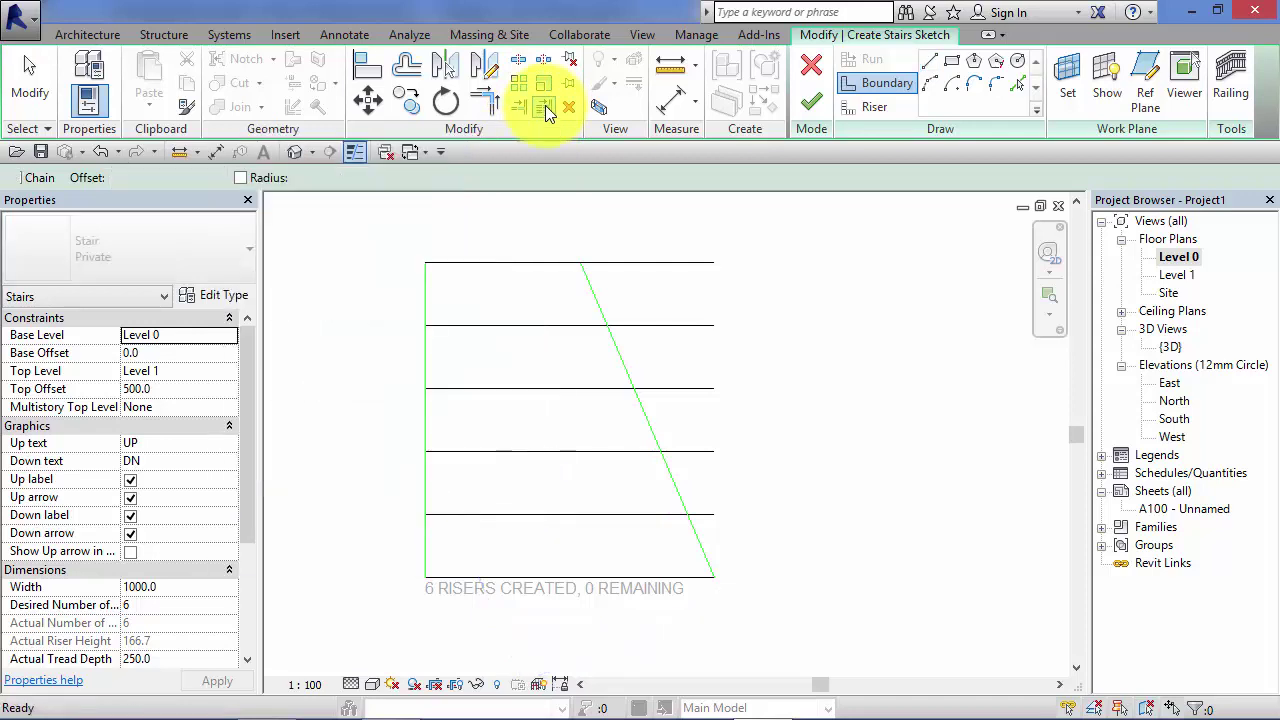
pyautogui.click(621, 360)
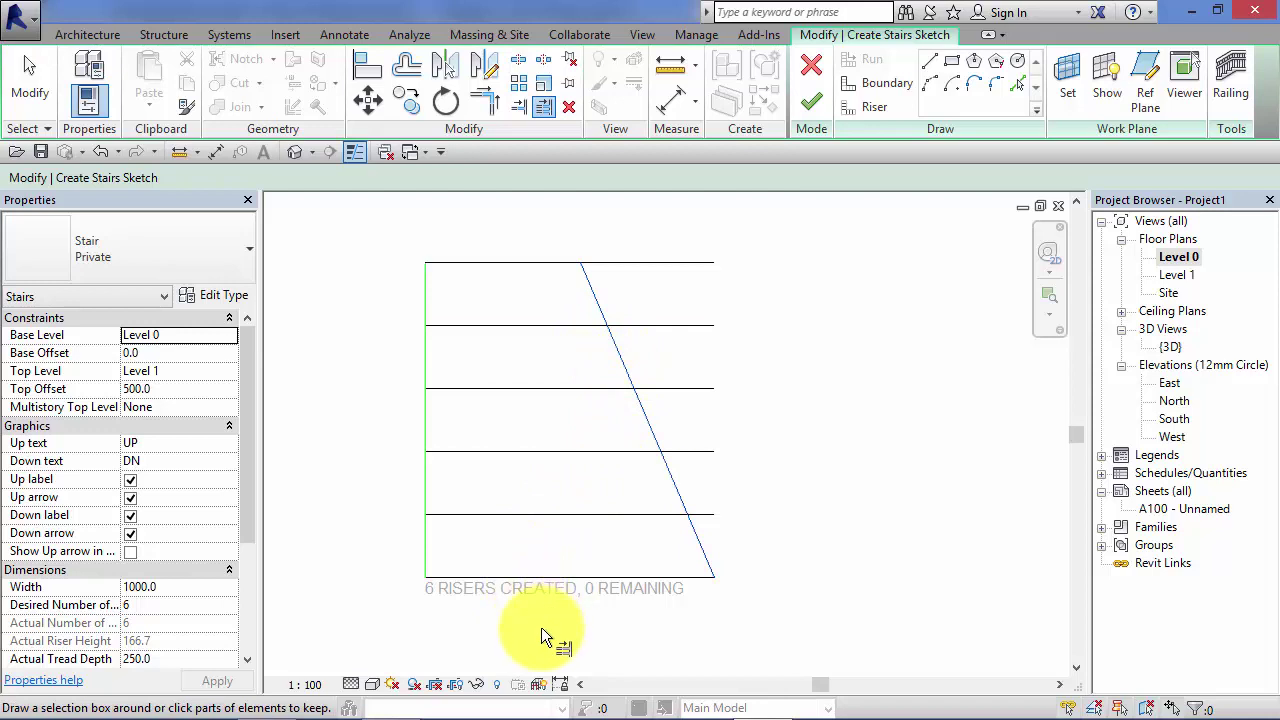
pyautogui.moveTo(536, 628); pyautogui.dragTo(501, 432)
pyautogui.moveTo(498, 362); pyautogui.dragTo(478, 241)
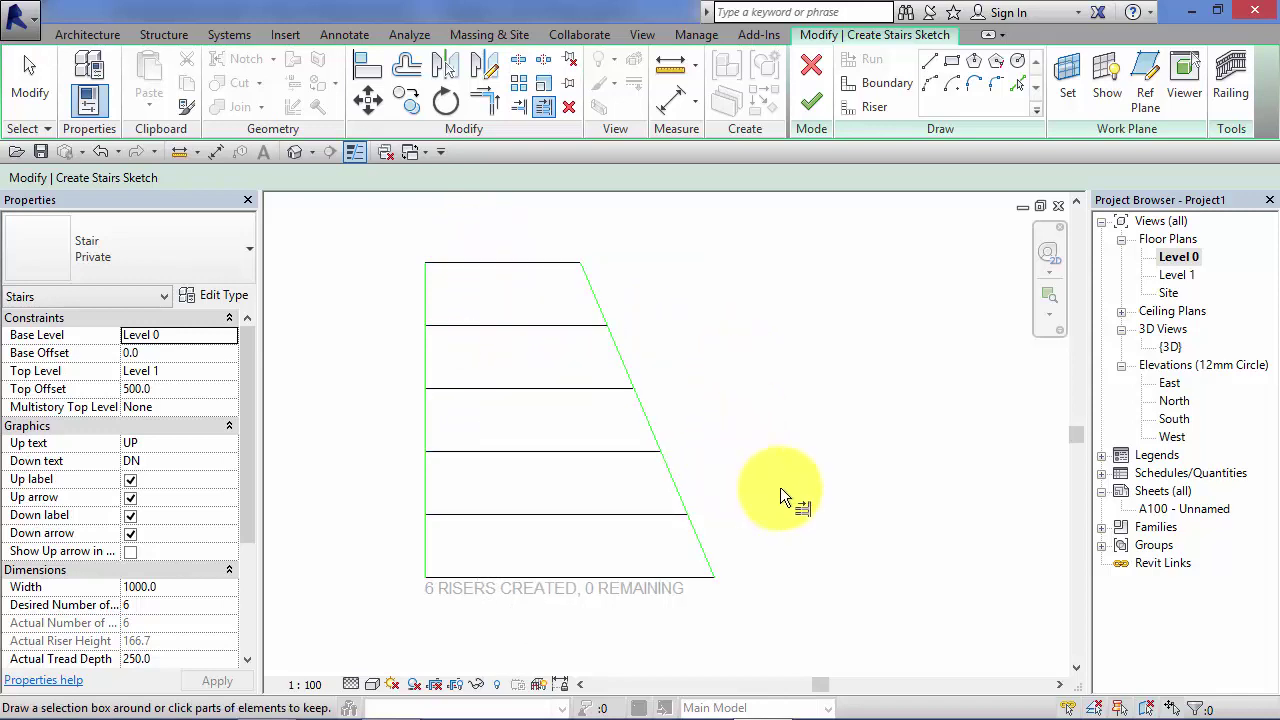
pyautogui.moveTo(802, 502); pyautogui.dragTo(856, 498, button='middle')
pyautogui.click(557, 262)
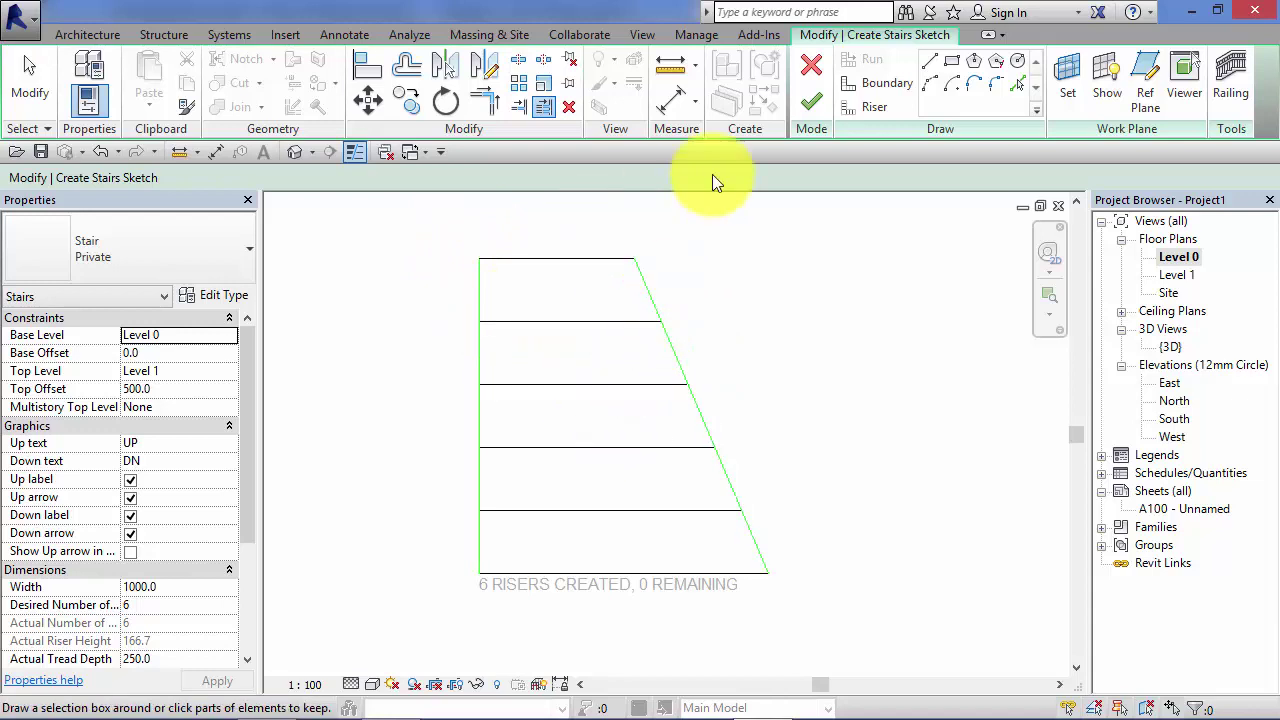
# Step: Finish the stair sketch and orbit the {3D} view to inspect the tapered stair and its railings
pyautogui.click(811, 106)
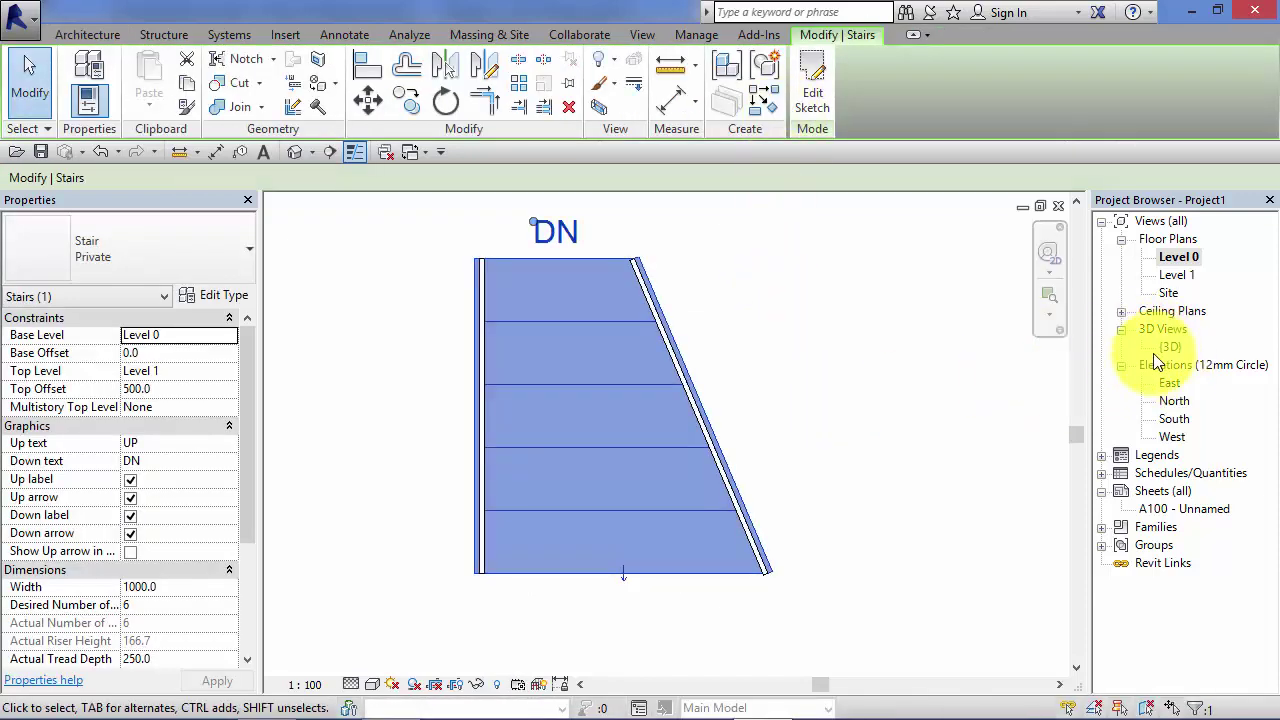
pyautogui.doubleClick(1170, 347)
pyautogui.scroll(-2, 651, 493)
pyautogui.moveTo(651, 493); pyautogui.dragTo(605, 494, button='middle')
pyautogui.scroll(-2, 324, 430)
pyautogui.moveTo(324, 430); pyautogui.dragTo(1017, 403, button='middle')
pyautogui.click(1050, 372)
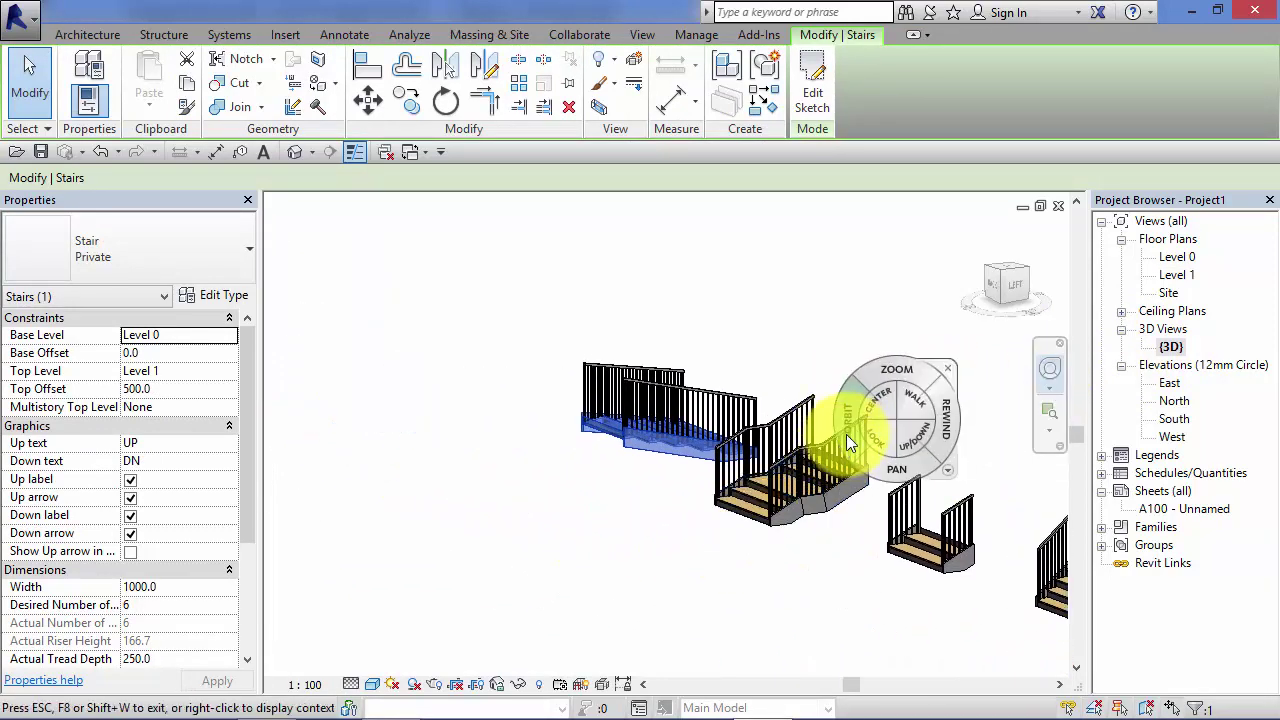
pyautogui.moveTo(845, 435); pyautogui.dragTo(440, 416)
pyautogui.scroll(3, 440, 416)
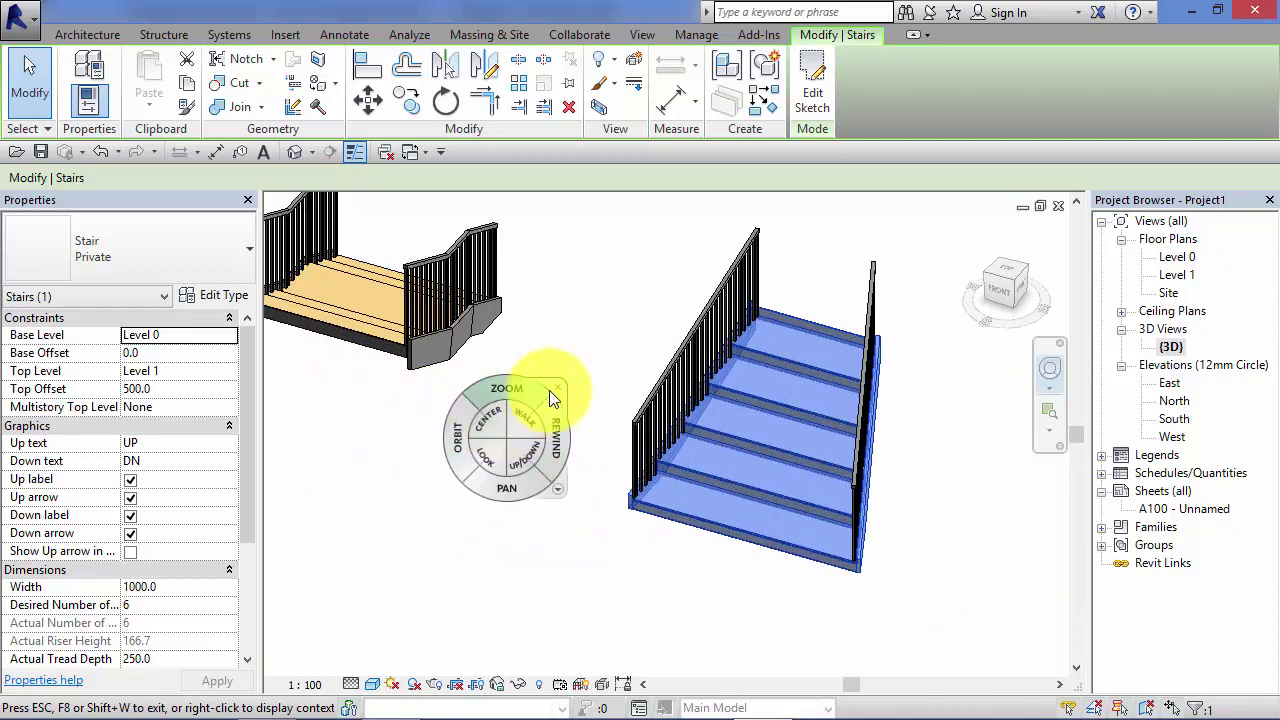
pyautogui.click(557, 388)
pyautogui.click(600, 420)
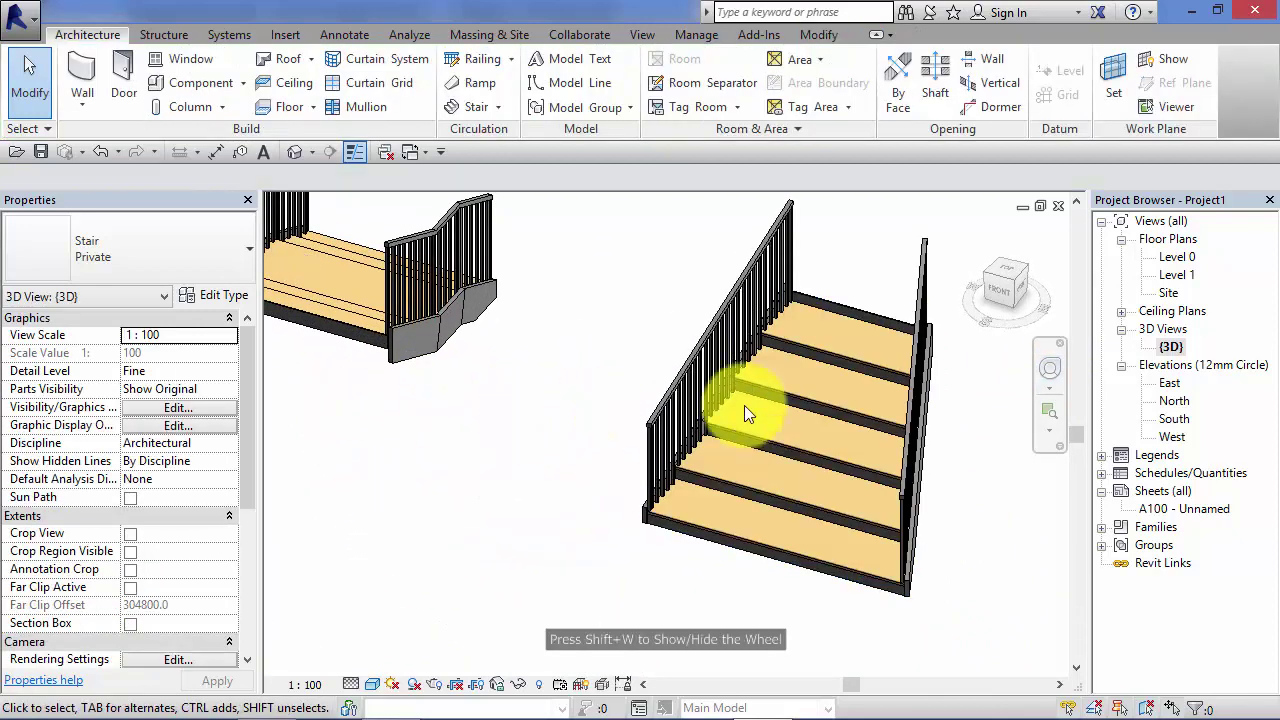
pyautogui.moveTo(463, 436); pyautogui.dragTo(543, 506, button='middle')
# Step: In the Level 0 plan, select the V-shaped stair and open Edit Sketch to review its boundary and risers
pyautogui.click(1179, 256)
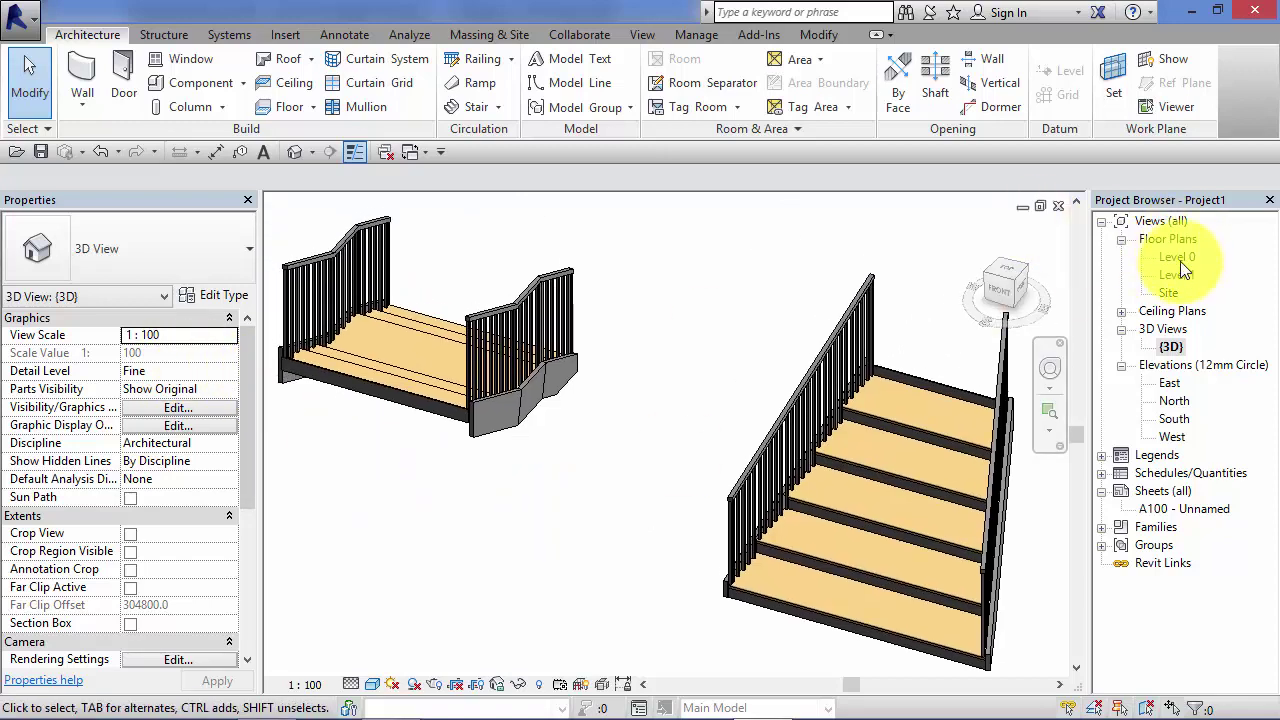
pyautogui.scroll(-4, 700, 380)
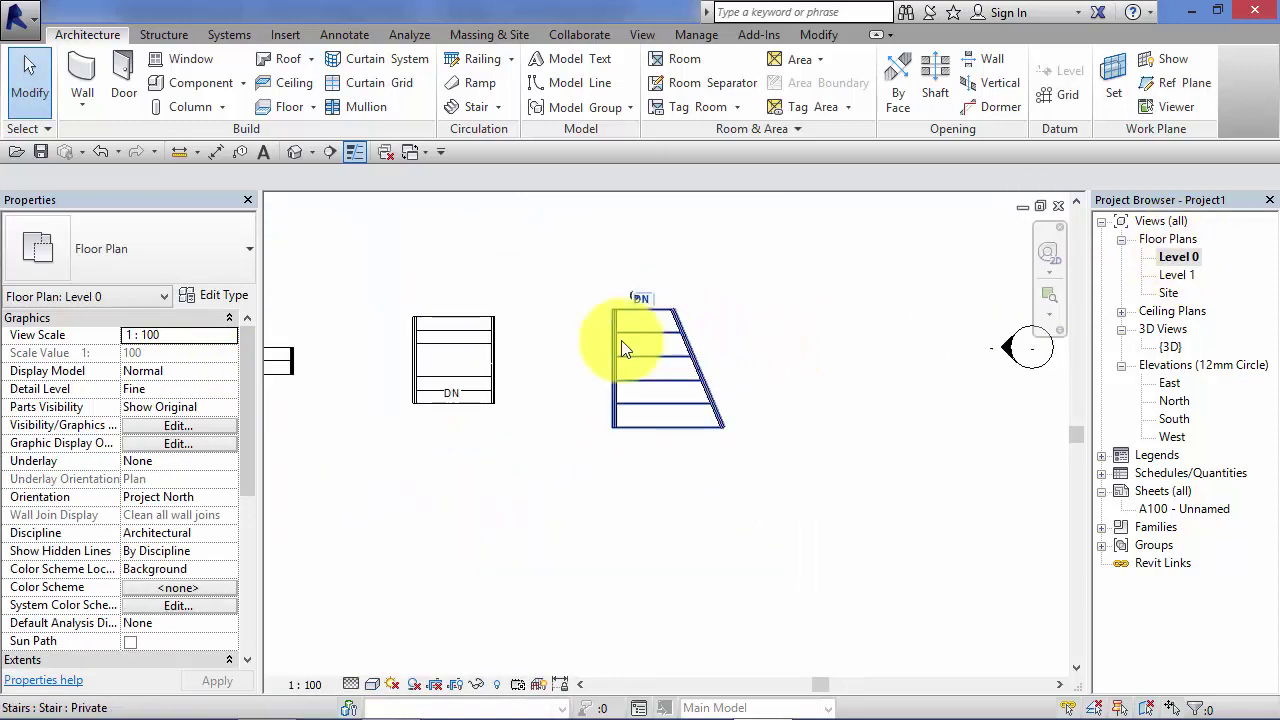
pyautogui.moveTo(458, 407)
pyautogui.mouseDown(button='middle')
pyautogui.moveTo(498, 422)
pyautogui.moveTo(757, 414)
pyautogui.moveTo(894, 431)
pyautogui.moveTo(872, 431)
pyautogui.mouseUp(button='middle')
pyautogui.scroll(5, 505, 387)
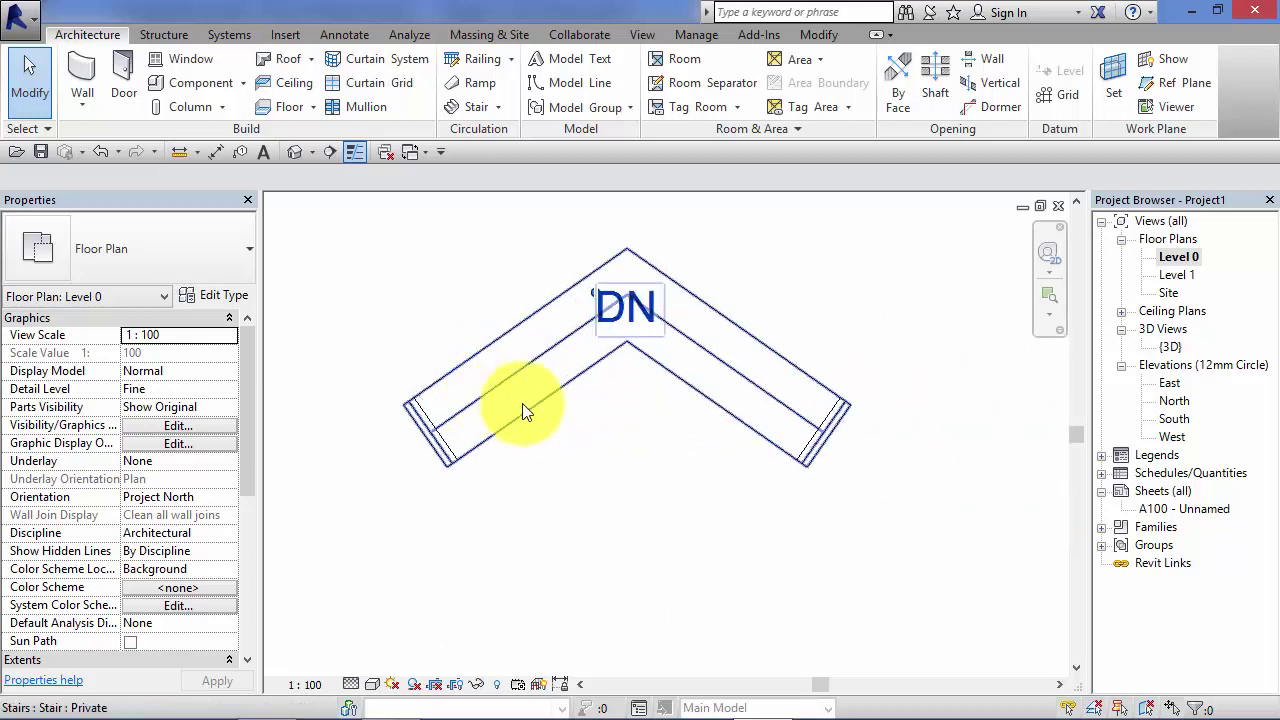
pyautogui.moveTo(543, 414); pyautogui.dragTo(607, 522, button='middle')
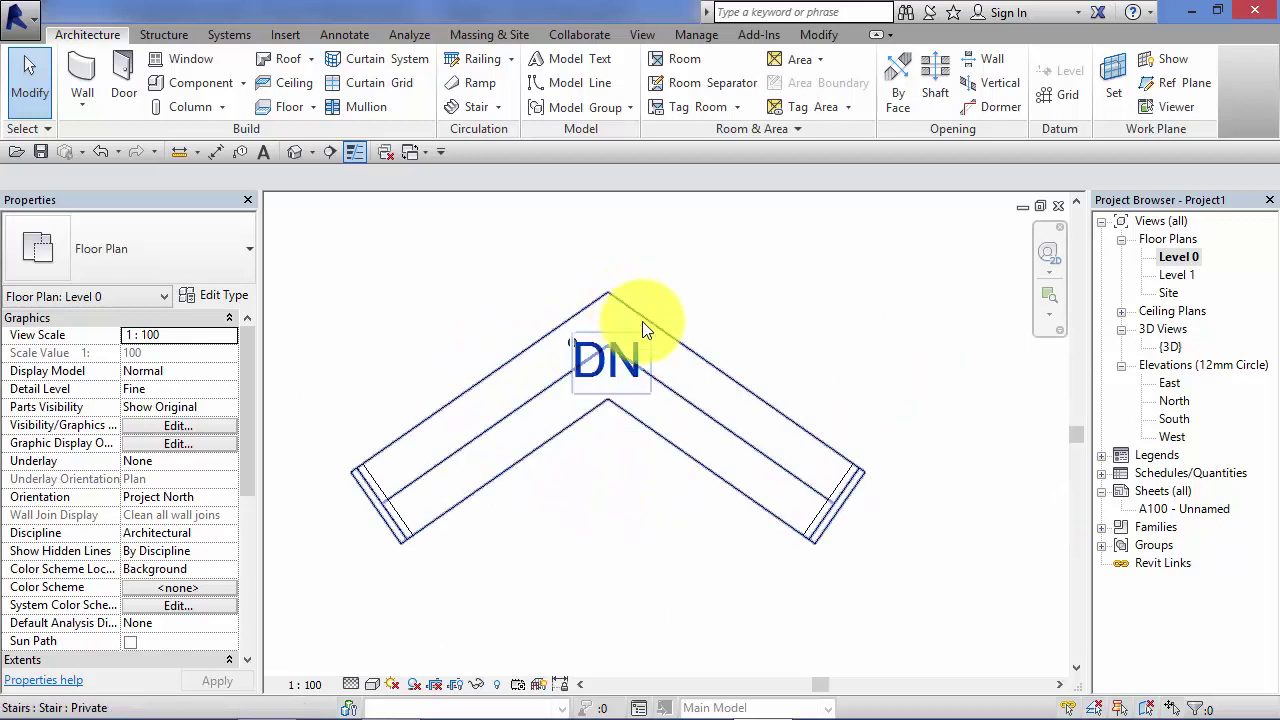
pyautogui.click(735, 383)
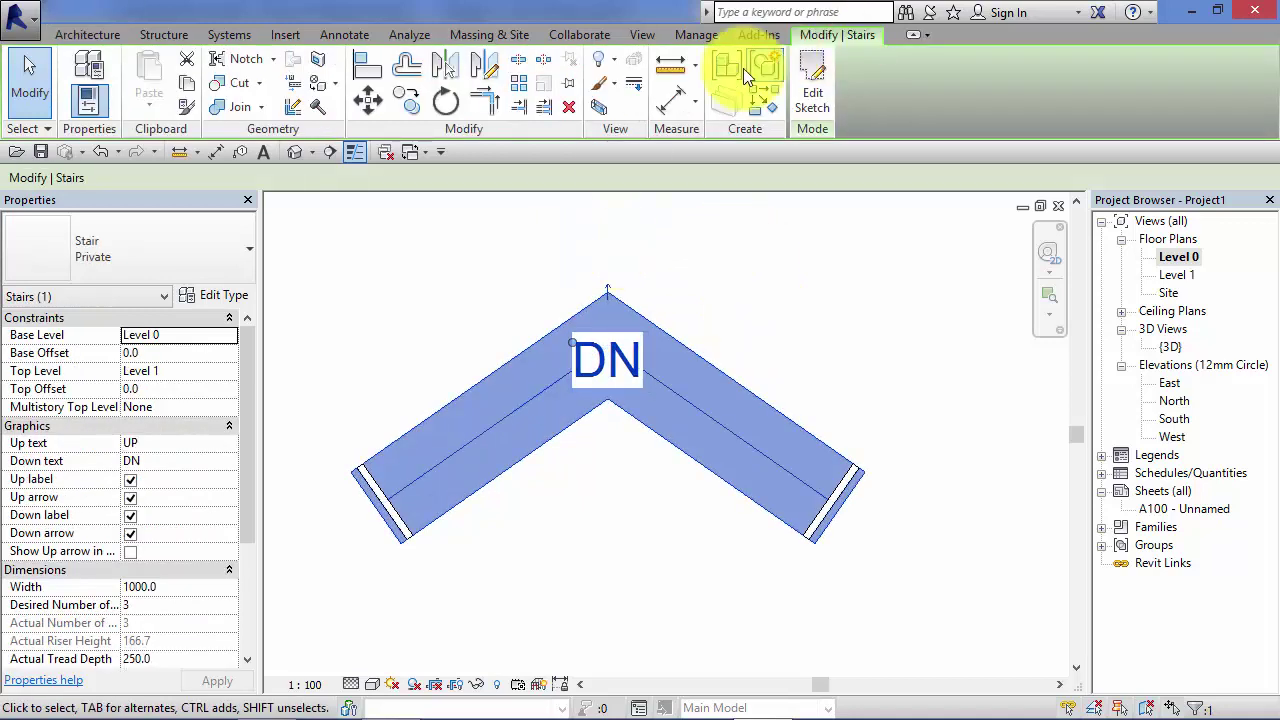
pyautogui.click(815, 88)
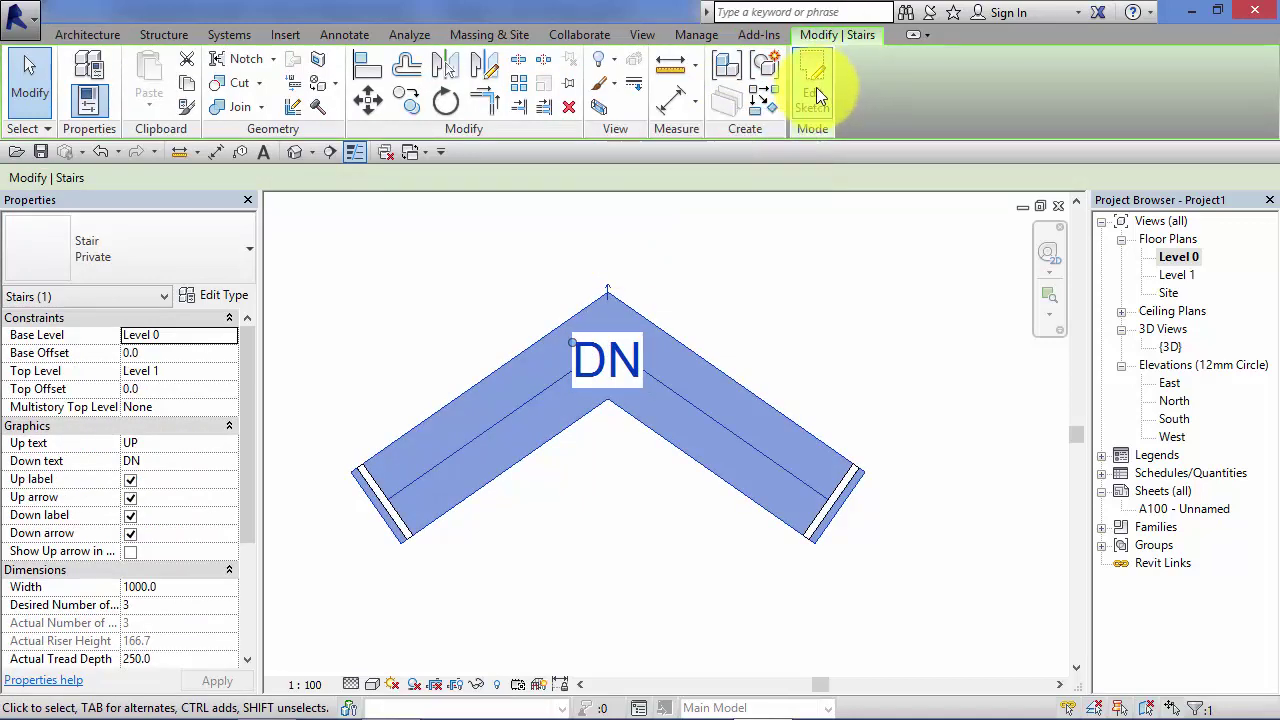
pyautogui.moveTo(530, 474)
pyautogui.mouseDown(button='middle')
pyautogui.moveTo(577, 537)
pyautogui.moveTo(577, 519)
pyautogui.mouseUp(button='middle')
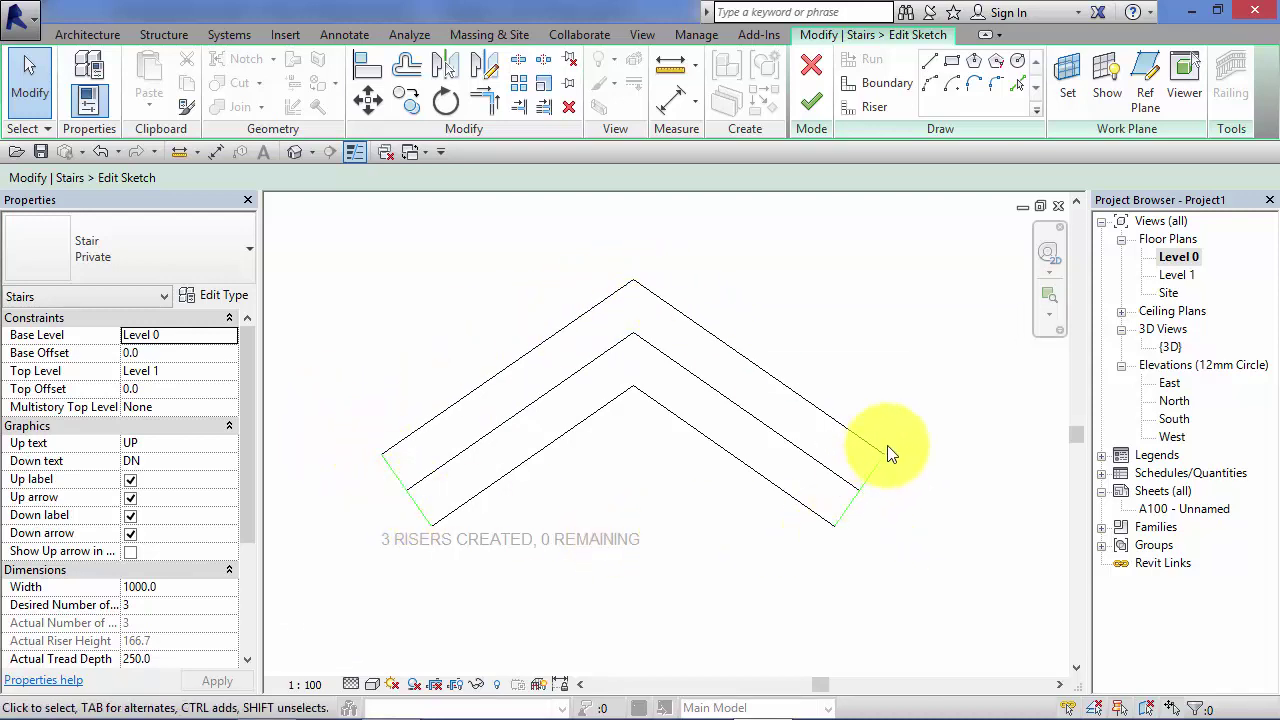
pyautogui.moveTo(896, 527); pyautogui.dragTo(876, 528, button='middle')
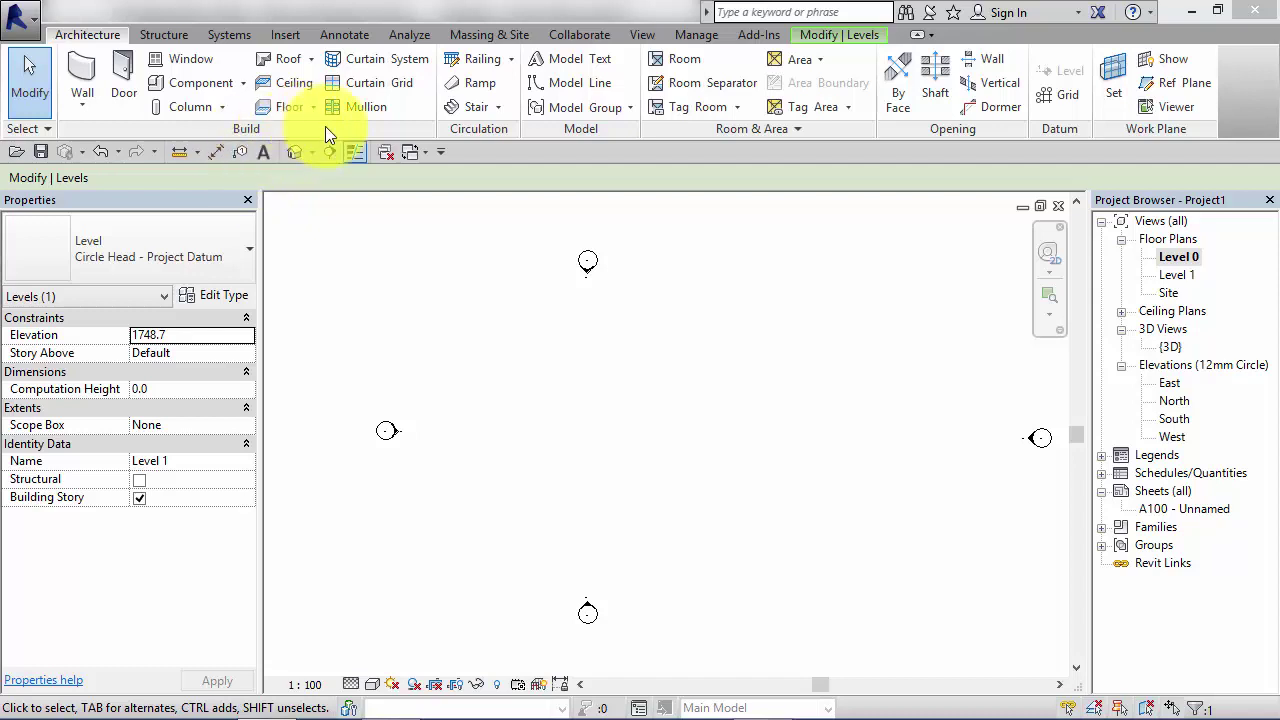
# Step: Create a Stair by Component with a 4-riser first run and a second run completing 11 risers
pyautogui.click(497, 107)
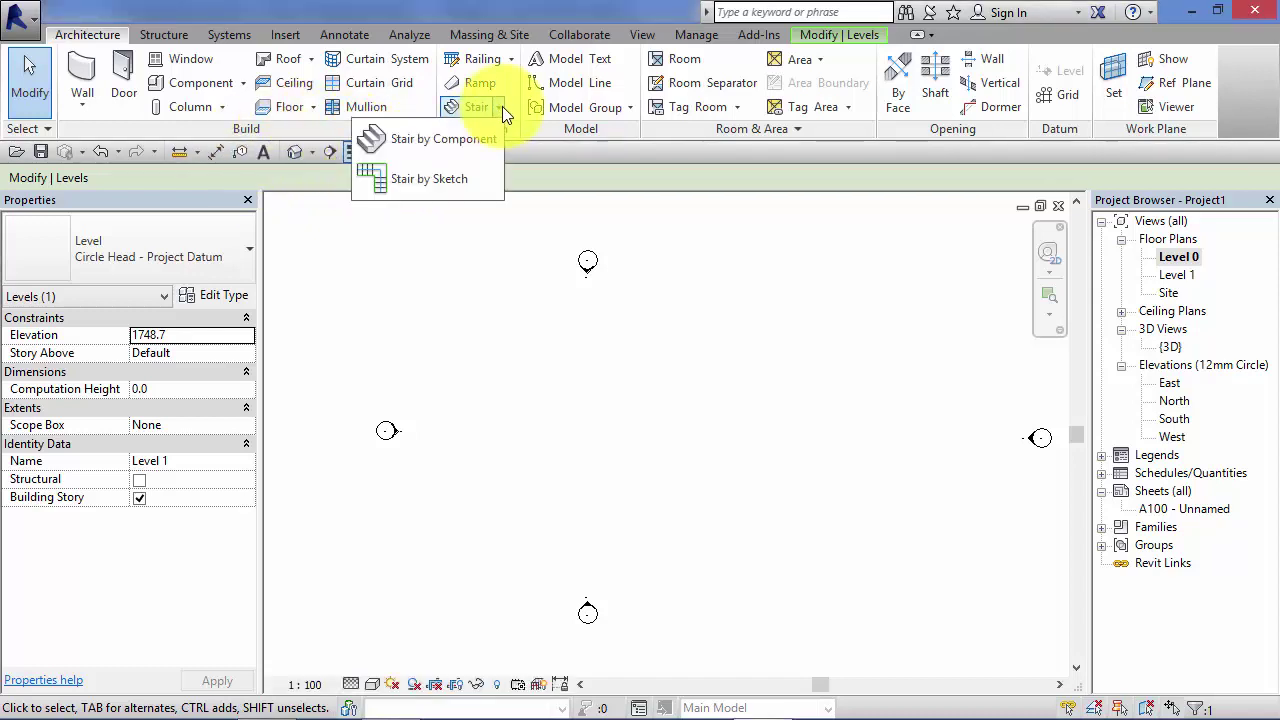
pyautogui.click(449, 139)
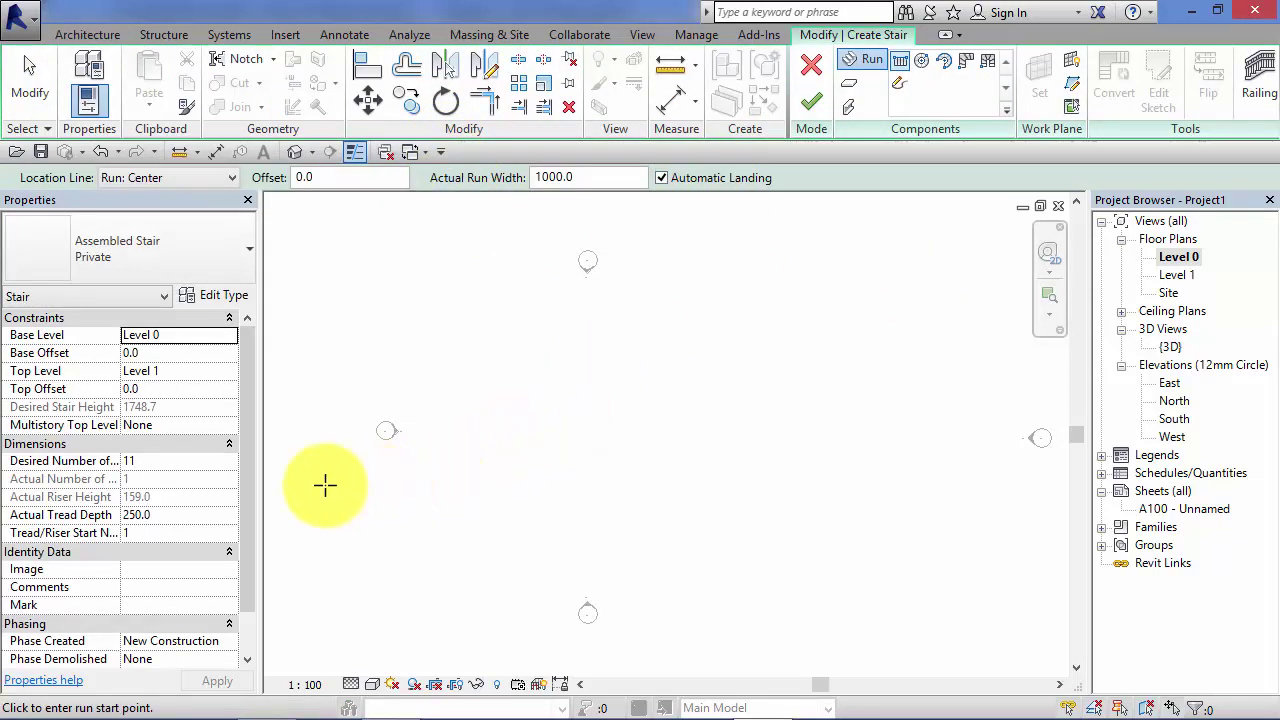
pyautogui.click(468, 437)
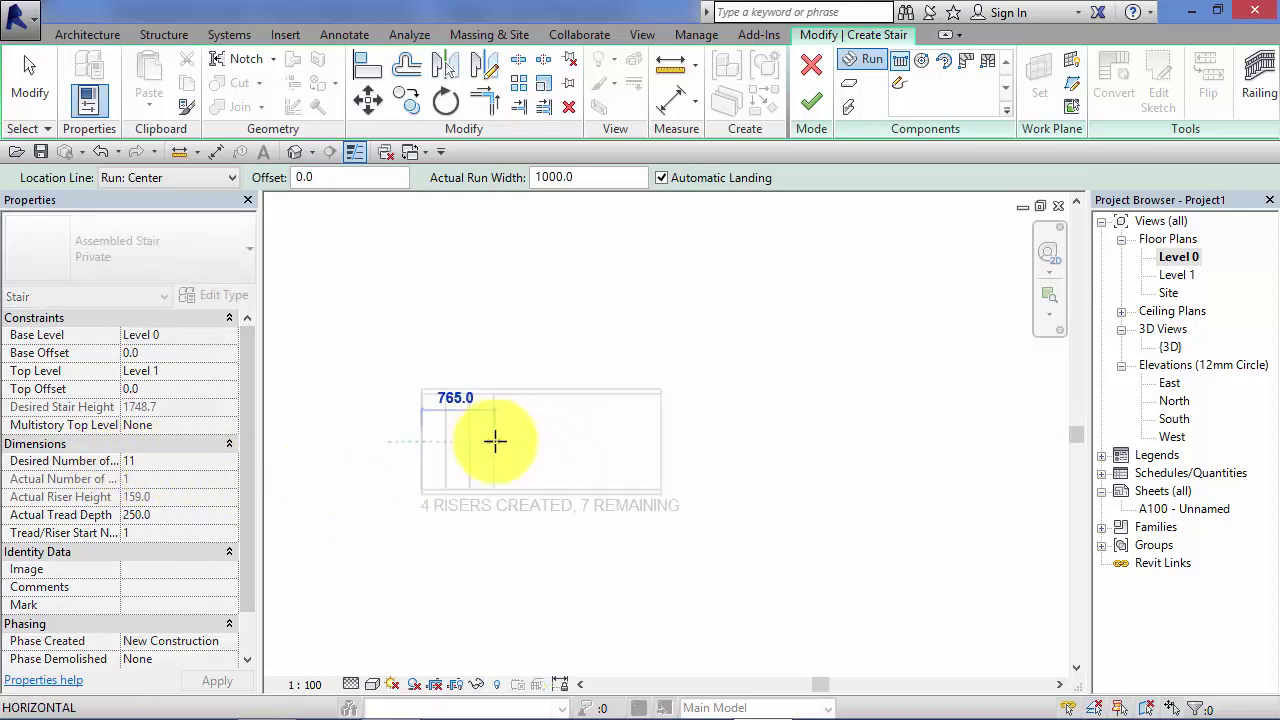
pyautogui.click(492, 442)
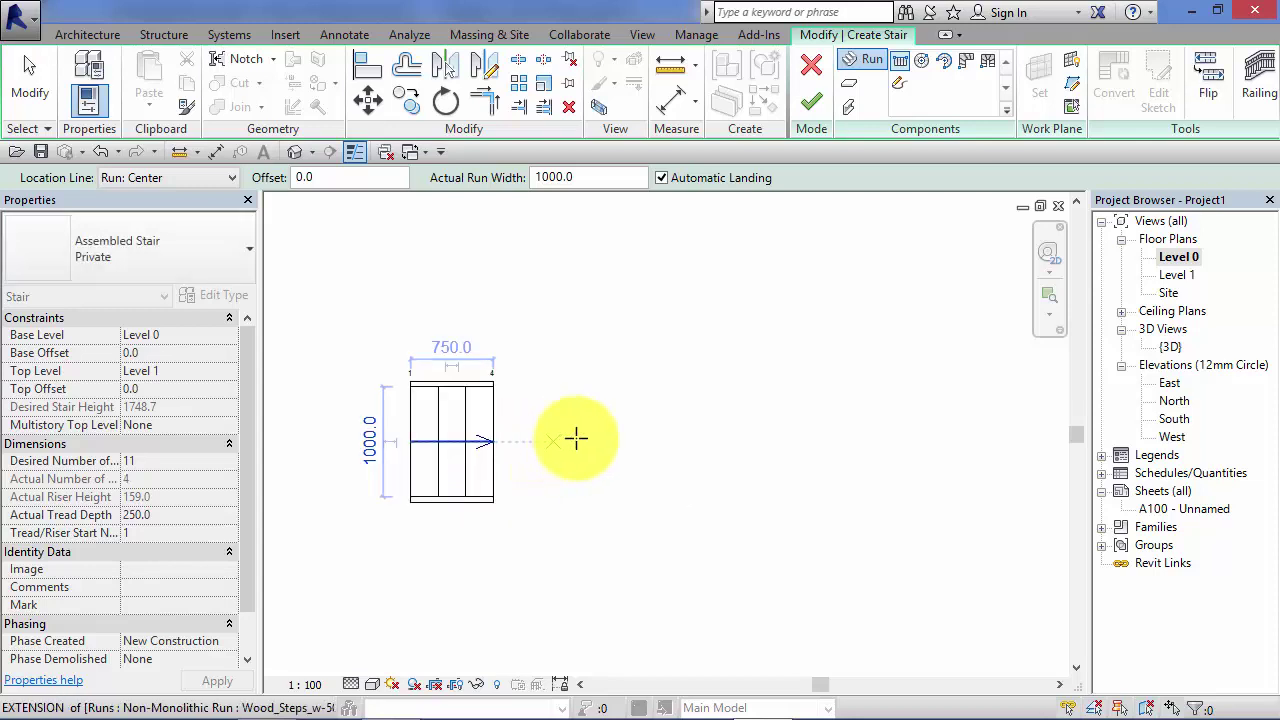
pyautogui.click(640, 437)
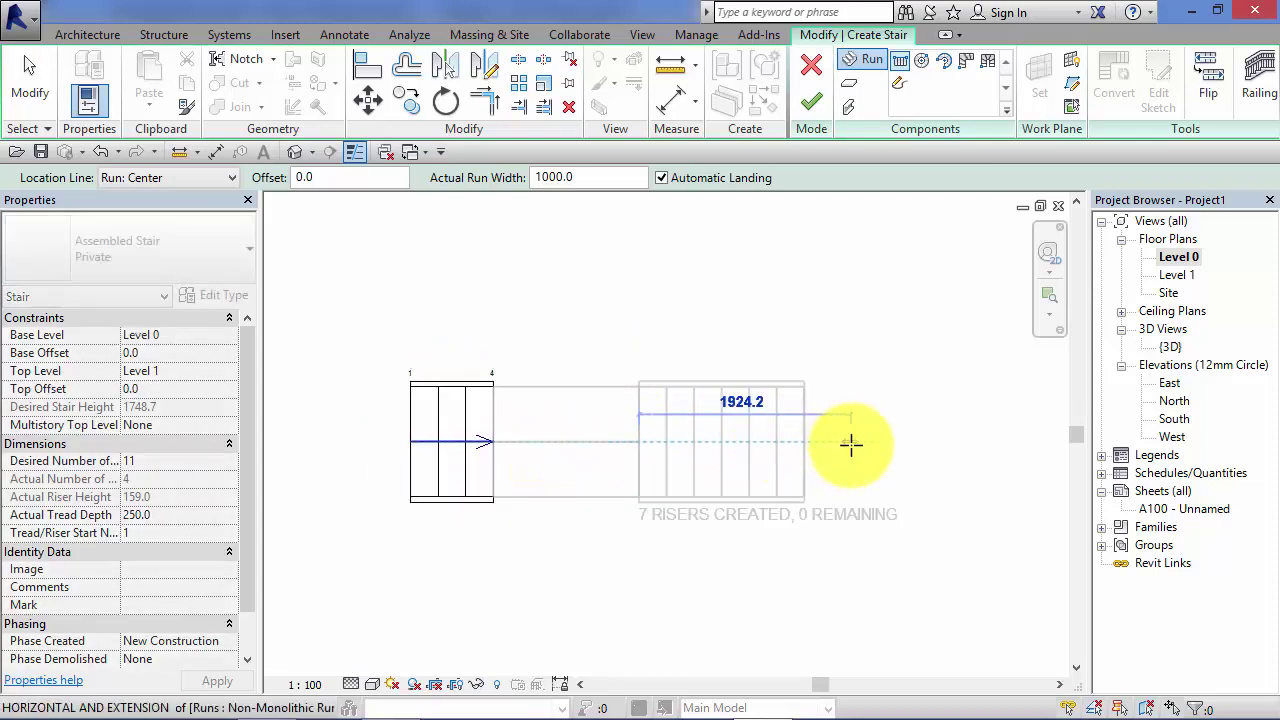
pyautogui.click(850, 444)
pyautogui.press('Escape')
pyautogui.scroll(-2, 891, 531)
pyautogui.moveTo(891, 531); pyautogui.dragTo(851, 474, button='middle')
pyautogui.scroll(-1, 634, 497)
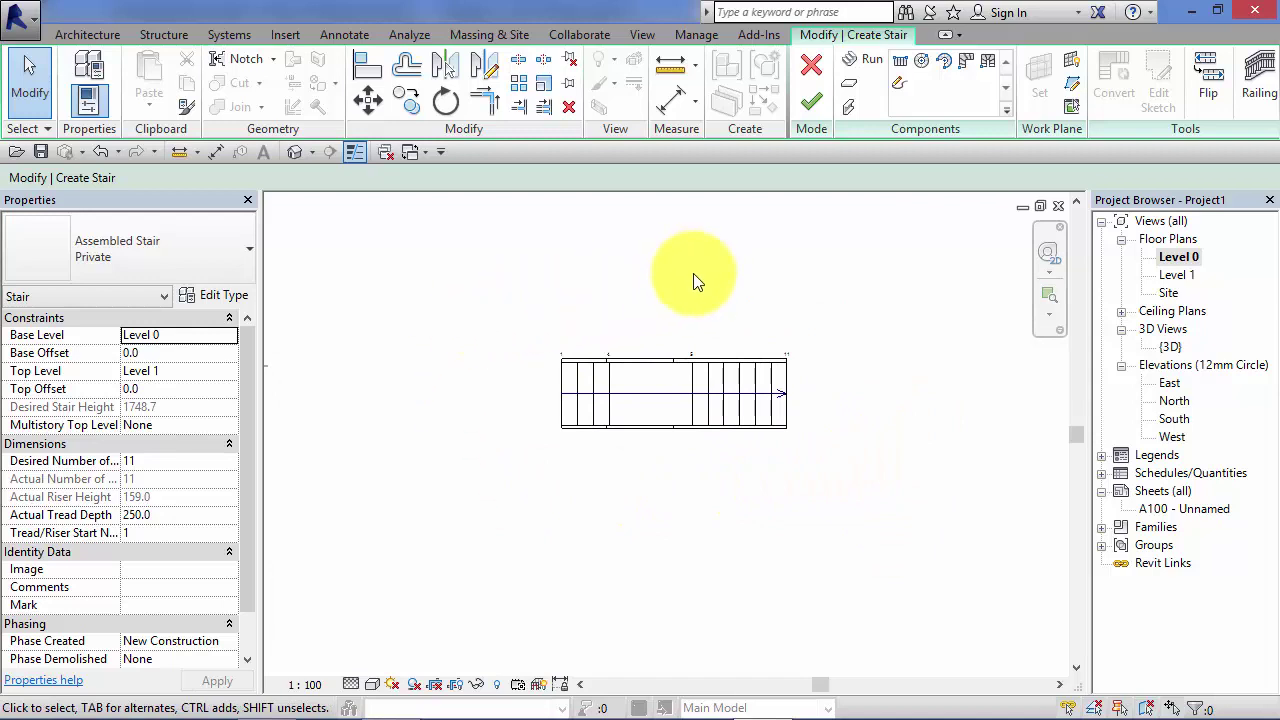
pyautogui.moveTo(751, 286); pyautogui.dragTo(743, 331, button='middle')
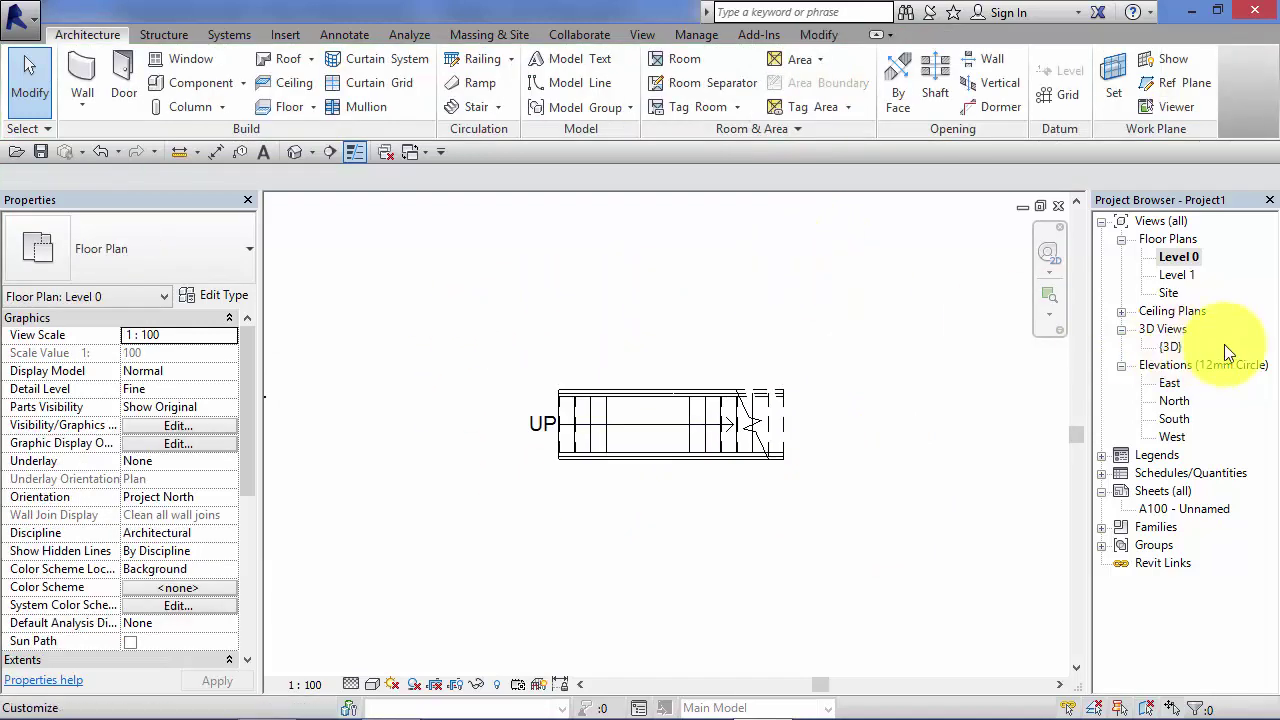
# Step: Open the {3D} view, select the new stair and orbit around it with the SteeringWheel
pyautogui.doubleClick(1170, 347)
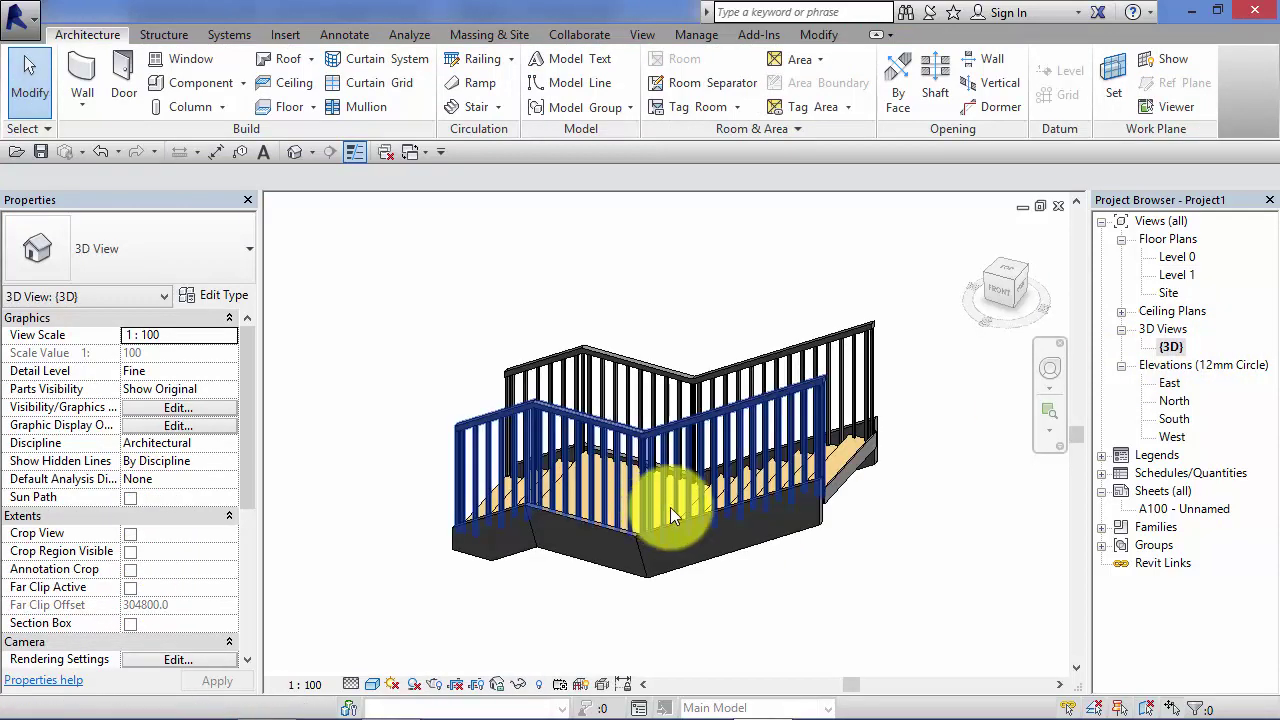
pyautogui.click(836, 580)
pyautogui.click(1050, 373)
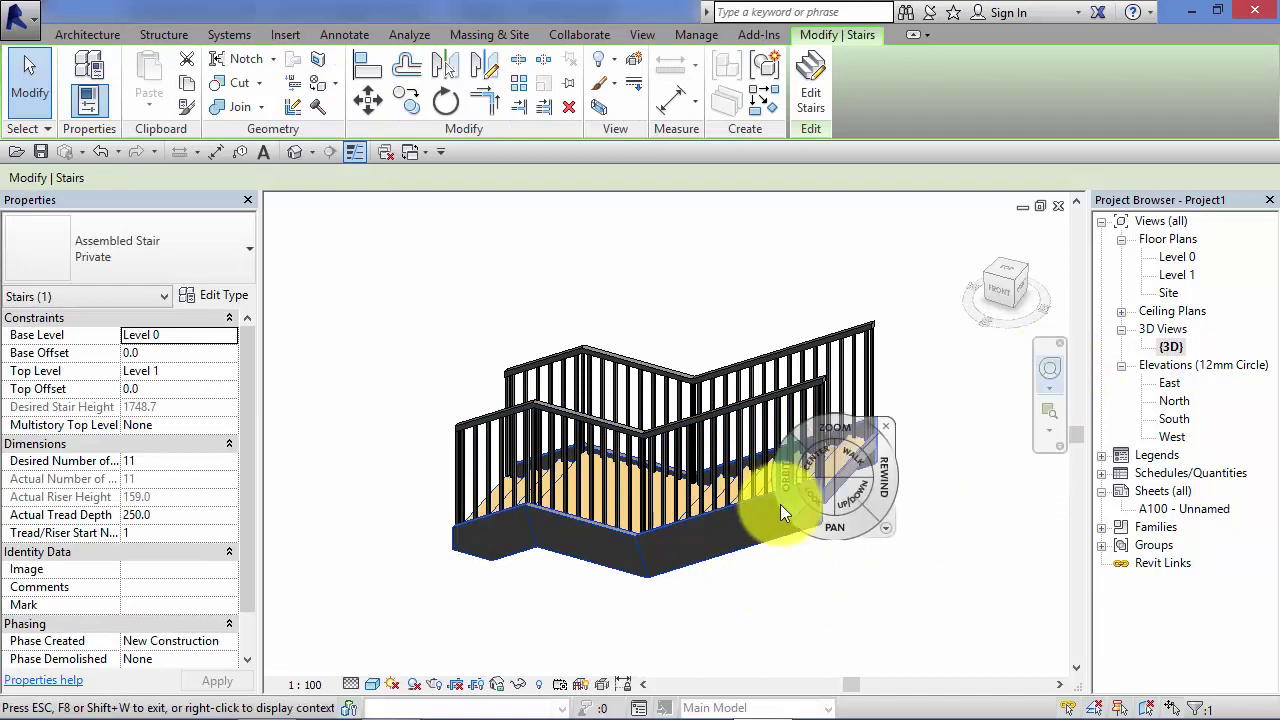
pyautogui.moveTo(781, 505); pyautogui.dragTo(794, 547)
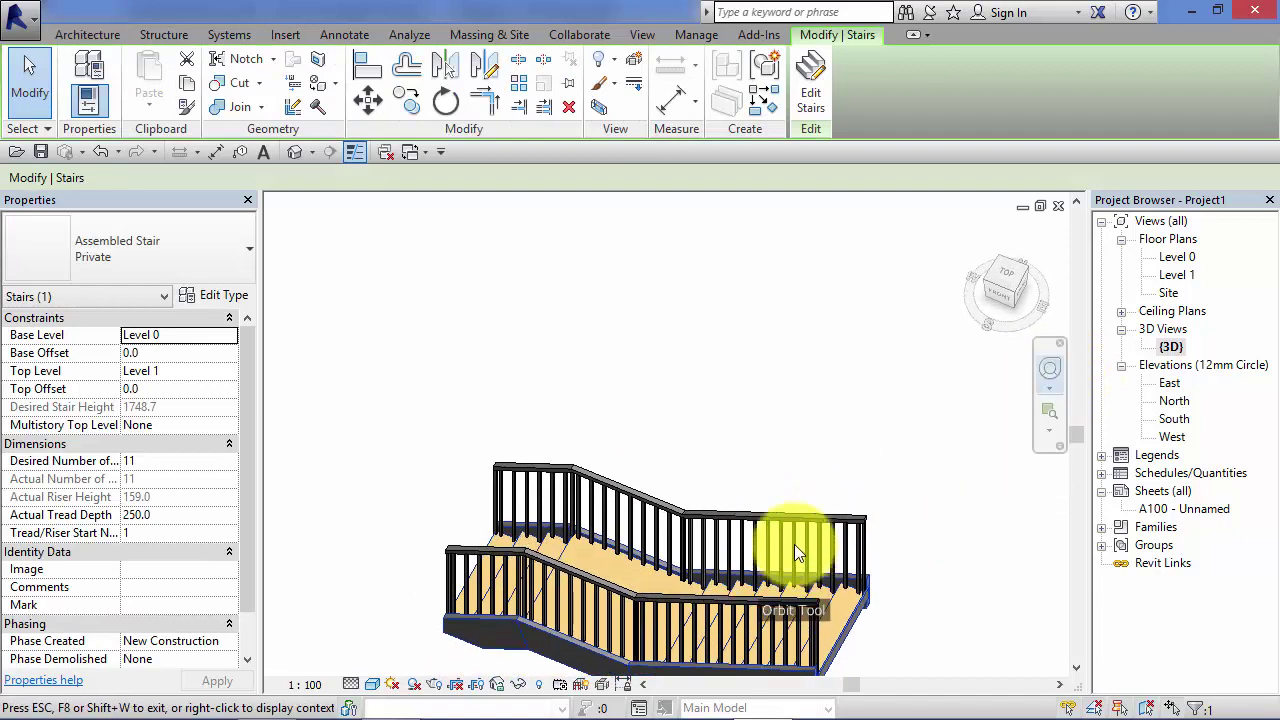
pyautogui.moveTo(784, 544); pyautogui.dragTo(394, 562)
pyautogui.click(713, 547)
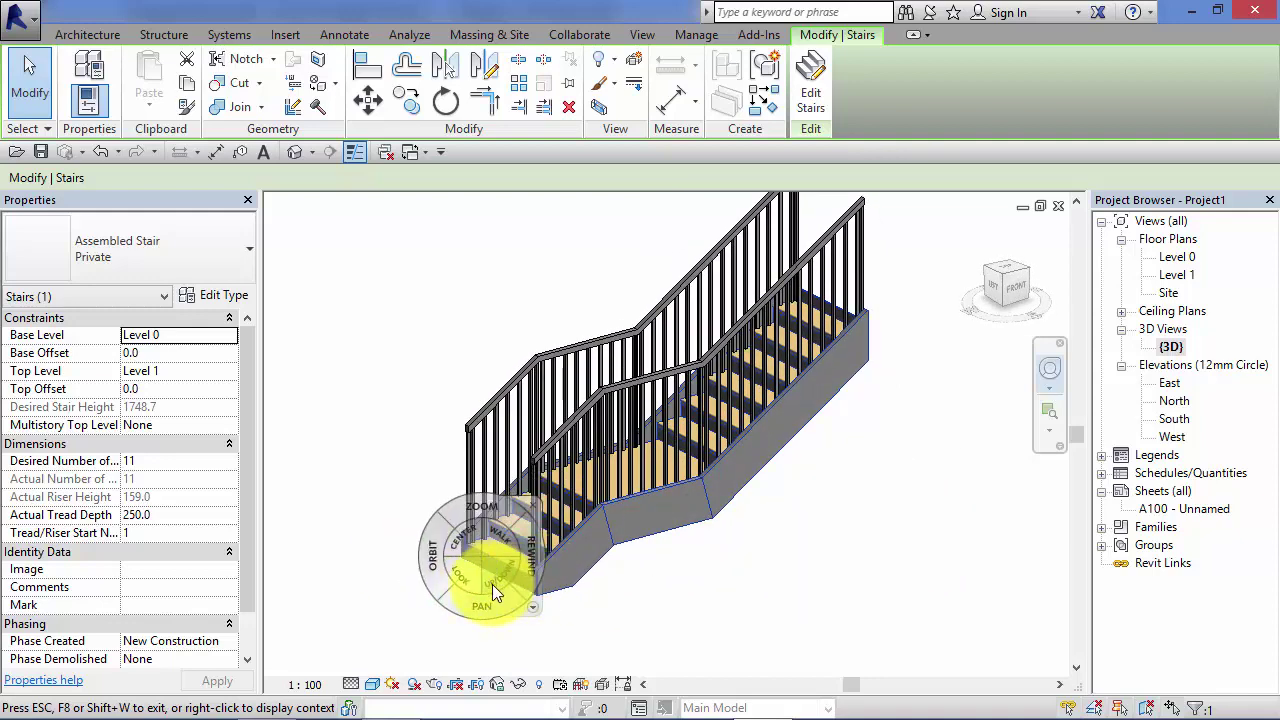
pyautogui.press('Escape')
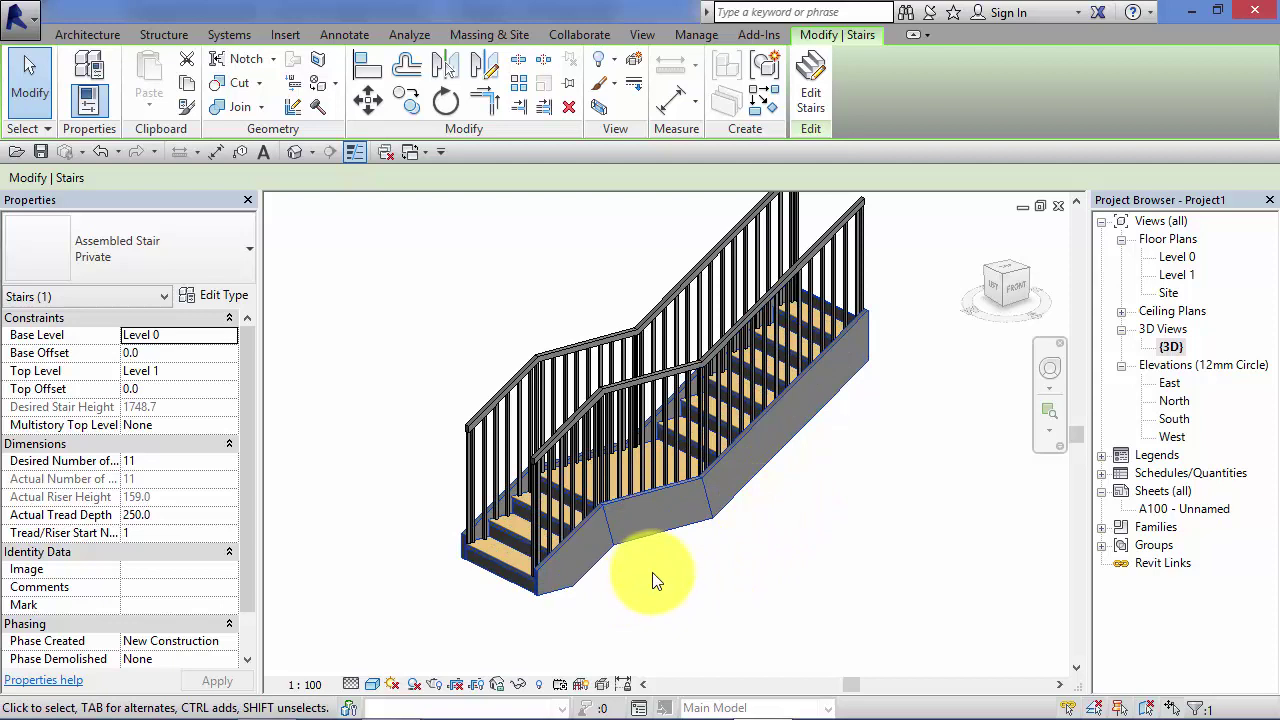
pyautogui.moveTo(722, 577)
pyautogui.mouseDown(button='middle')
pyautogui.moveTo(746, 591)
pyautogui.moveTo(723, 586)
pyautogui.mouseUp(button='middle')
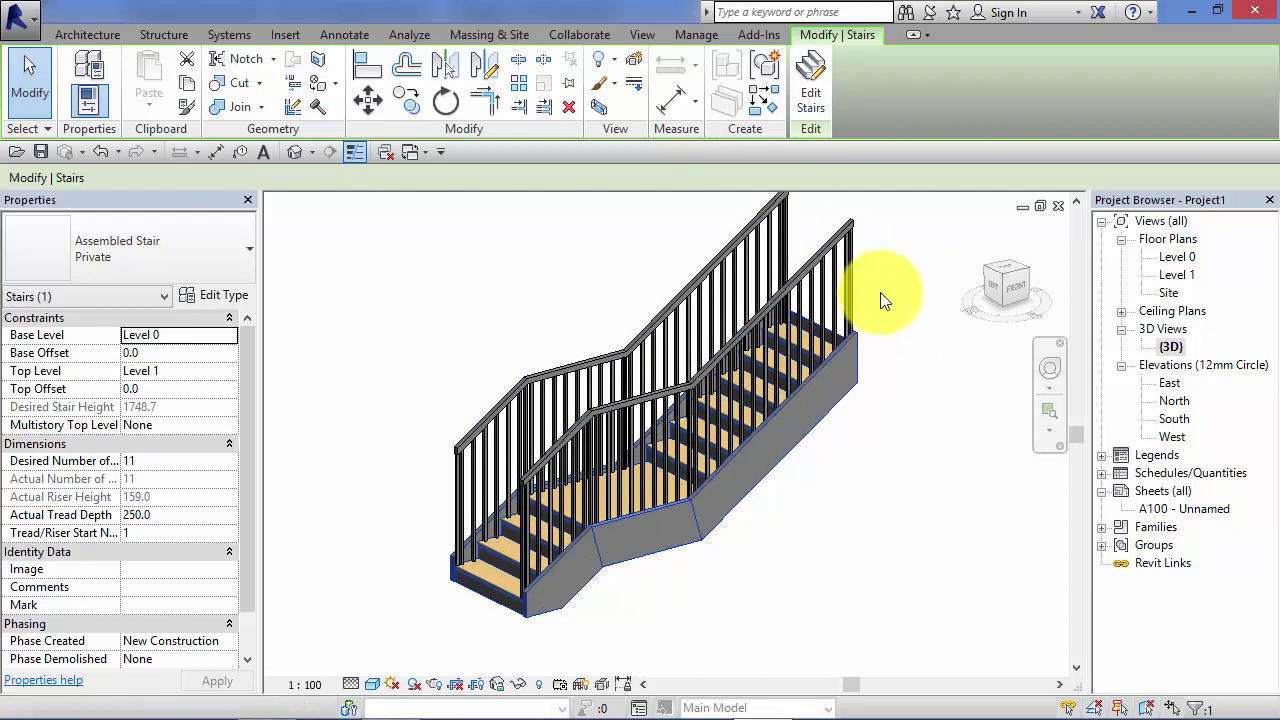
# Step: Edit the stair and convert its lower 4-riser run to a sketch-based run, accepting the warning
pyautogui.click(821, 105)
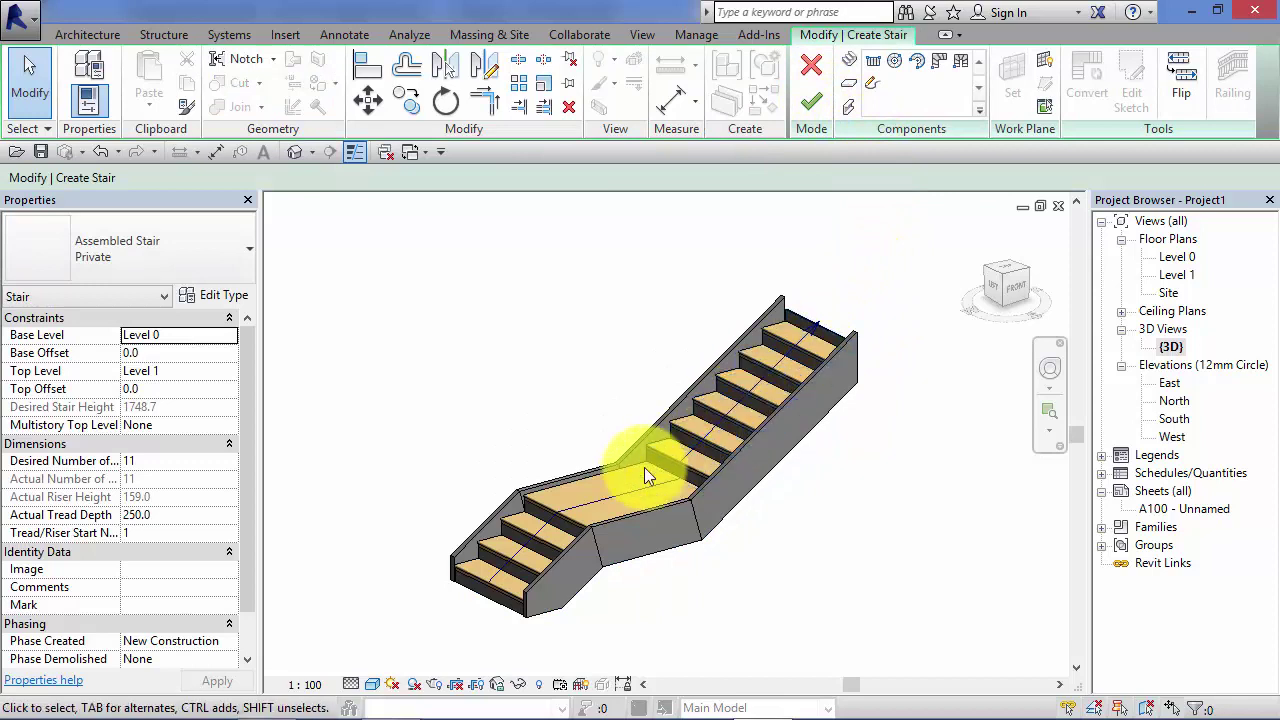
pyautogui.click(527, 567)
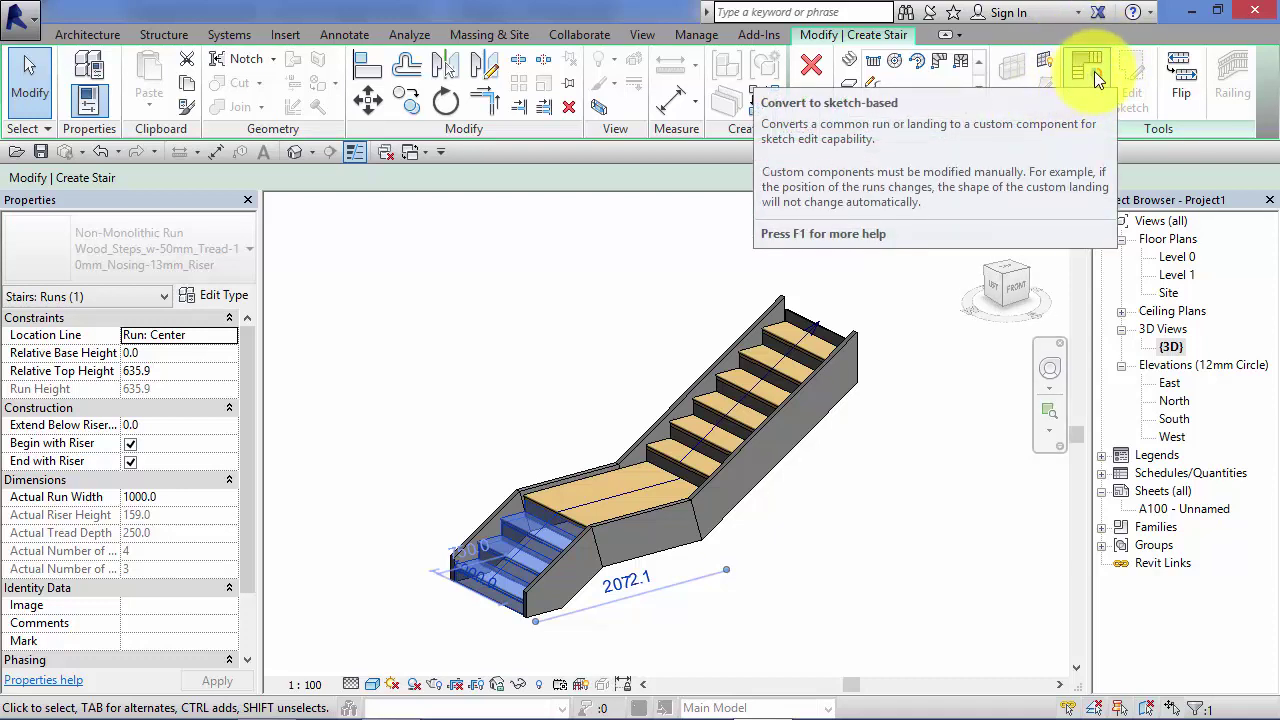
pyautogui.click(1094, 71)
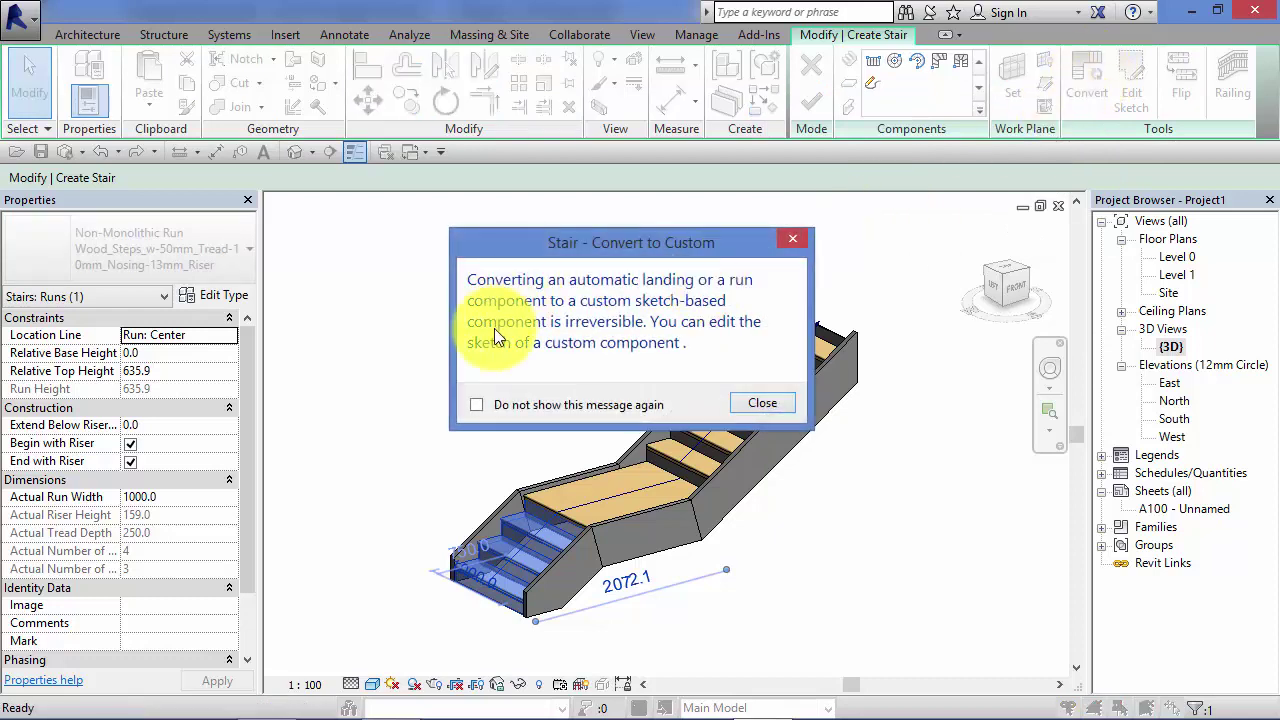
pyautogui.moveTo(498, 246); pyautogui.dragTo(501, 207)
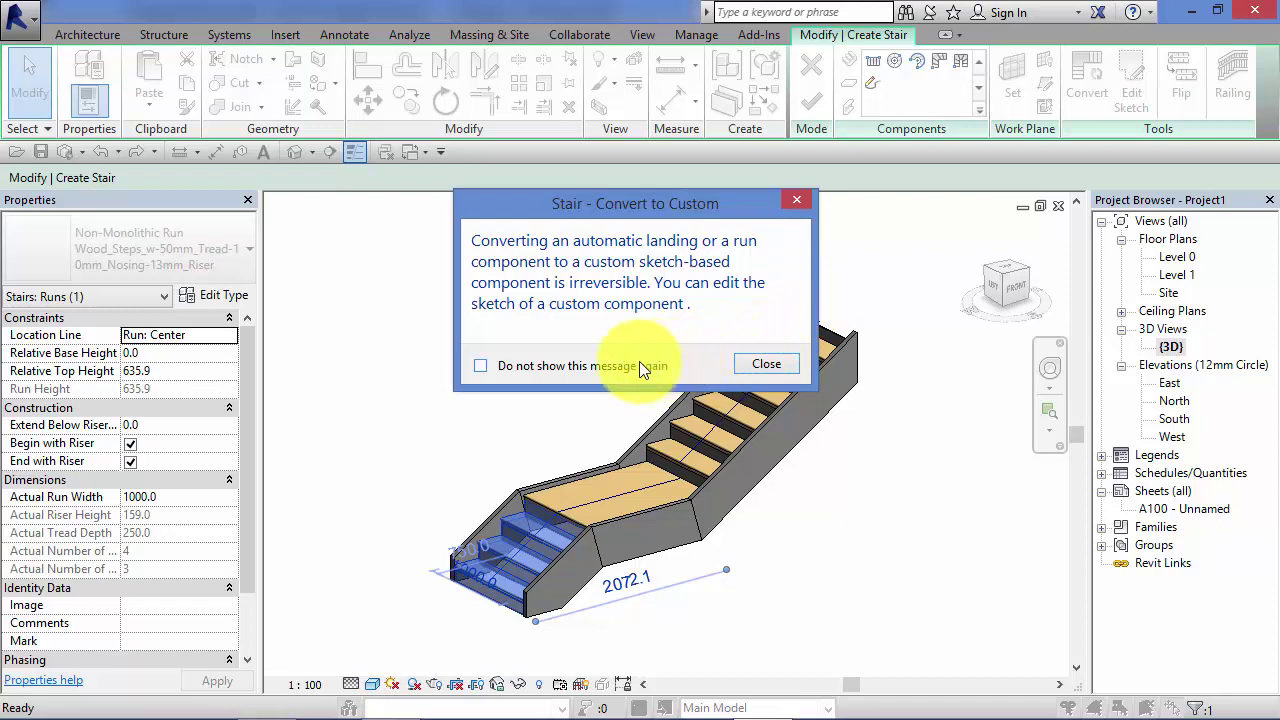
pyautogui.click(760, 364)
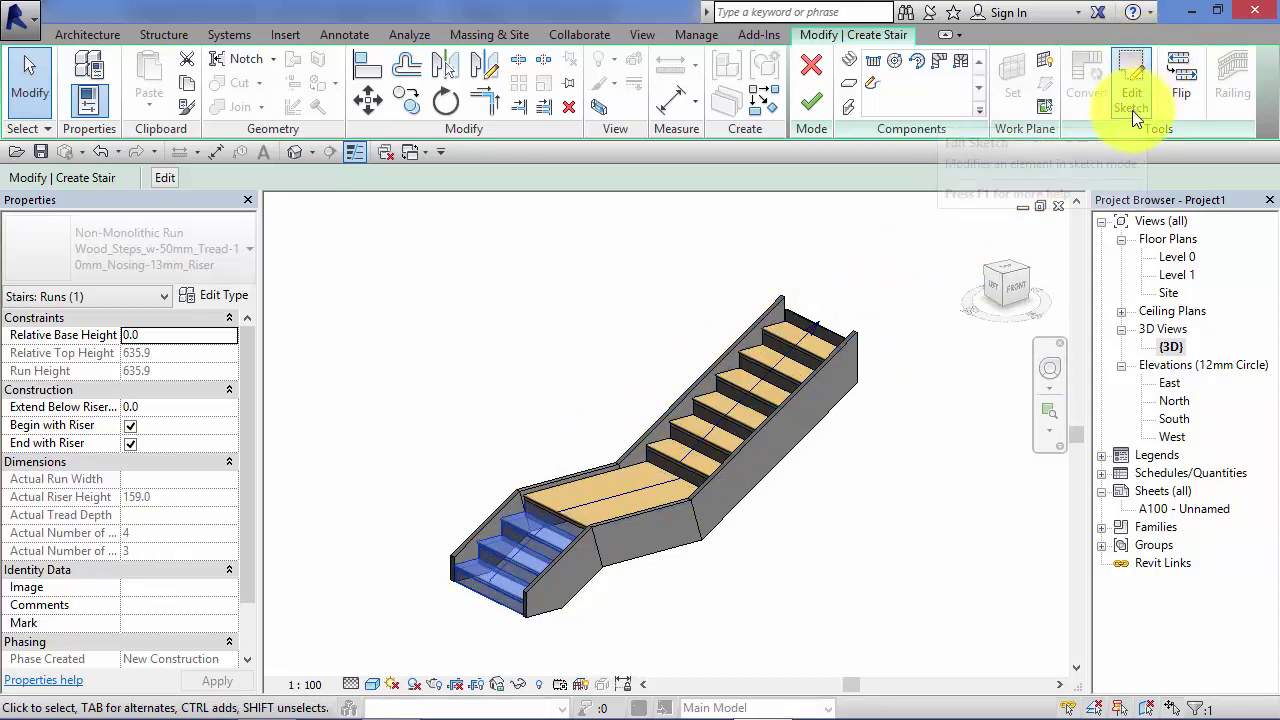
# Step: Zoom into the lower run in the Level 0 plan and enter its Edit Sketch mode
pyautogui.doubleClick(1177, 257)
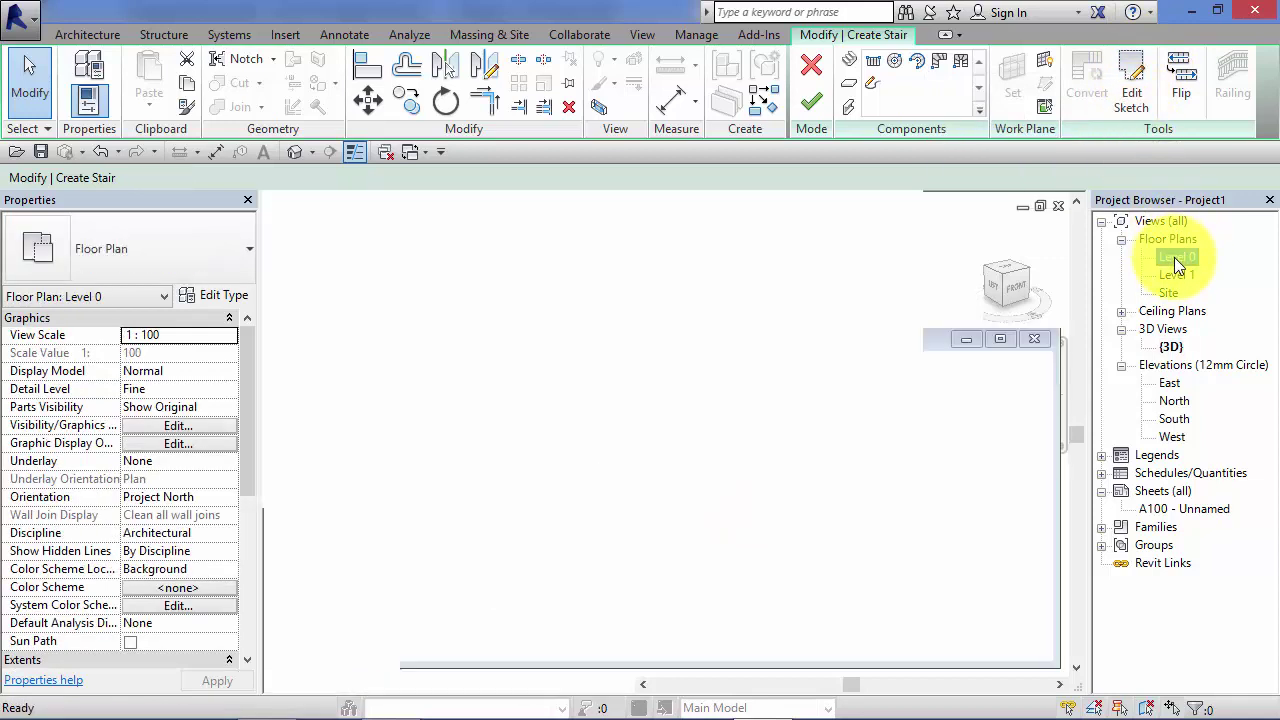
pyautogui.scroll(5, 400, 325)
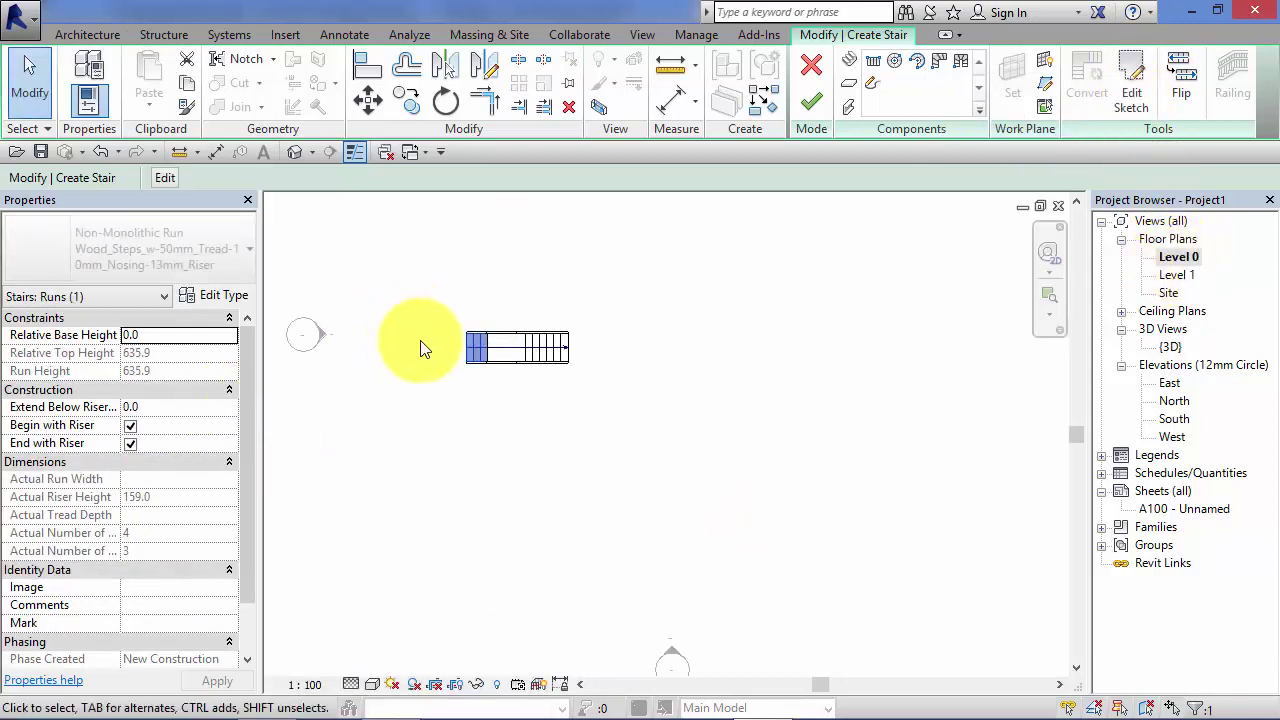
pyautogui.scroll(5, 520, 360)
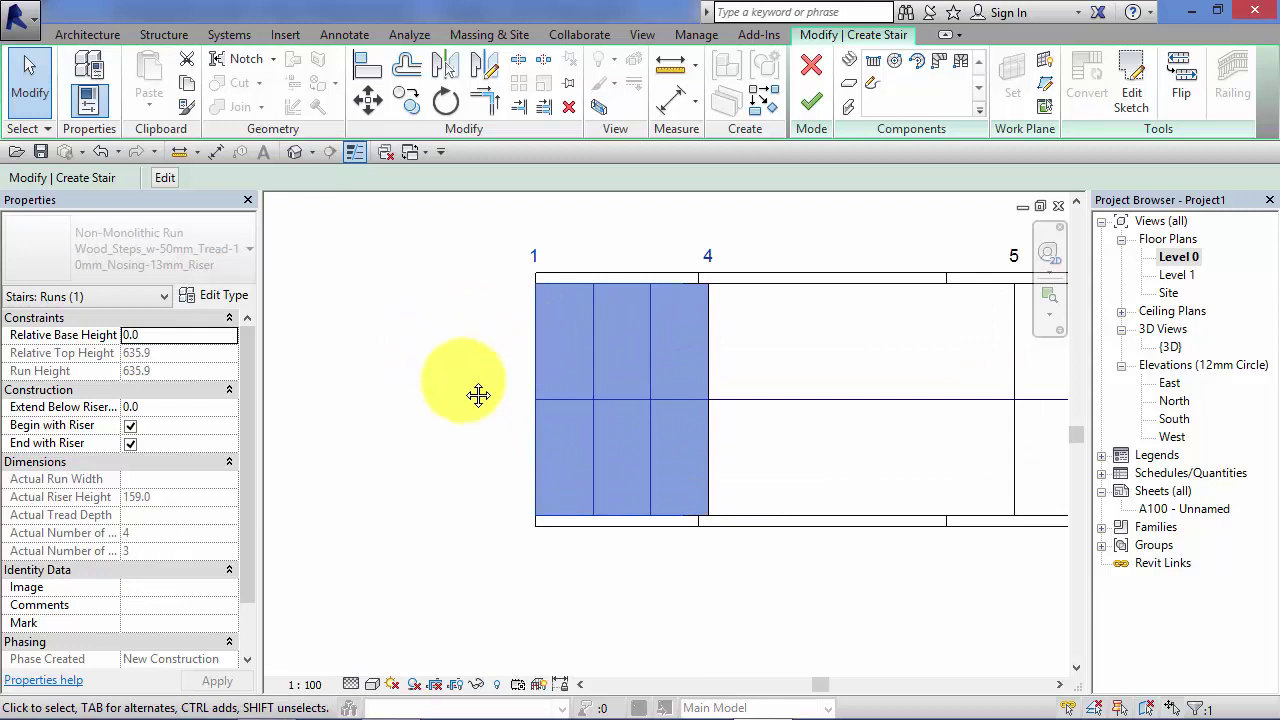
pyautogui.moveTo(480, 394); pyautogui.dragTo(477, 432, button='middle')
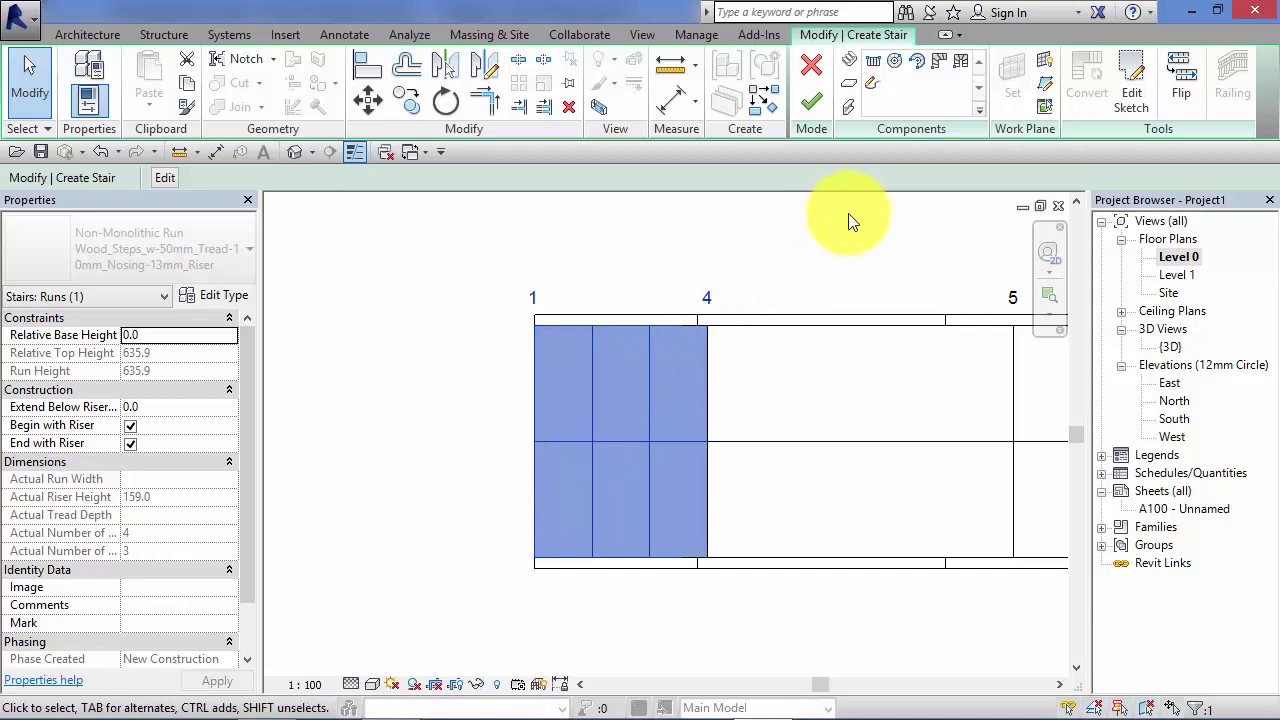
pyautogui.click(1133, 88)
pyautogui.scroll(2, 591, 508)
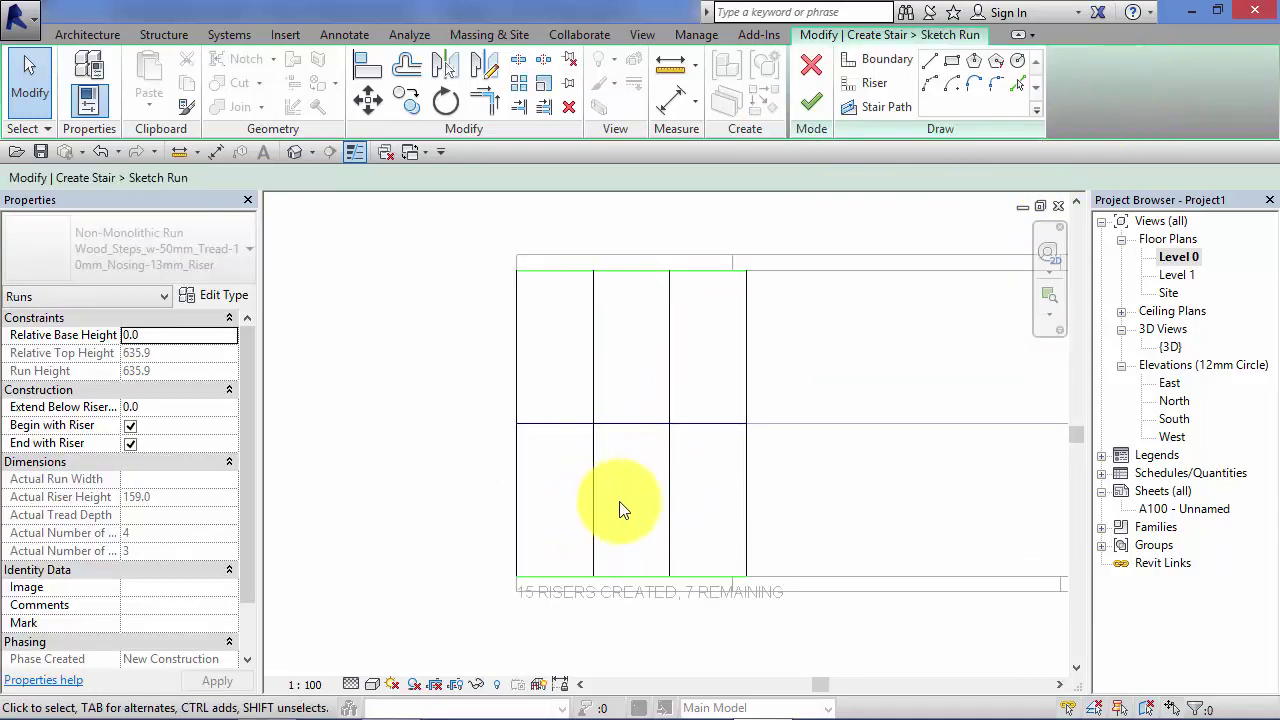
pyautogui.moveTo(630, 510); pyautogui.dragTo(613, 522, button='middle')
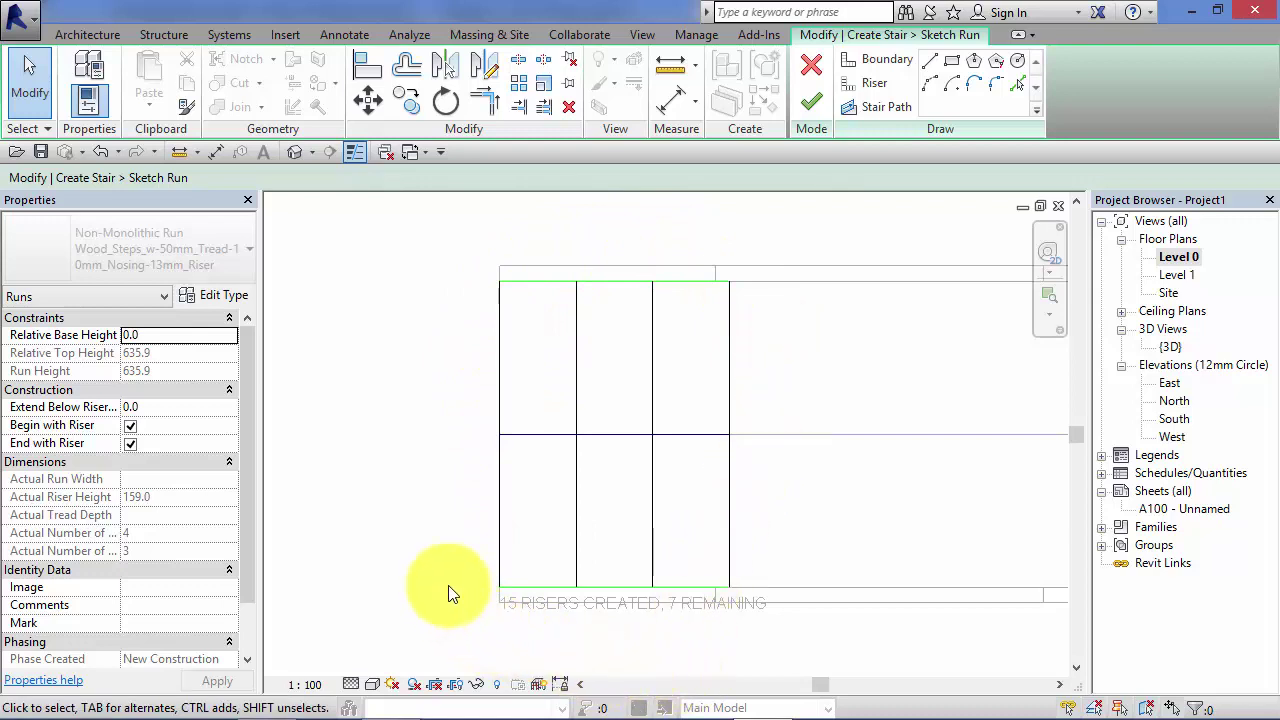
pyautogui.scroll(2, 547, 296)
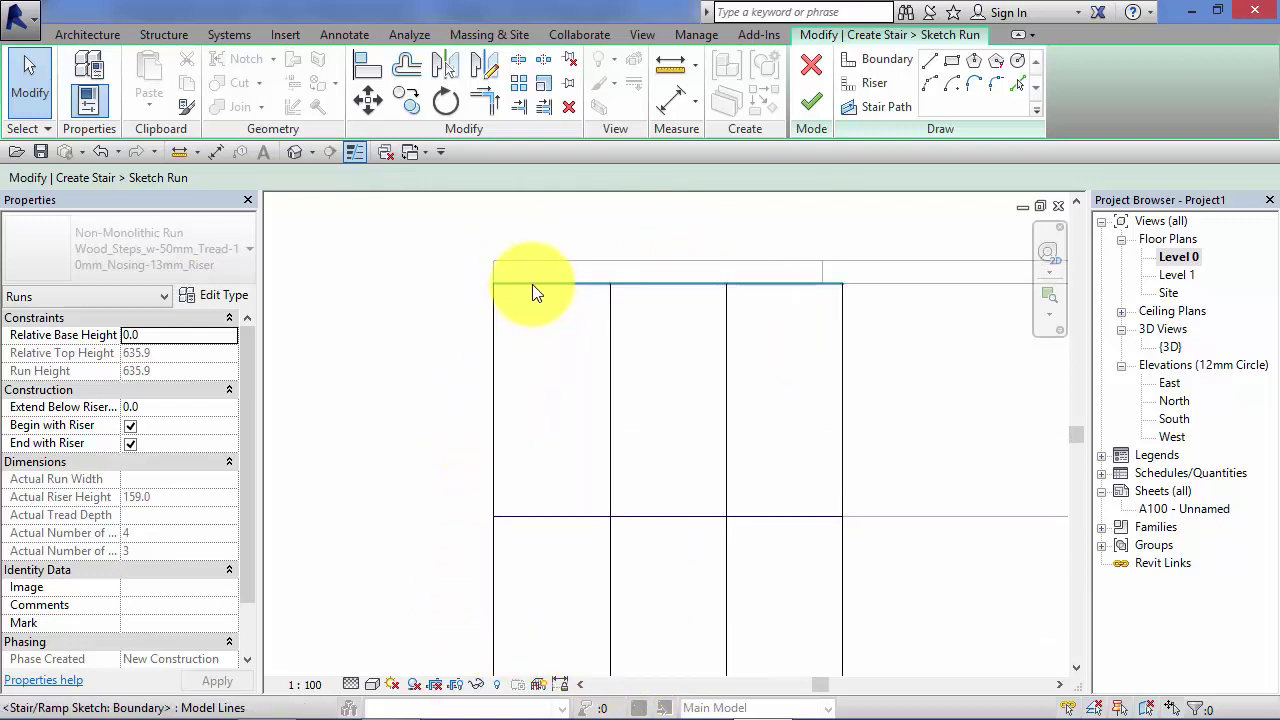
# Step: Drag the top boundary line's left endpoint to slant the run's outer boundary
pyautogui.click(534, 289)
pyautogui.moveTo(492, 298); pyautogui.dragTo(486, 460, button='middle')
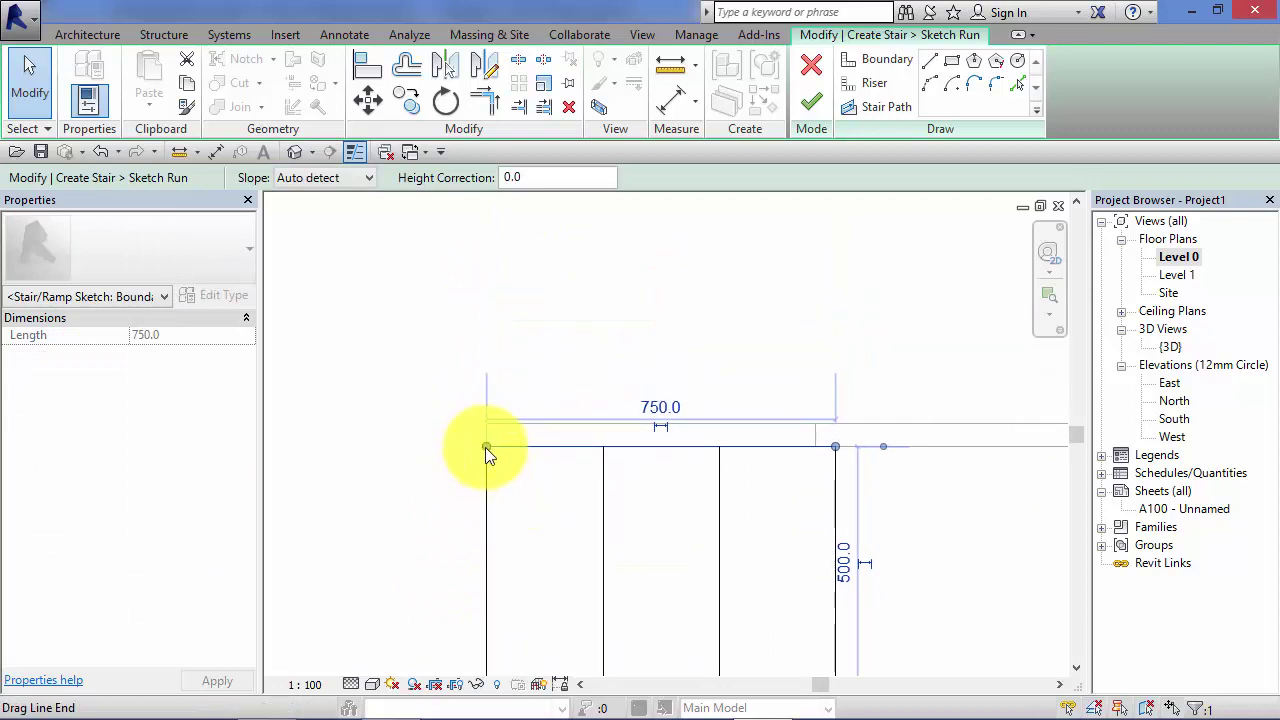
pyautogui.moveTo(485, 447); pyautogui.dragTo(486, 250)
pyautogui.scroll(-2, 491, 314)
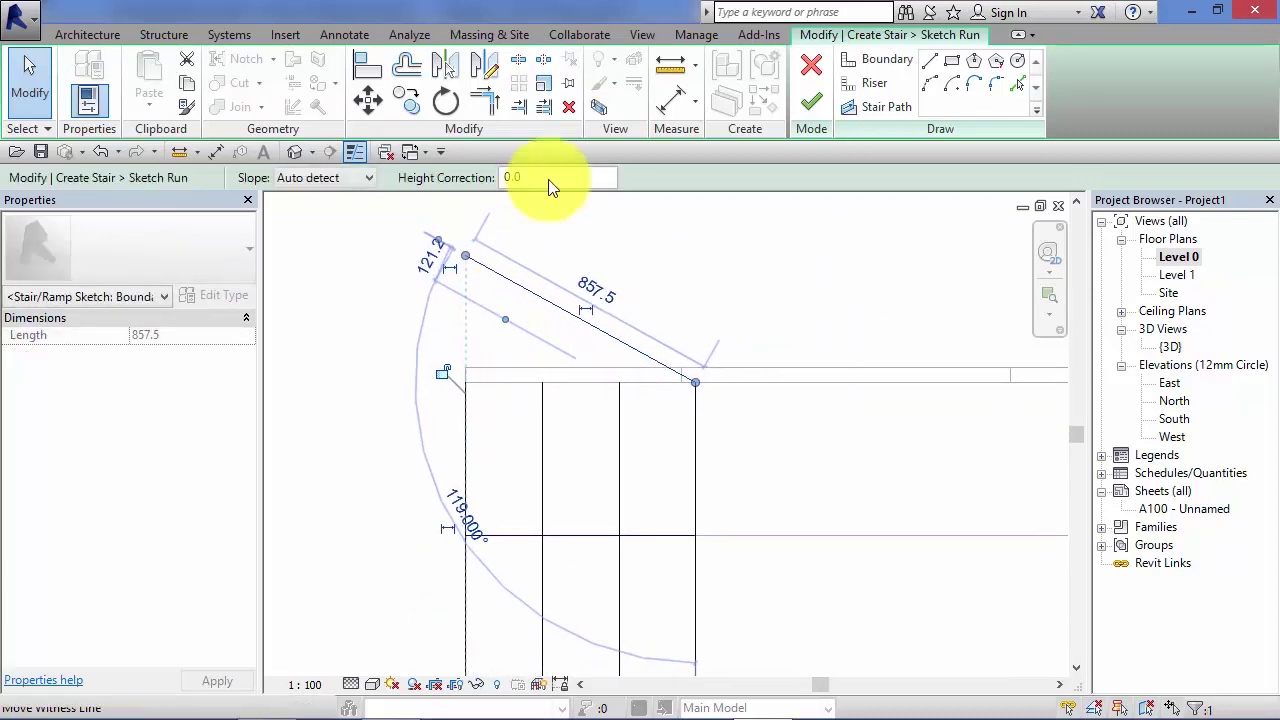
# Step: Extend the right, middle and left run lines up to the sloped boundary with Trim/Extend Single Element
pyautogui.click(541, 108)
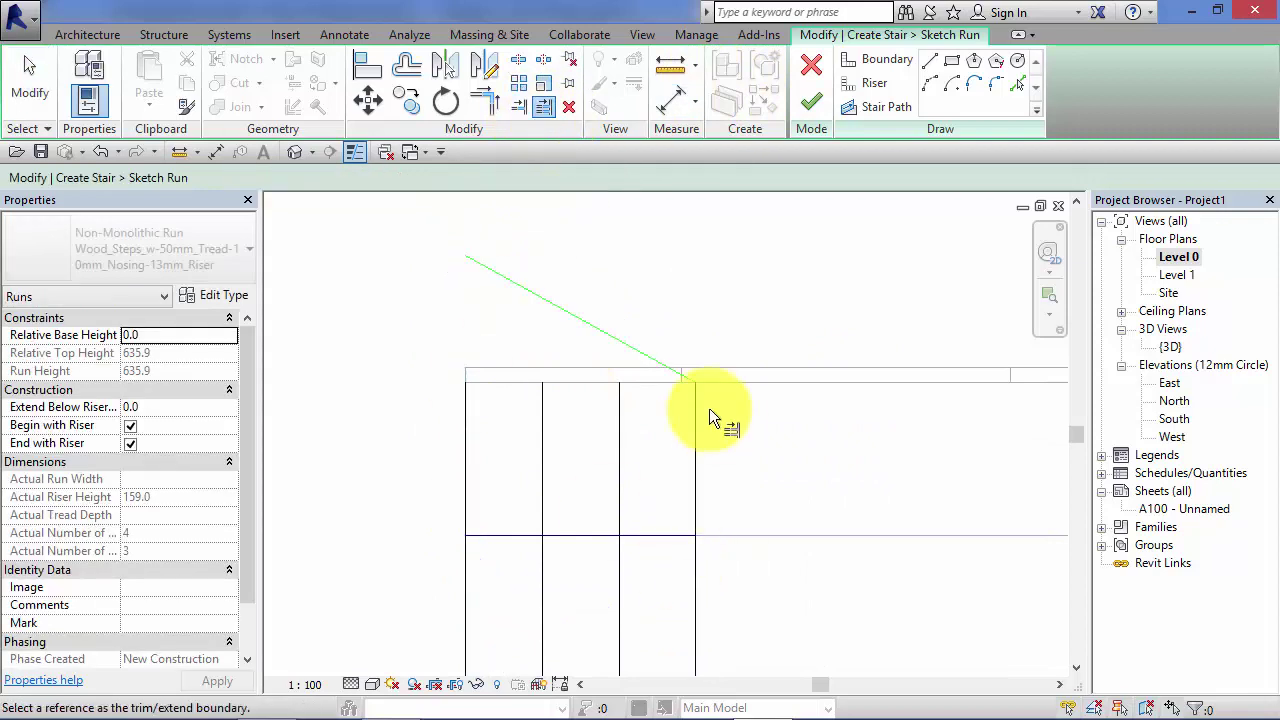
pyautogui.click(586, 321)
pyautogui.click(614, 432)
pyautogui.click(542, 425)
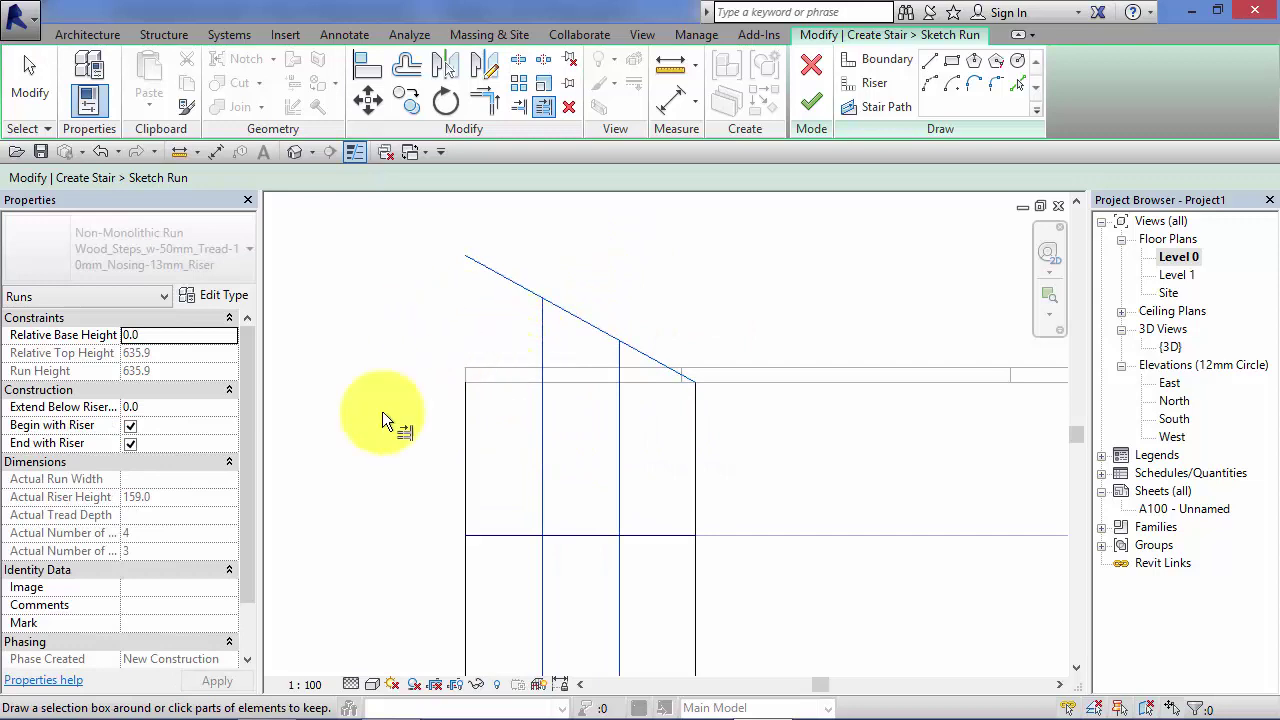
pyautogui.click(465, 456)
pyautogui.scroll(-2, 505, 465)
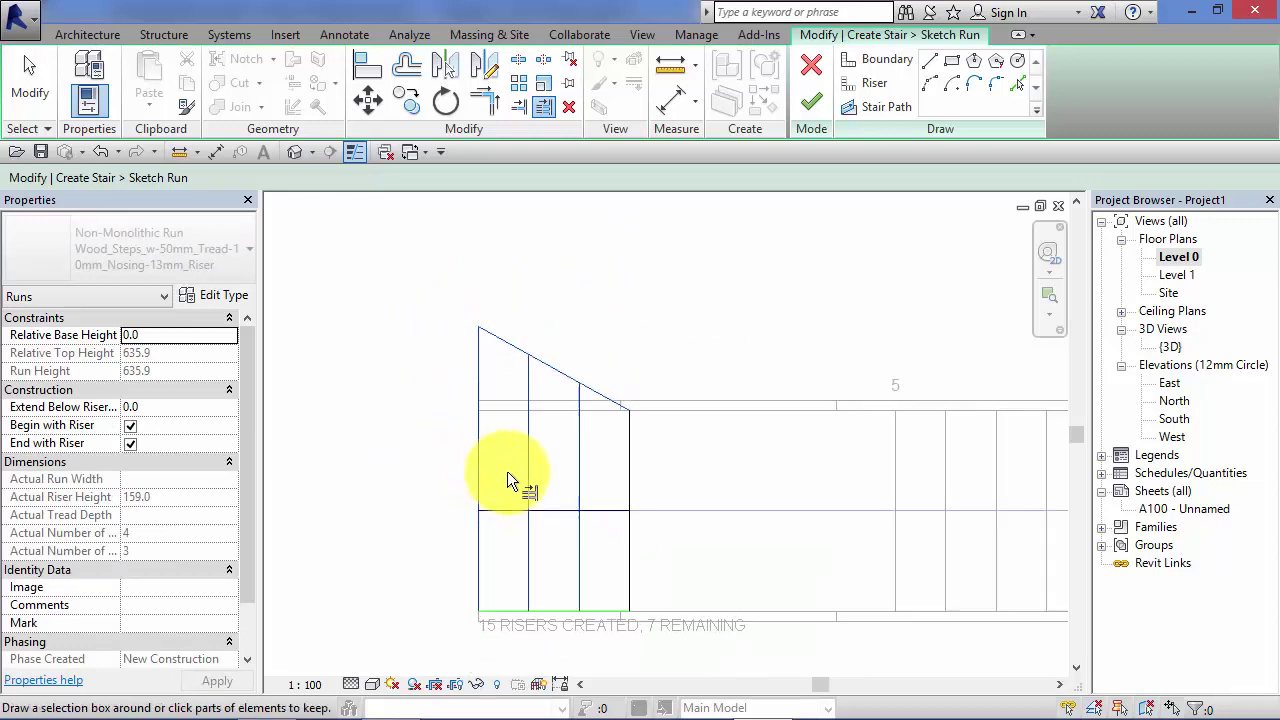
pyautogui.press('Escape')
pyautogui.press('Escape')
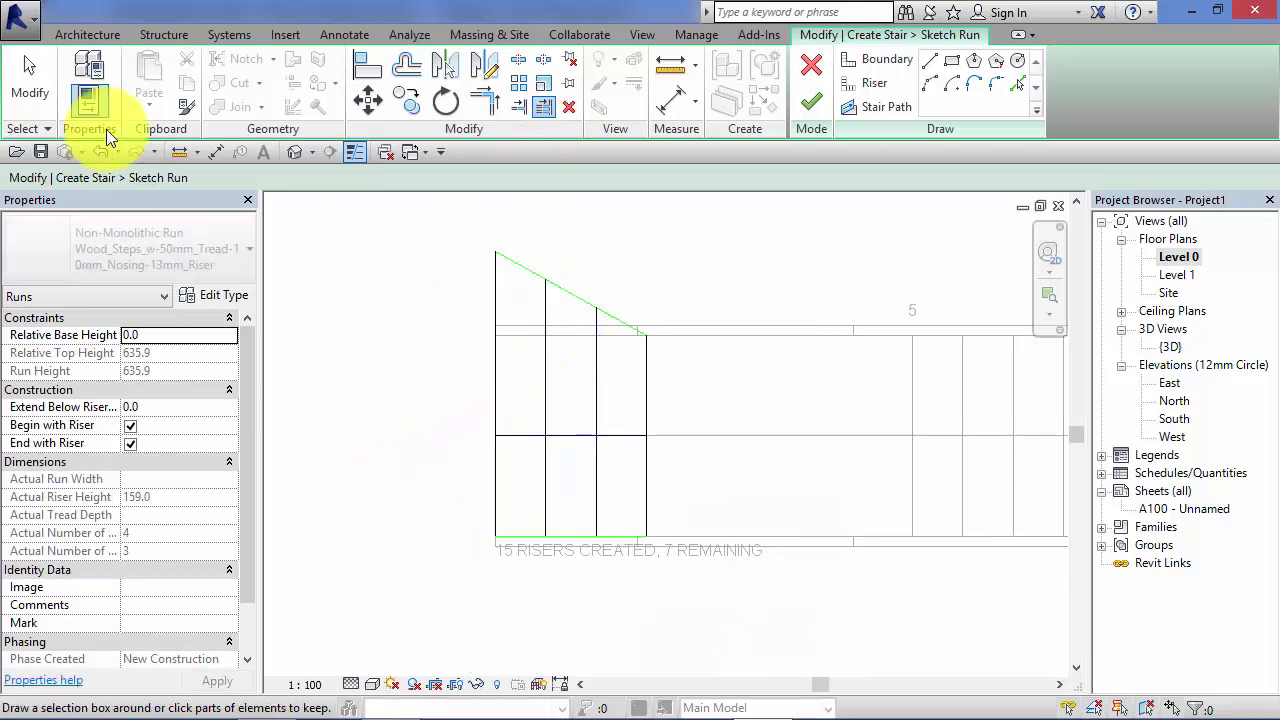
pyautogui.click(30, 100)
# Step: Draw a Start-End-Radius arc riser across the run's left end as the curved first step
pyautogui.moveTo(458, 428); pyautogui.dragTo(480, 451, button='middle')
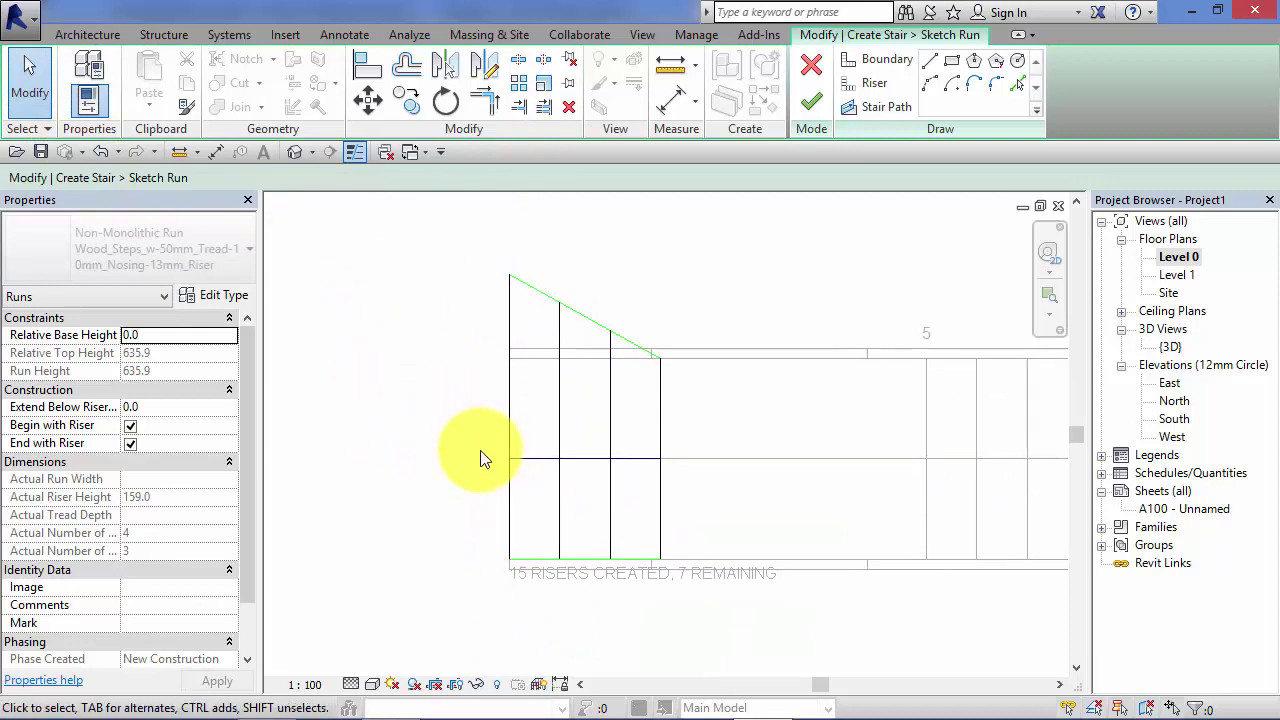
pyautogui.click(874, 85)
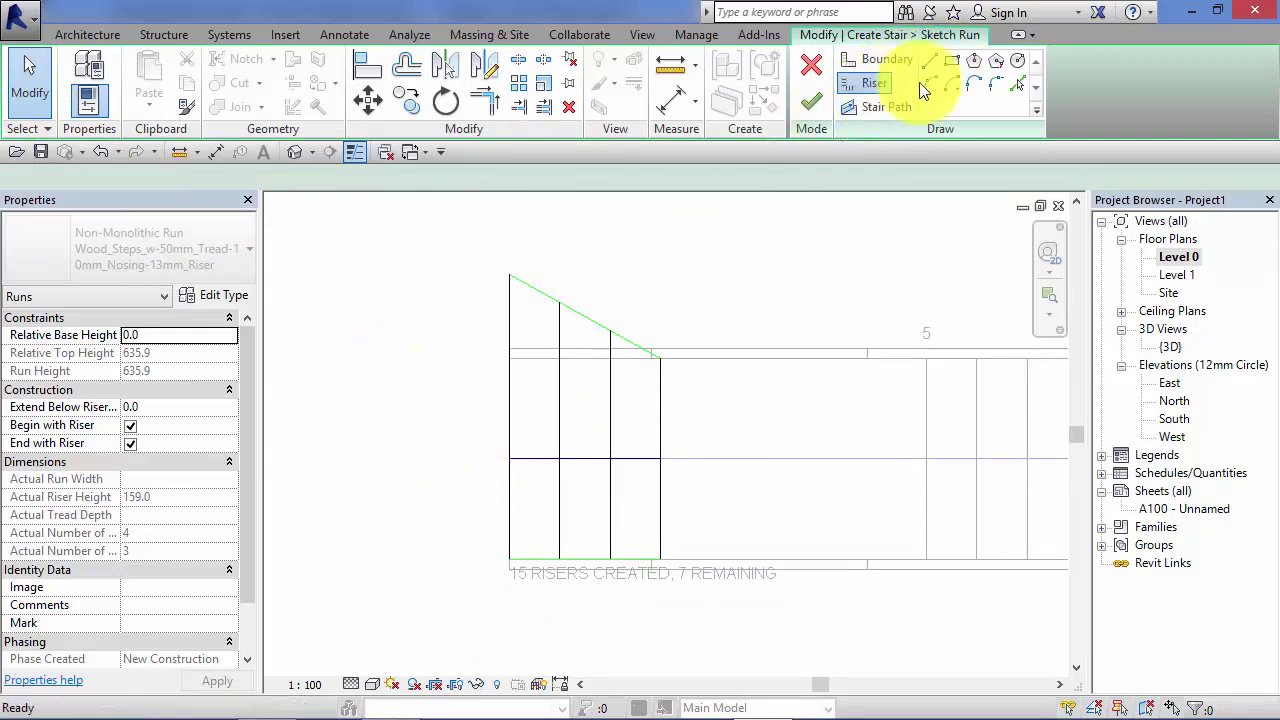
pyautogui.click(511, 560)
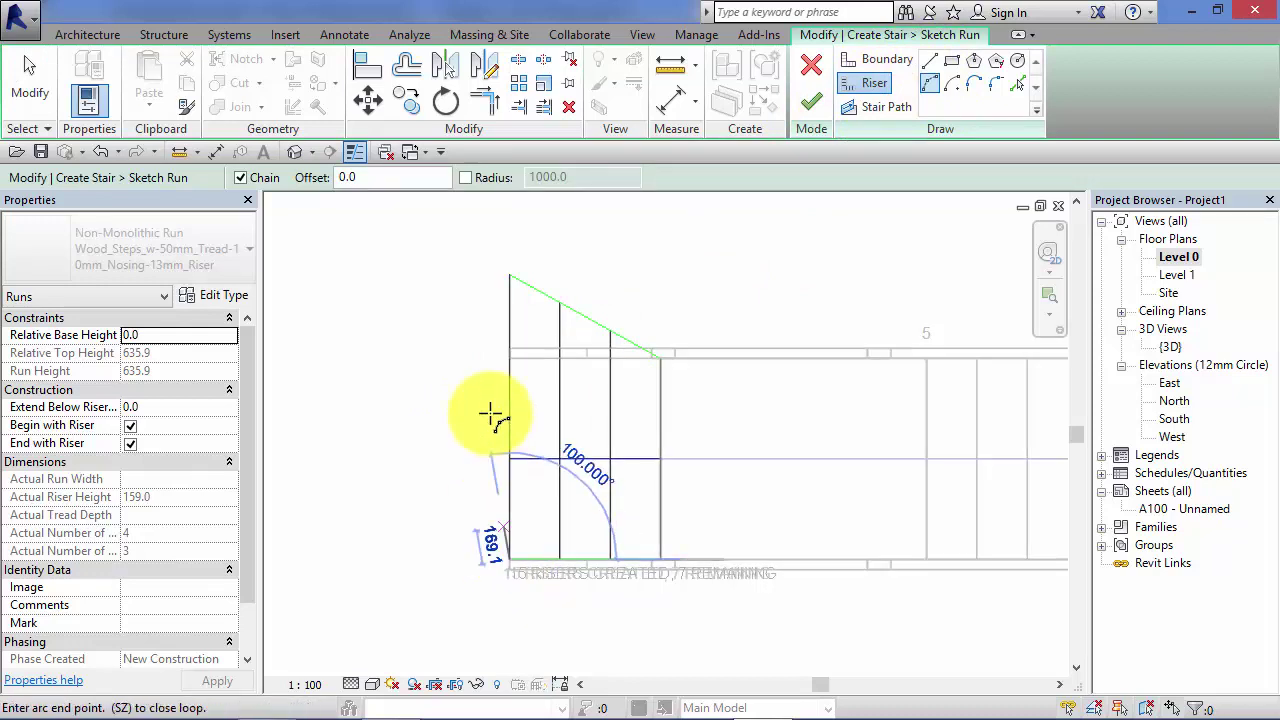
pyautogui.click(508, 275)
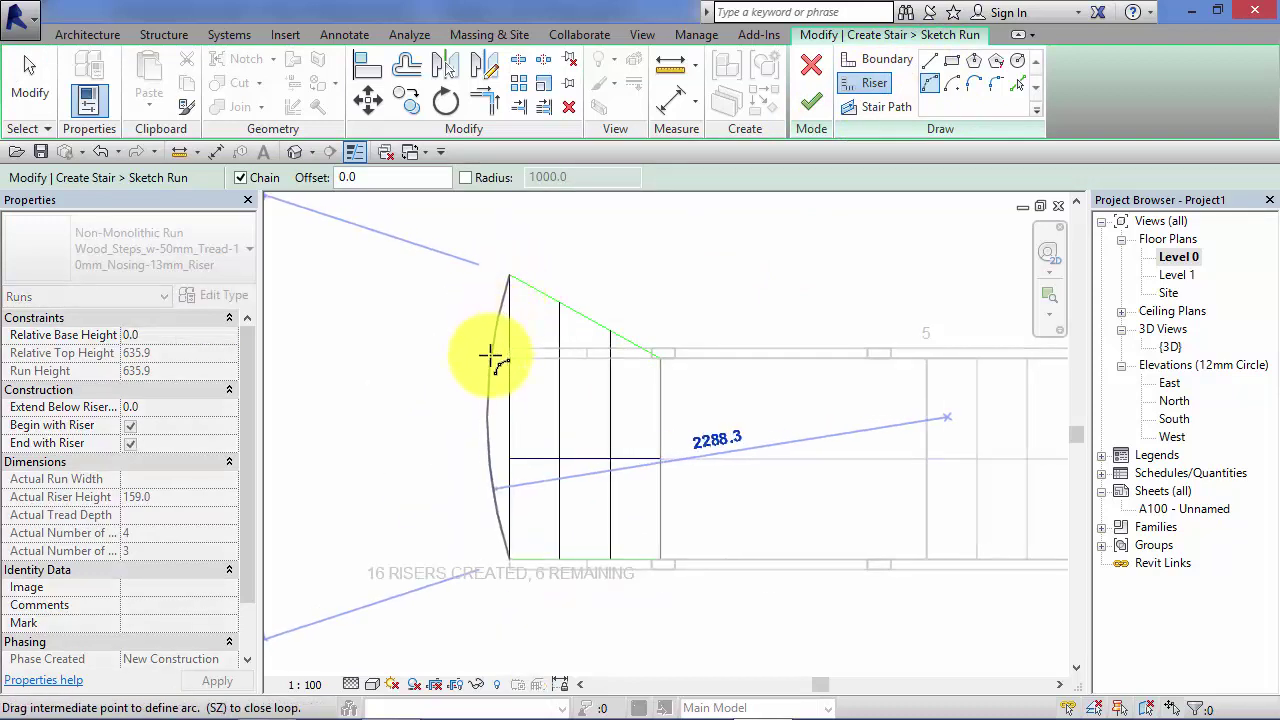
pyautogui.click(481, 362)
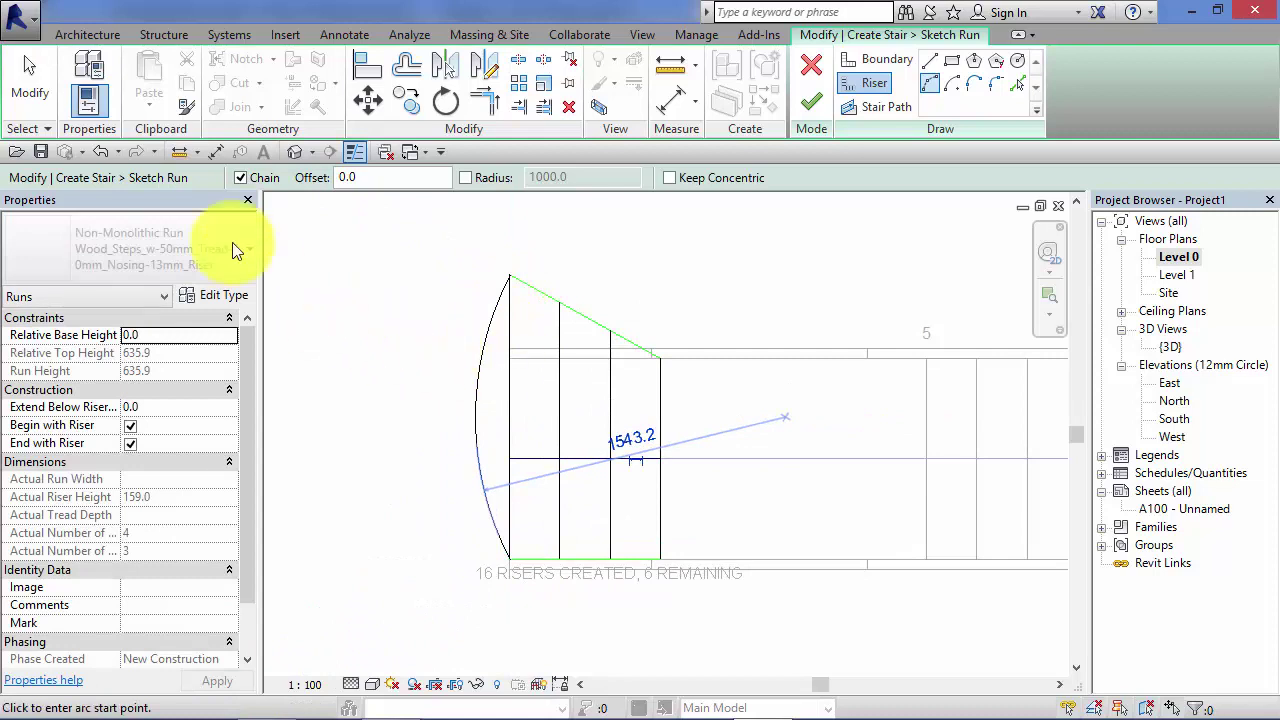
pyautogui.click(24, 88)
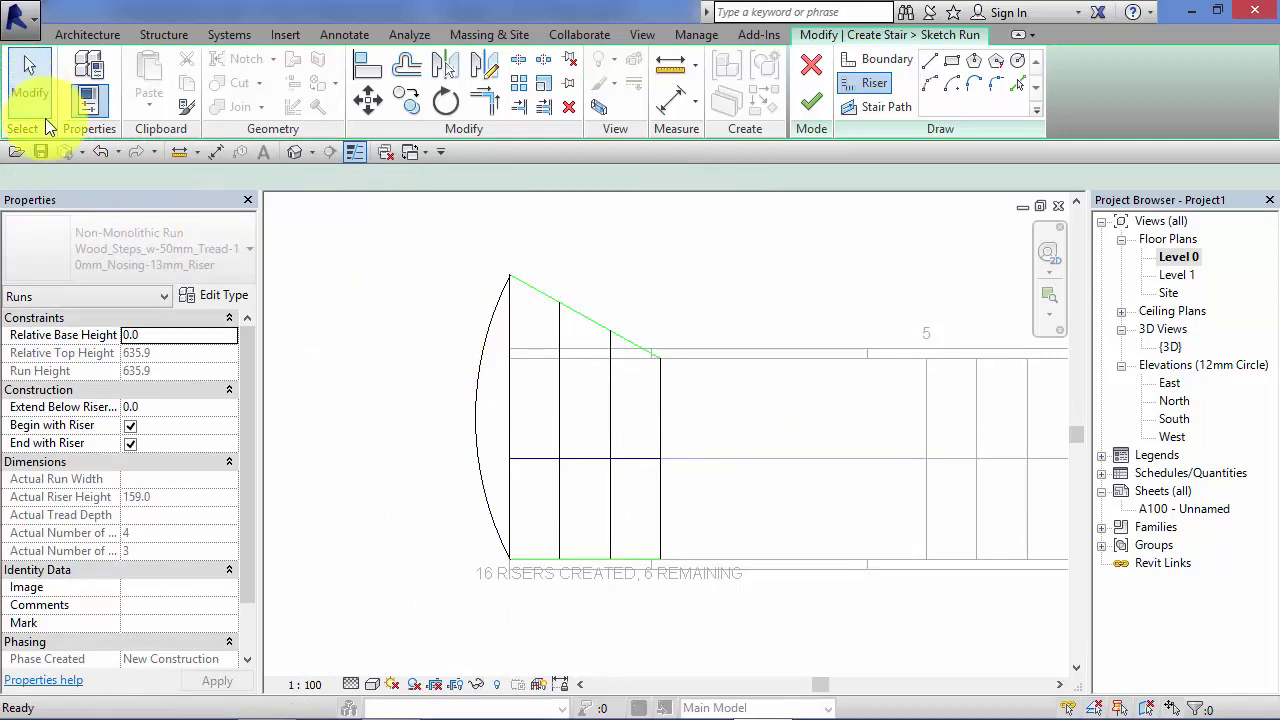
# Step: Delete the straight first riser, stretch the stair path to the arc, and finish the run sketch
pyautogui.click(508, 414)
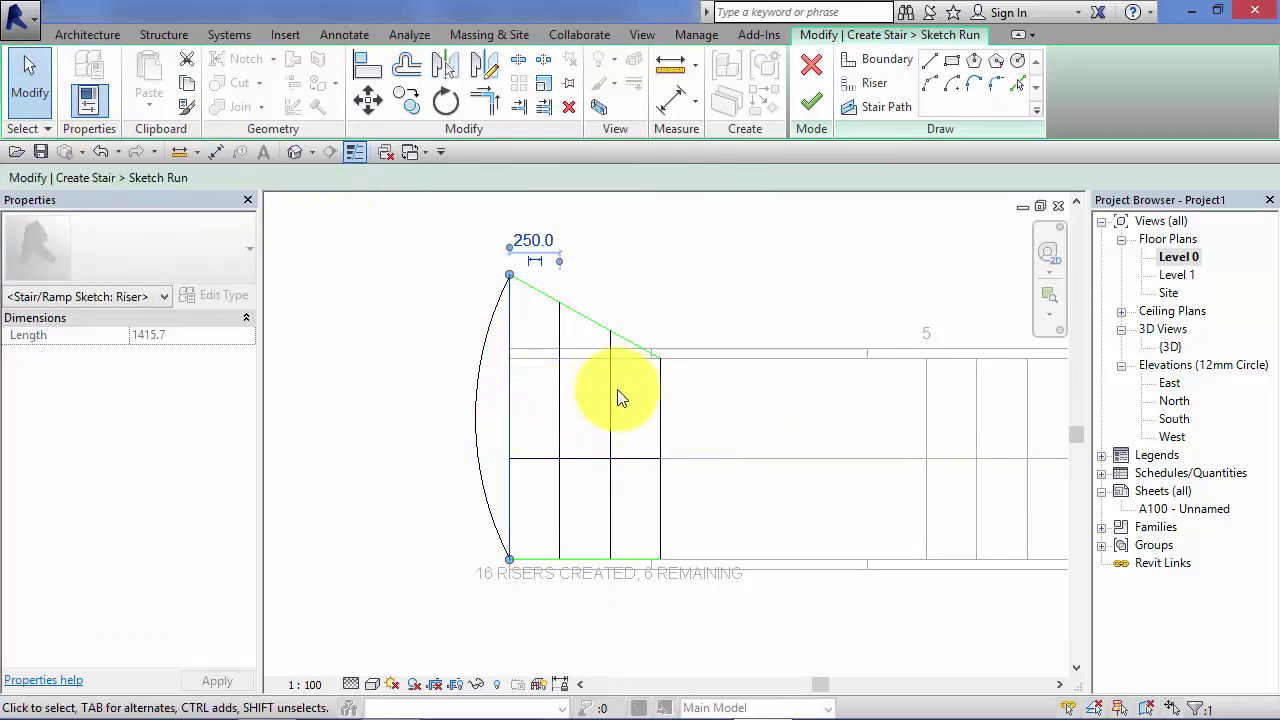
pyautogui.press('Delete')
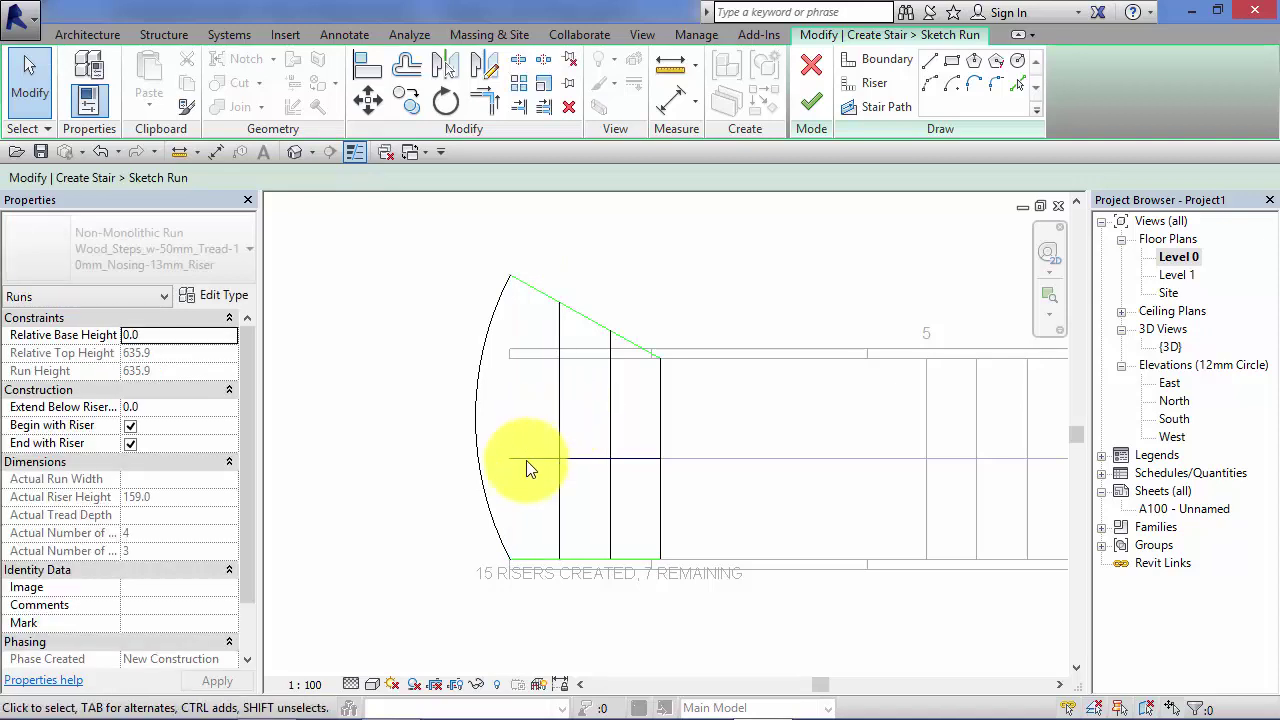
pyautogui.click(516, 466)
pyautogui.moveTo(509, 458); pyautogui.dragTo(477, 458)
pyautogui.click(401, 358)
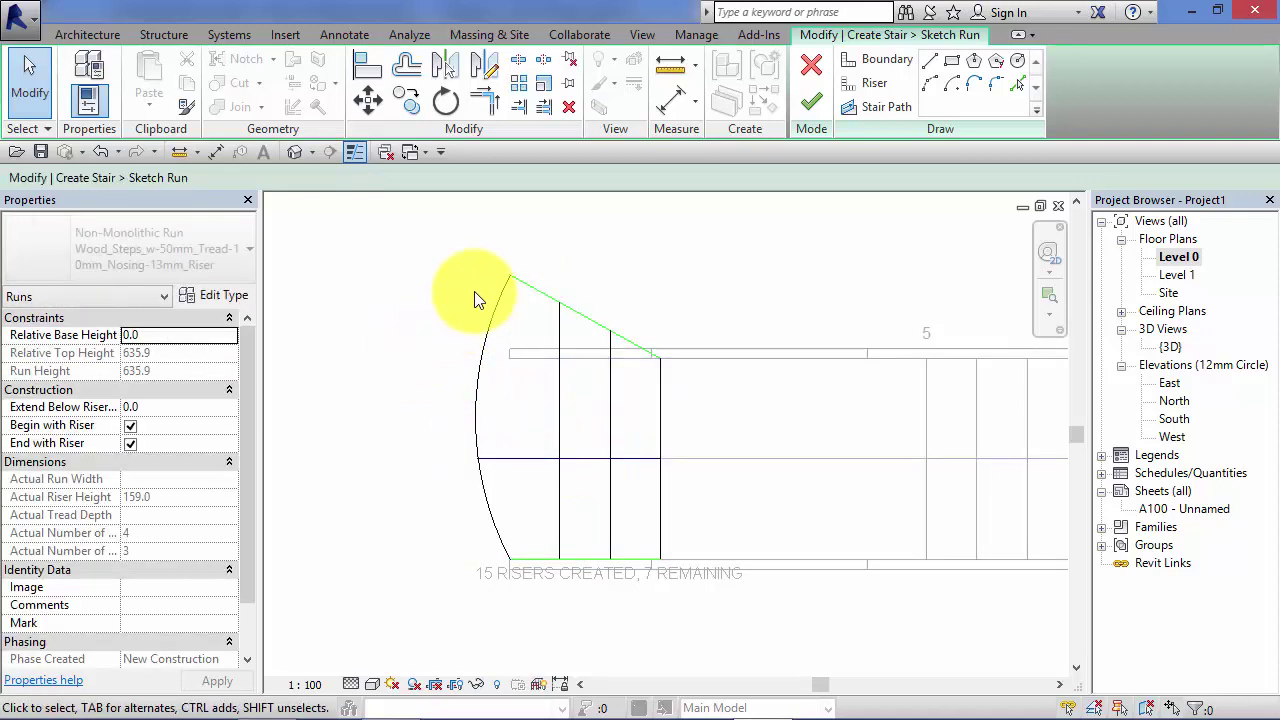
pyautogui.click(812, 102)
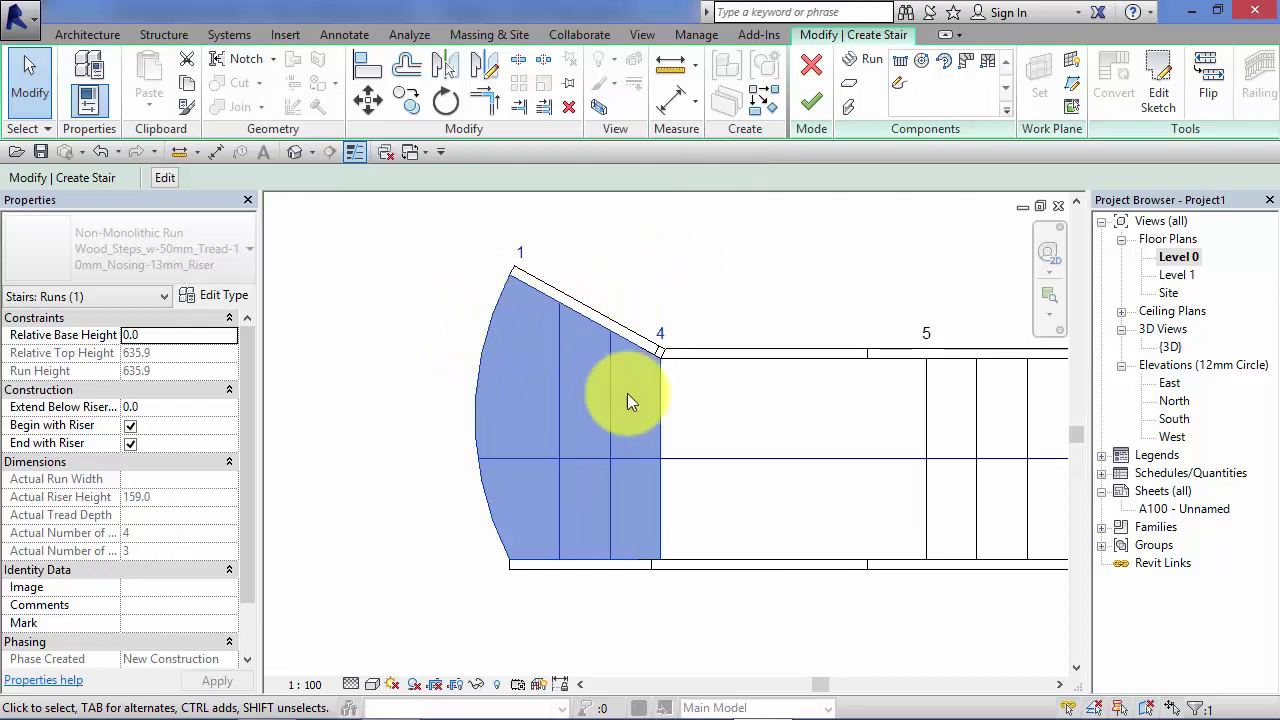
# Step: Finish the stair edit and bring up the stair in the {3D} view
pyautogui.click(812, 99)
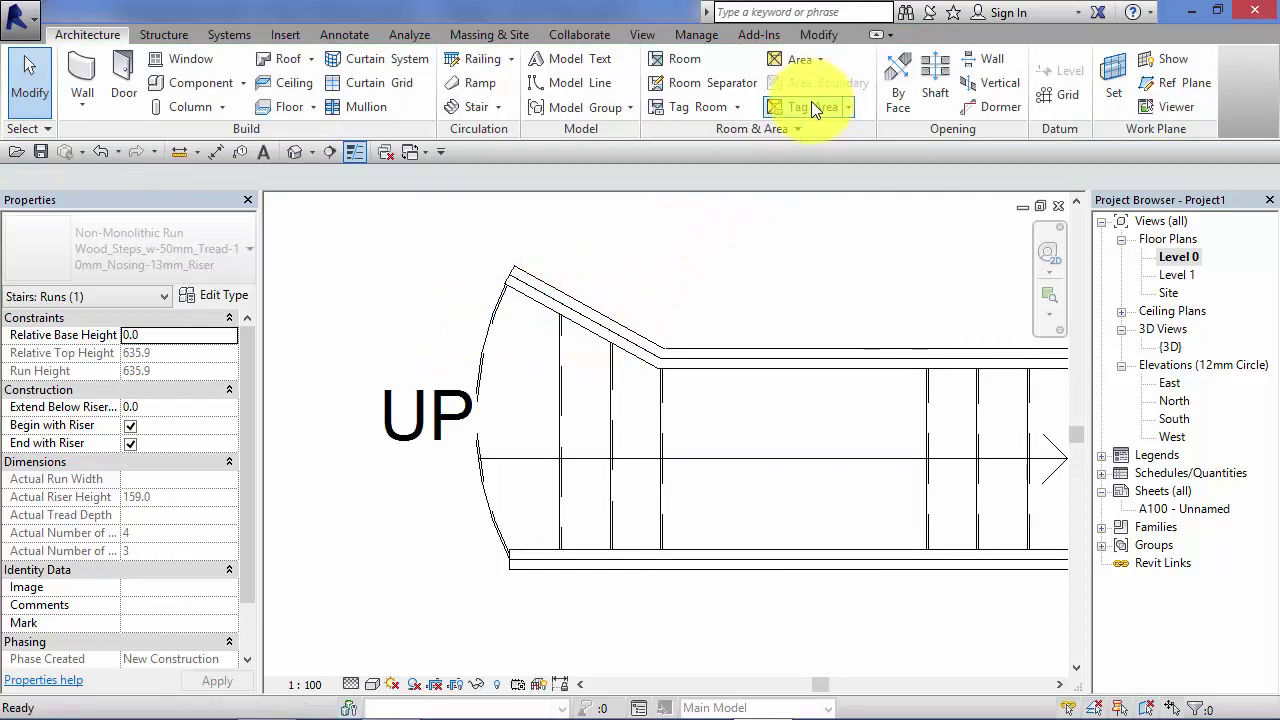
pyautogui.doubleClick(1176, 345)
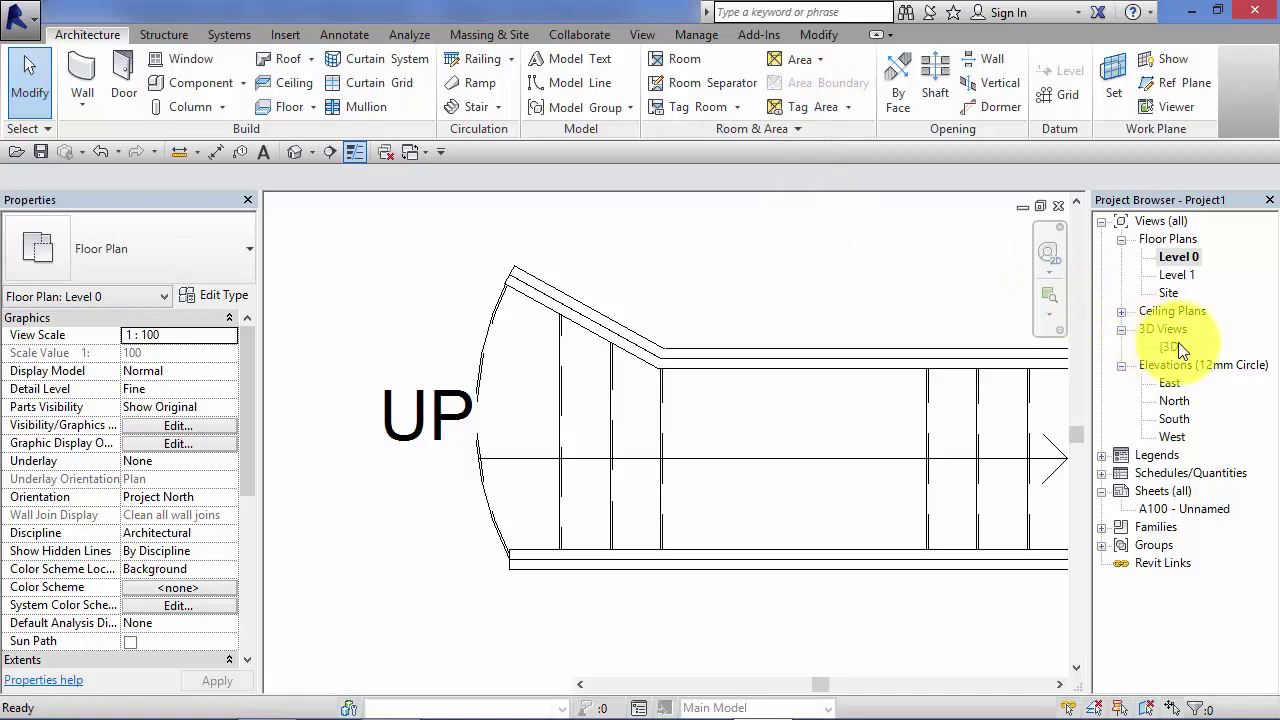
pyautogui.moveTo(795, 576); pyautogui.dragTo(790, 561, button='middle')
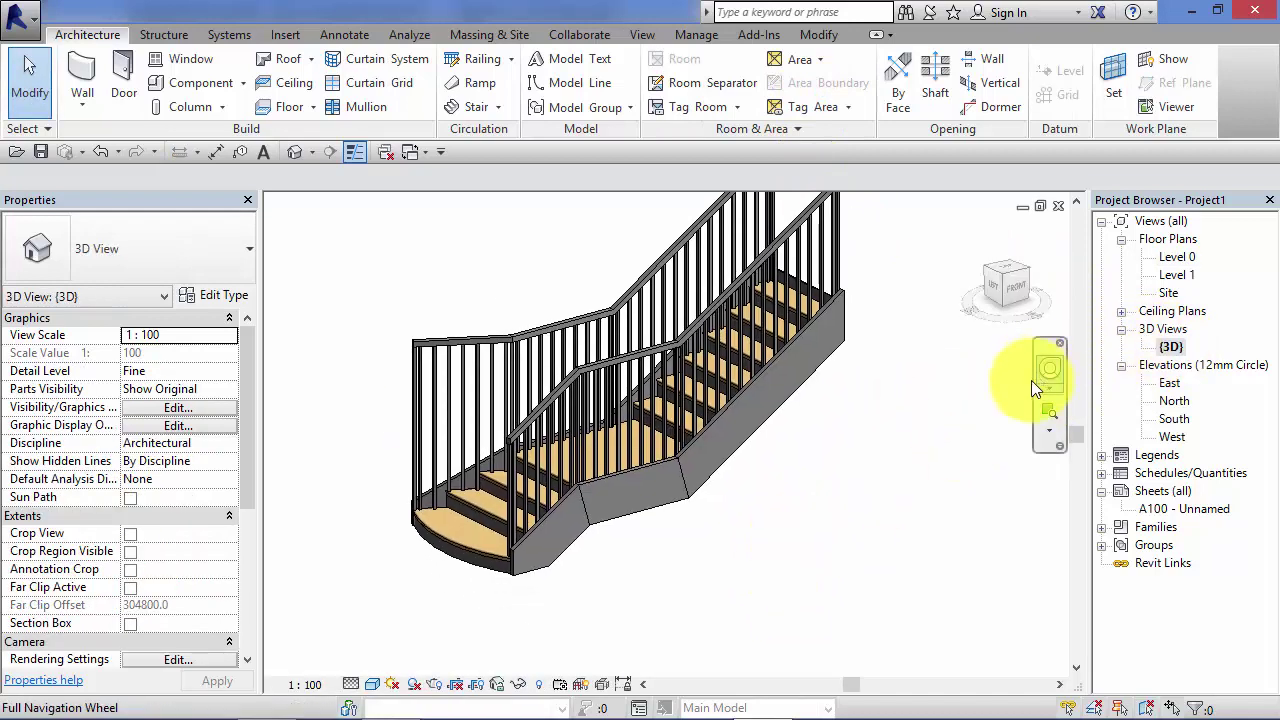
# Step: Orbit and zoom in to inspect the curved first step of the tapered bottom flight
pyautogui.click(1049, 369)
pyautogui.moveTo(723, 488); pyautogui.dragTo(749, 523)
pyautogui.scroll(4, 403, 598)
pyautogui.scroll(2, 410, 596)
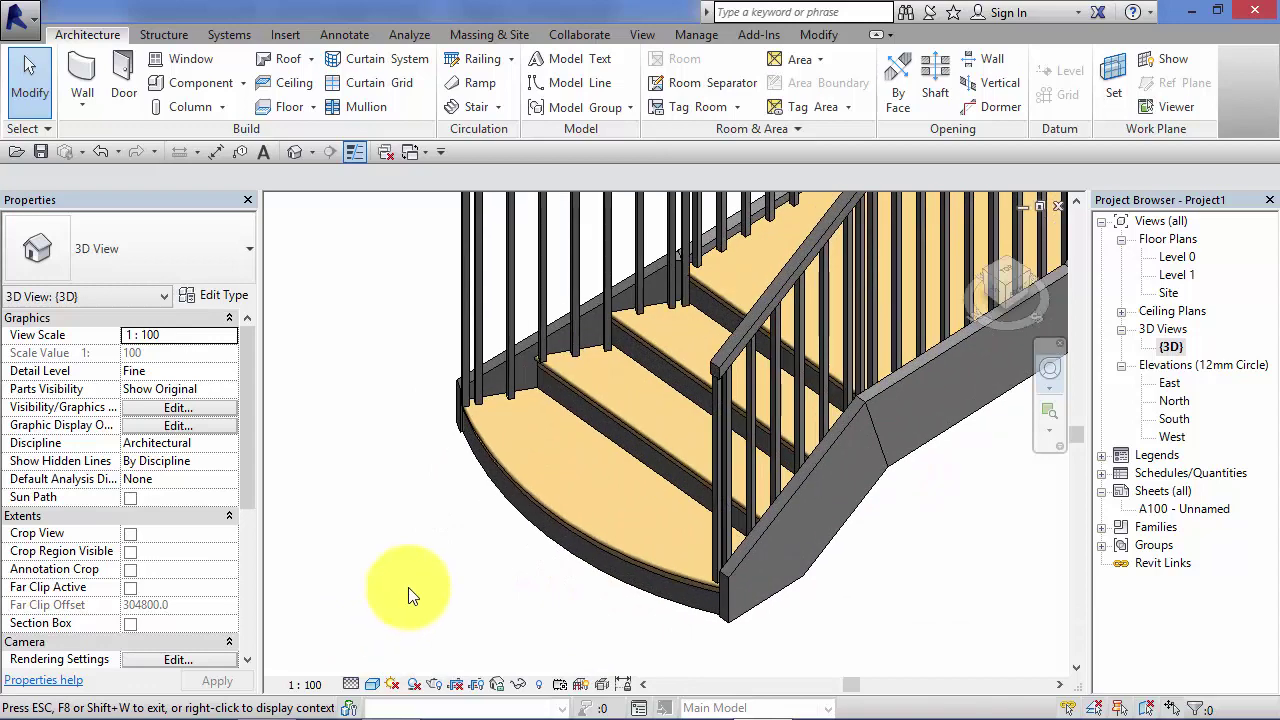
pyautogui.scroll(3, 540, 560)
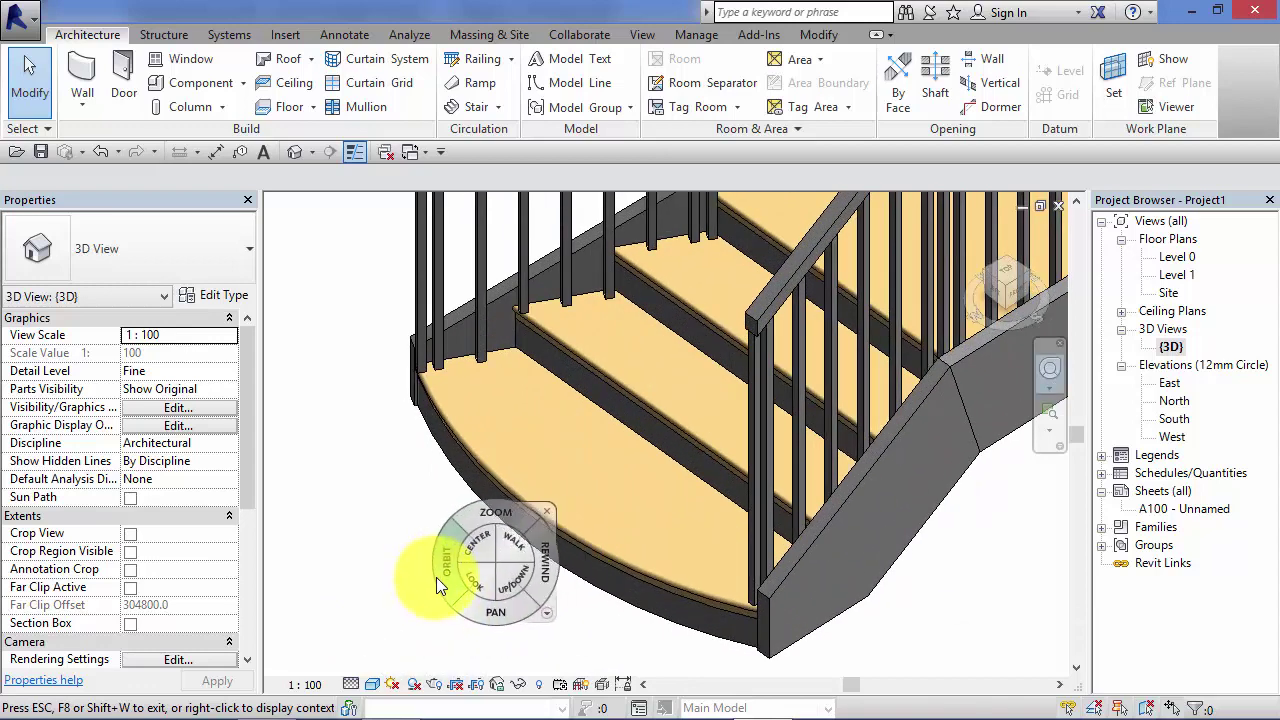